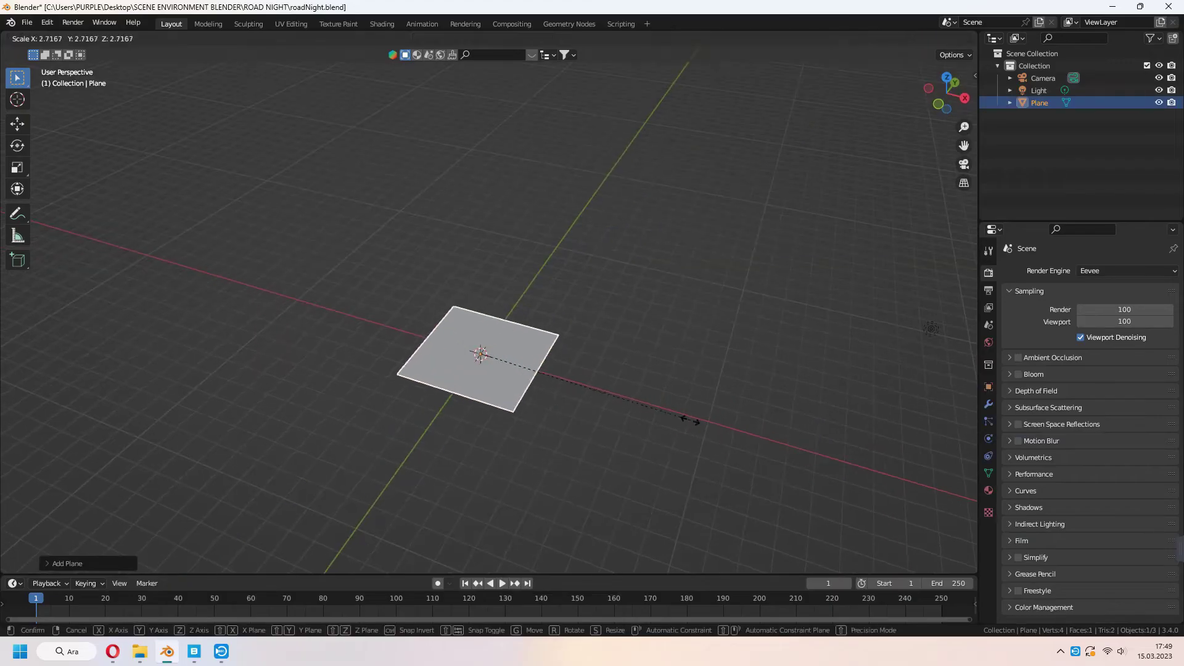
# - Enlarge the plane and push its far edge along Y into a long road strip, viewed through the camera
pyautogui.click(758, 439)
pyautogui.moveTo(758, 438)
pyautogui.mouseDown(button='middle')
pyautogui.moveTo(589, 362)
pyautogui.moveTo(481, 443)
pyautogui.mouseUp(button='middle')
pyautogui.press('Tab')
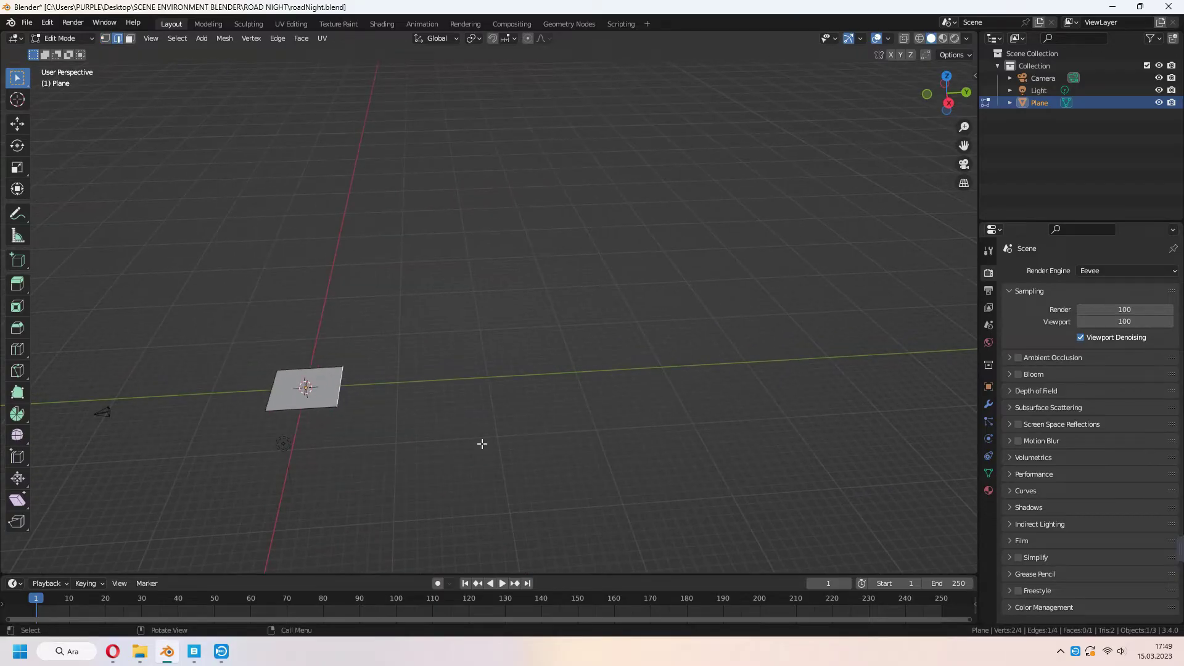
pyautogui.press('g')
pyautogui.press('y')
pyautogui.press('Return')
pyautogui.press('KP_0')
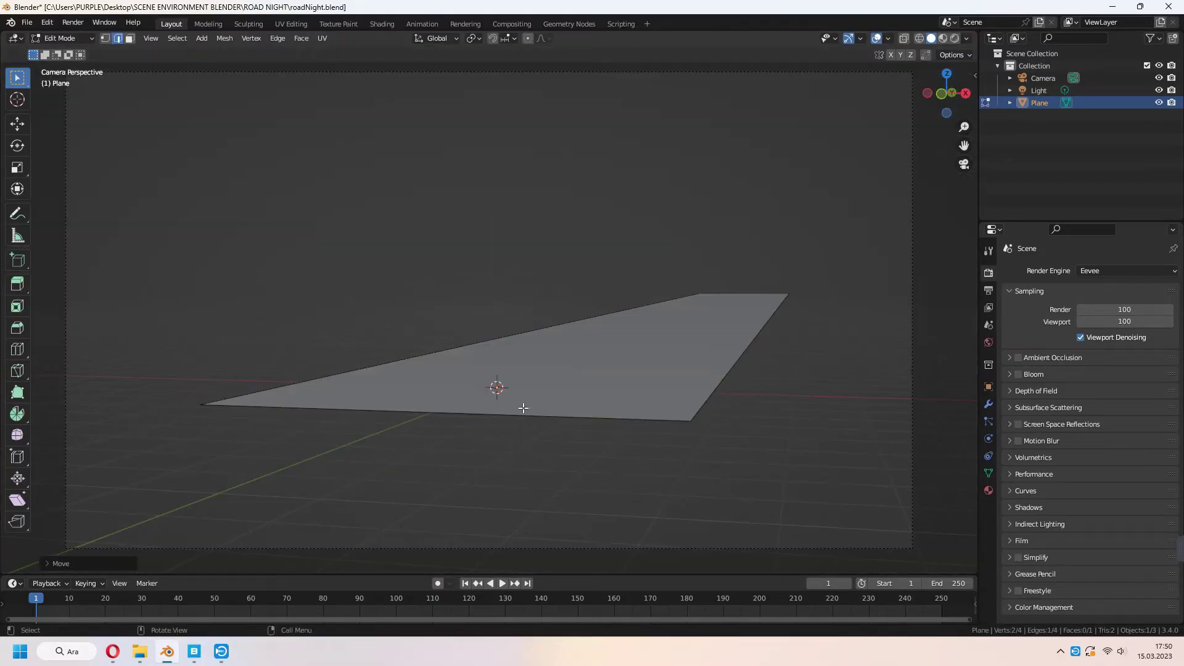
pyautogui.press('Tab')
# - Set the camera's clip end and the viewport's clip end to 2000 m
pyautogui.click(912, 321)
pyautogui.click(988, 439)
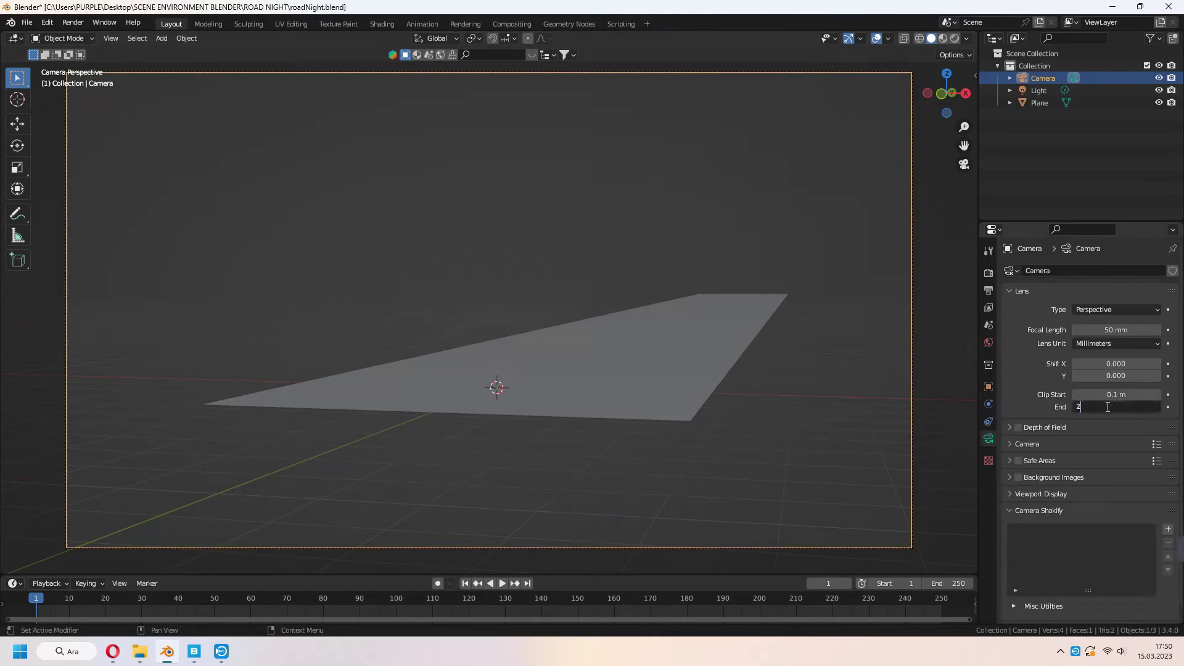
pyautogui.click(846, 166)
pyautogui.press('n')
pyautogui.click(970, 137)
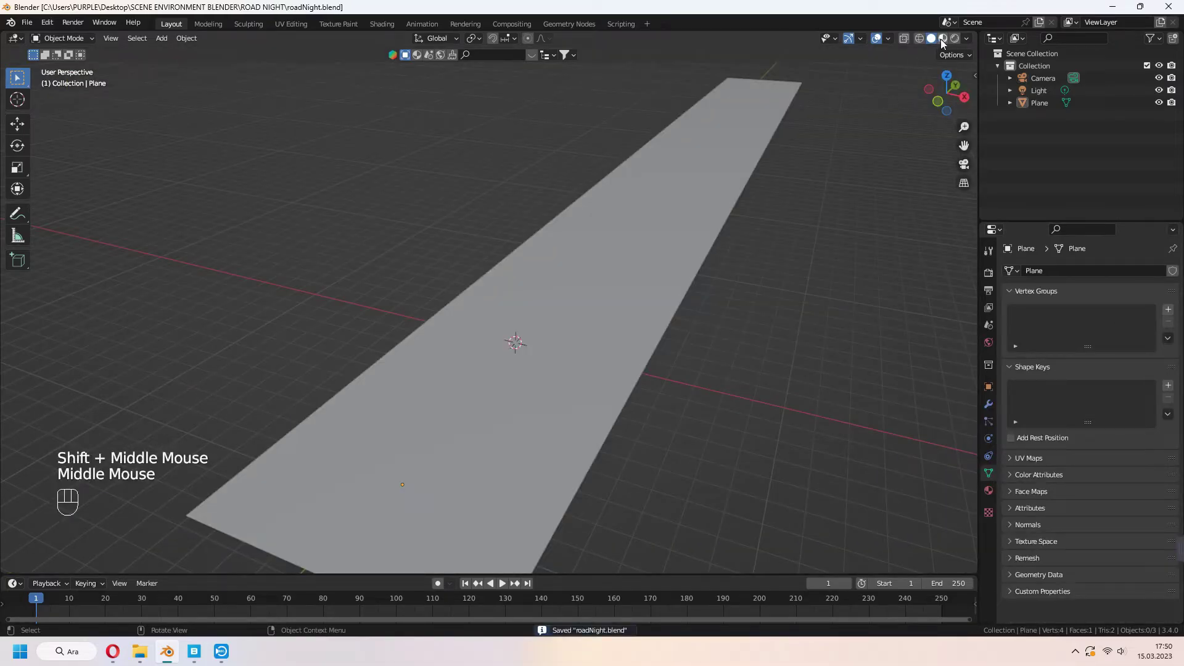
# - Give the plane a new material named road and show its shader nodes
pyautogui.click(431, 432)
pyautogui.click(988, 491)
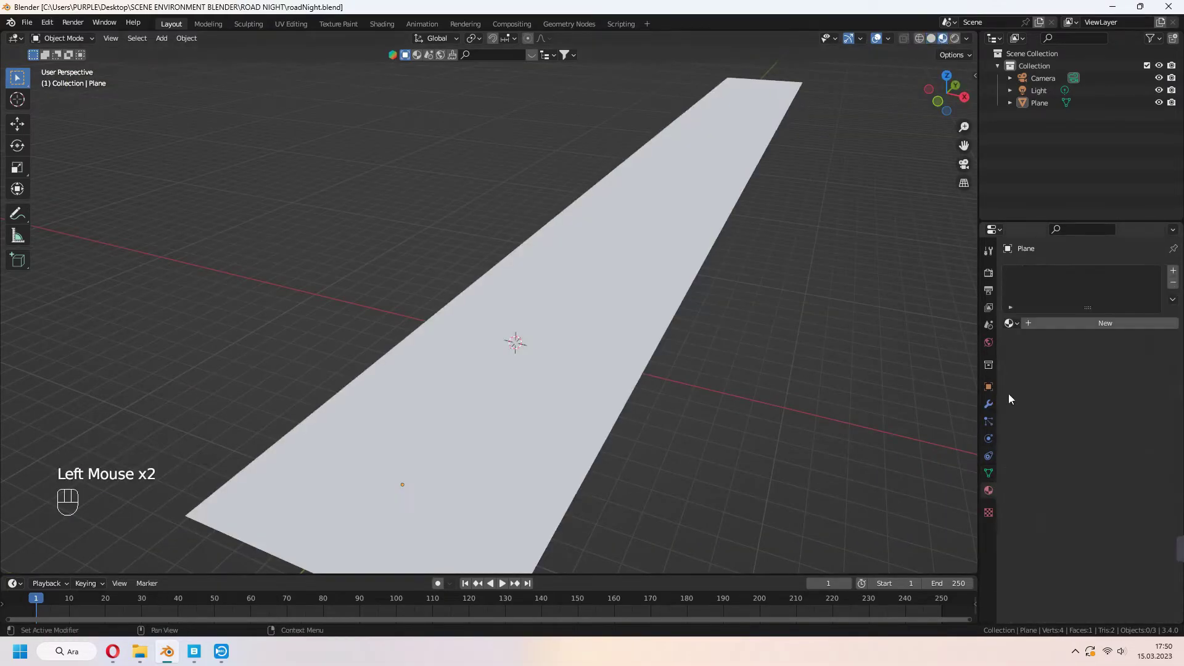
pyautogui.click(1052, 323)
pyautogui.click(1052, 323)
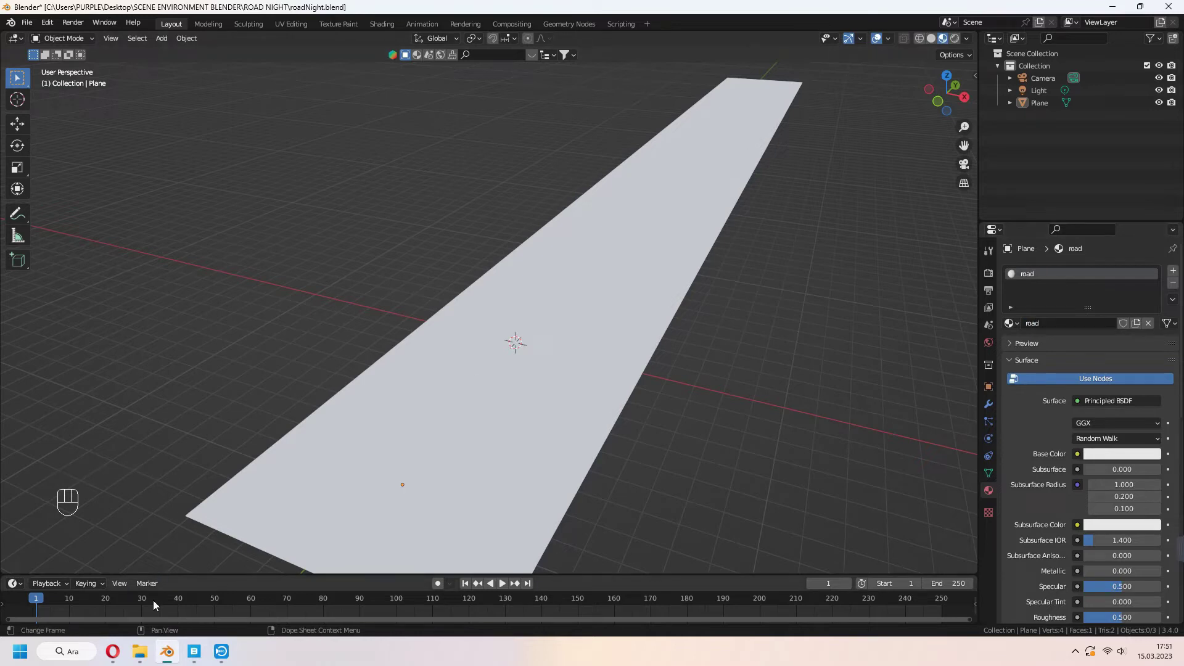
pyautogui.hotkey('alt', 'Tab')
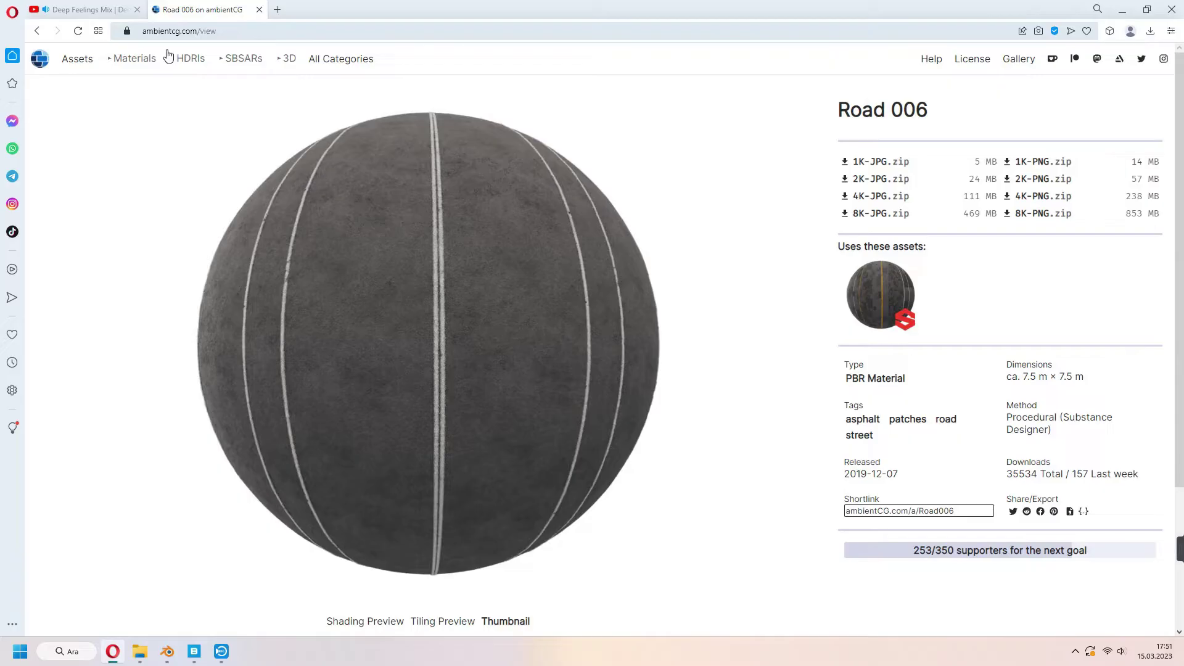
pyautogui.click(163, 659)
pyautogui.click(382, 23)
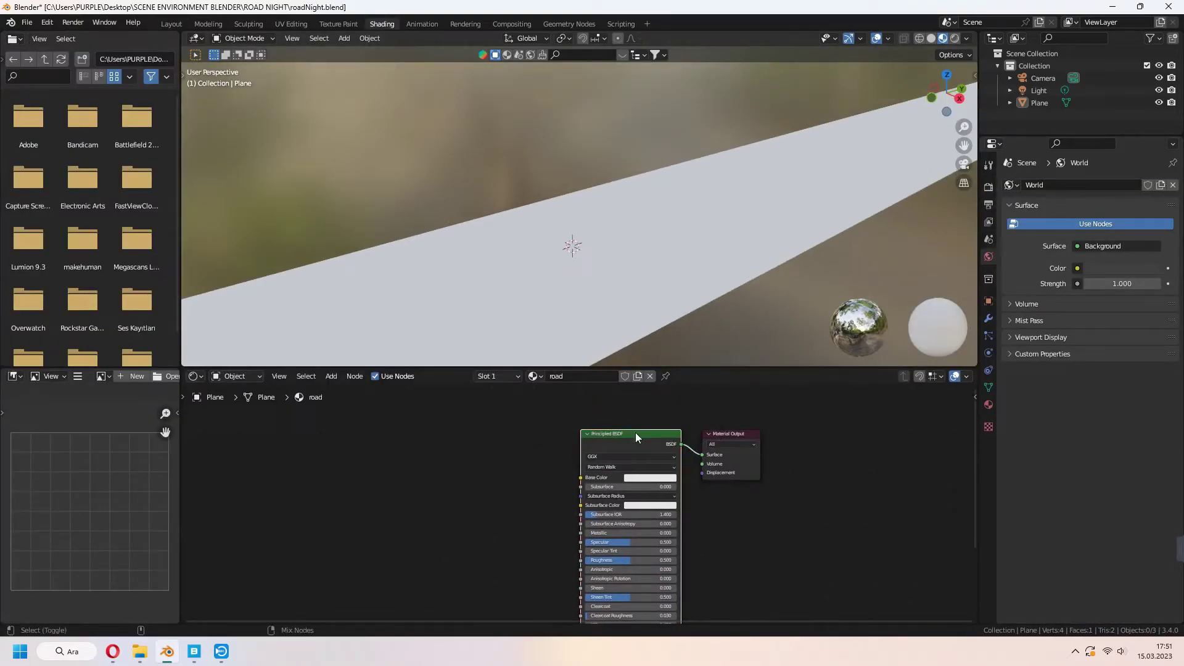
# - Load the four Road006 image maps onto the road's BSDF via Principled Texture Setup
pyautogui.hotkey('ctrl', 'shift', 't')
pyautogui.doubleClick(475, 239)
pyautogui.moveTo(480, 384); pyautogui.dragTo(687, 208)
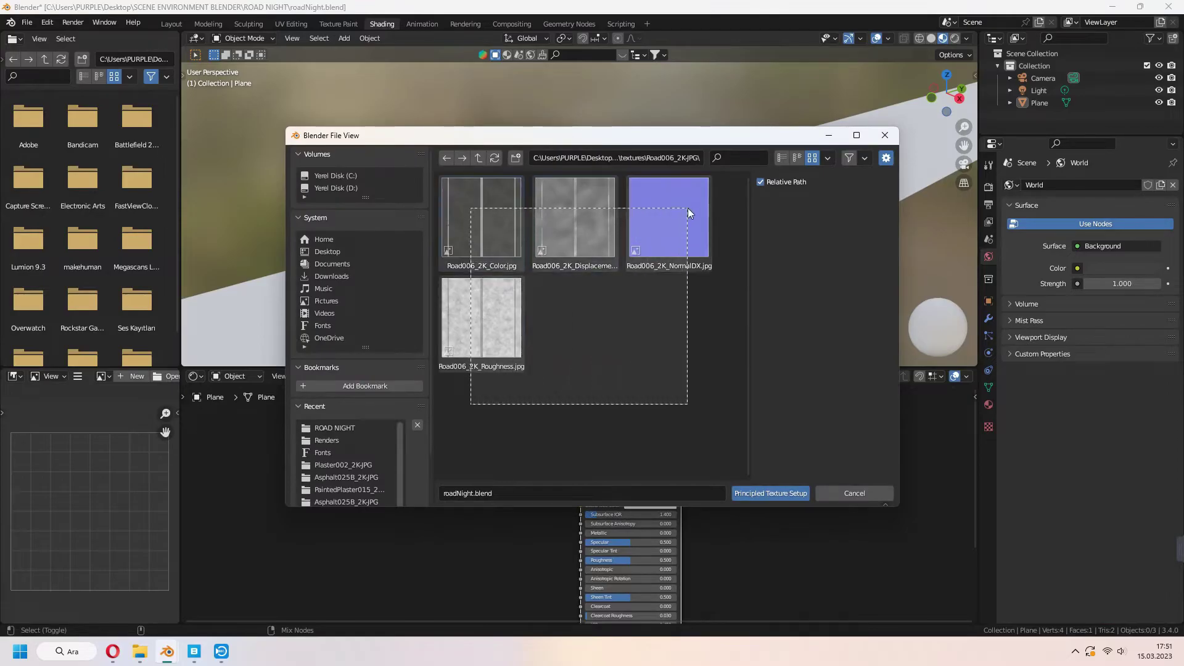
pyautogui.click(770, 493)
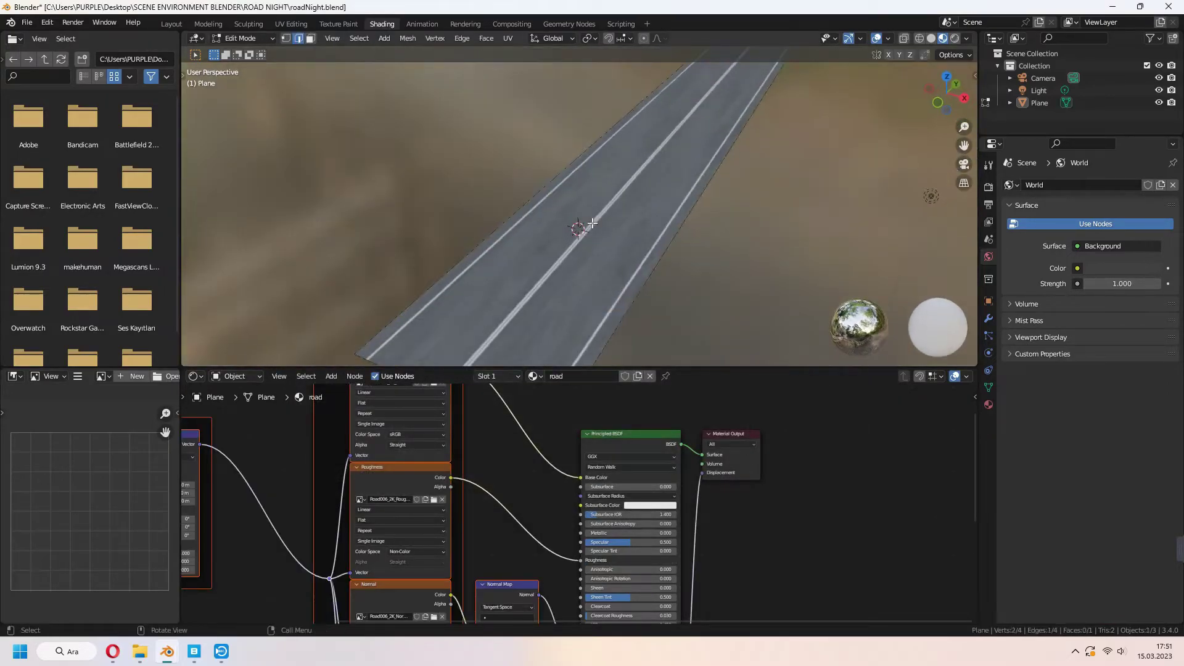
# - Rotate all of the road's UVs by 90 degrees in UV Editing
pyautogui.click(291, 24)
pyautogui.scroll(-8, 351, 305)
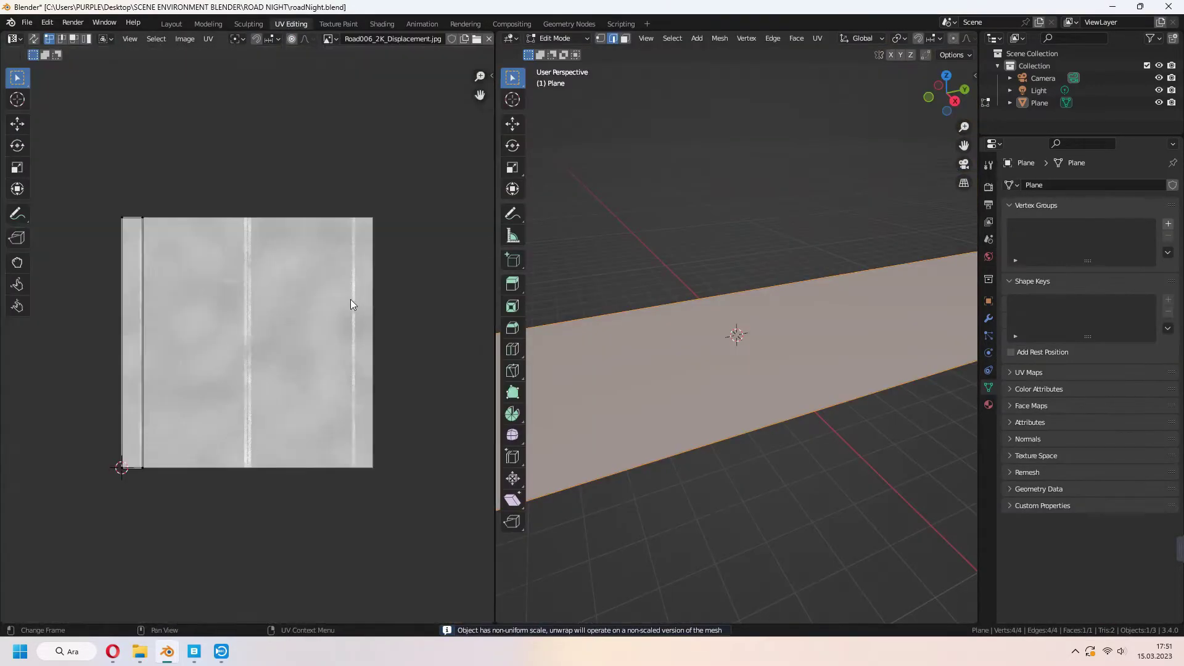
pyautogui.scroll(-3, 962, 44)
pyautogui.click(948, 38)
pyautogui.moveTo(740, 370); pyautogui.dragTo(709, 296, button='middle')
pyautogui.press('a')
pyautogui.press('r')
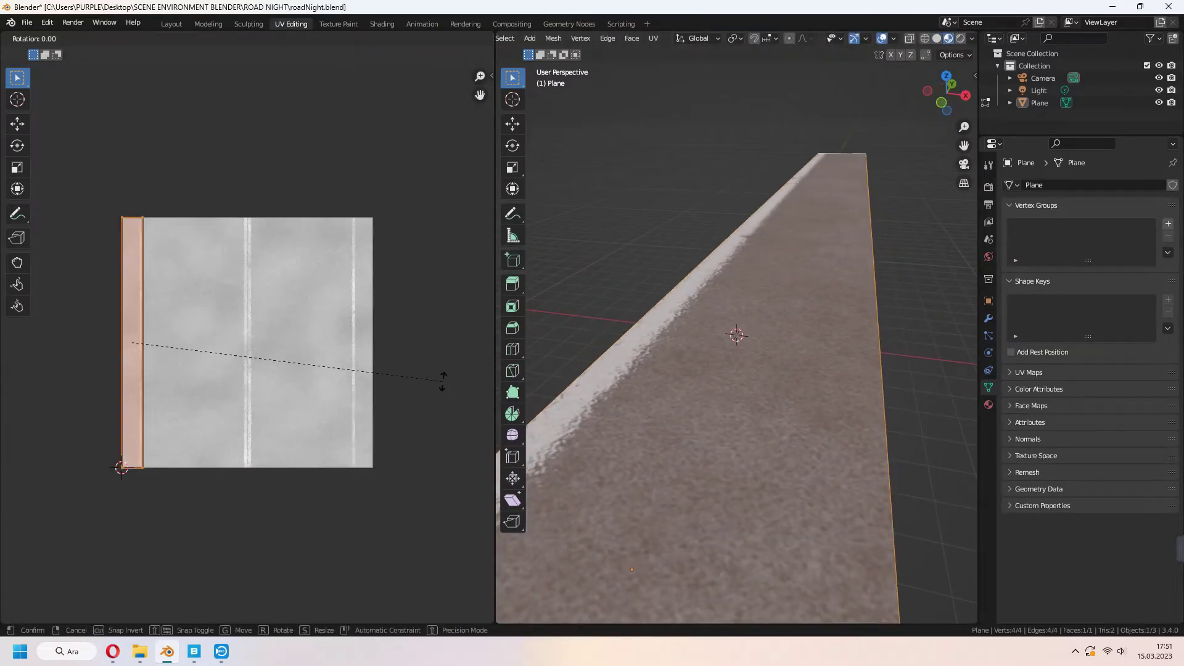
pyautogui.press('9')
pyautogui.press('0')
pyautogui.press('Return')
# - Widen the UV strip along X so lane lines run lengthwise, then return to Layout
pyautogui.press('g')
pyautogui.click(143, 396)
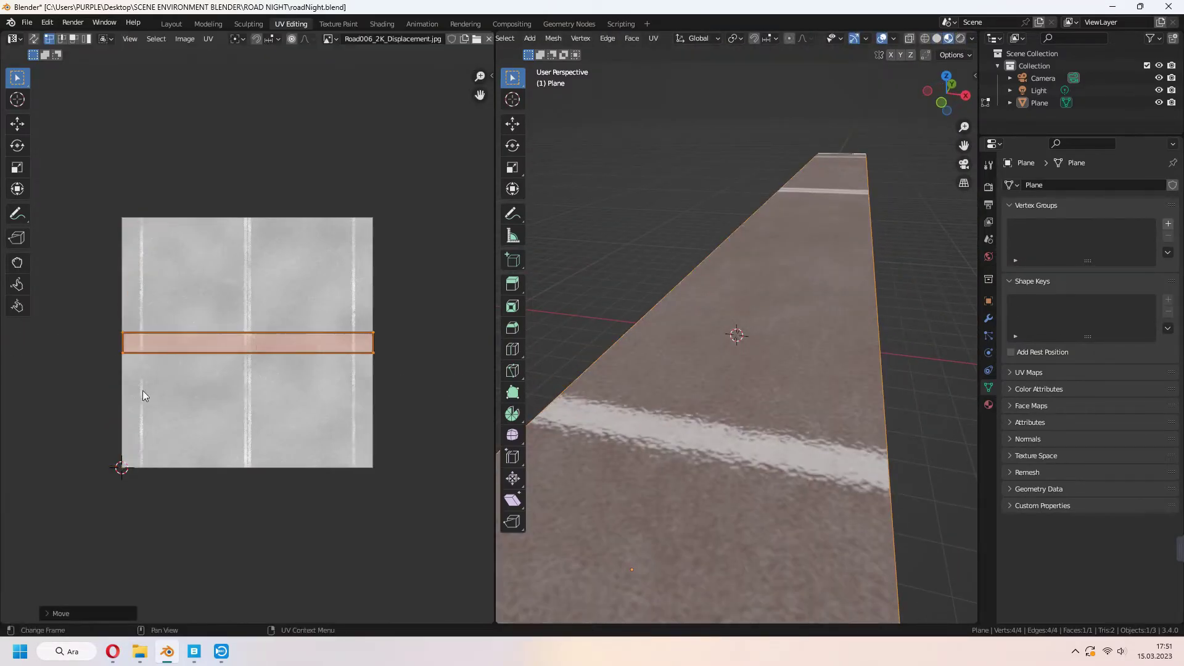
pyautogui.scroll(-2, 143, 396)
pyautogui.press('s')
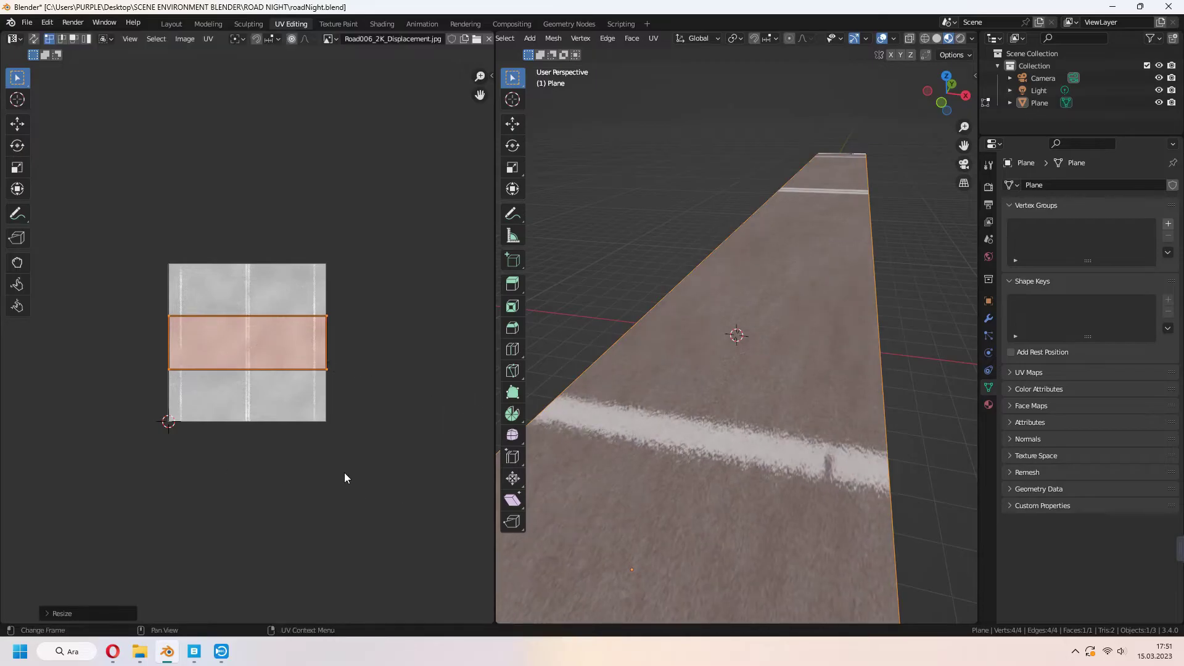
pyautogui.press('Escape')
pyautogui.hotkey('ctrl', 'z')
pyautogui.press('s')
pyautogui.press('x')
pyautogui.click(370, 496)
pyautogui.press('Tab')
pyautogui.click(171, 23)
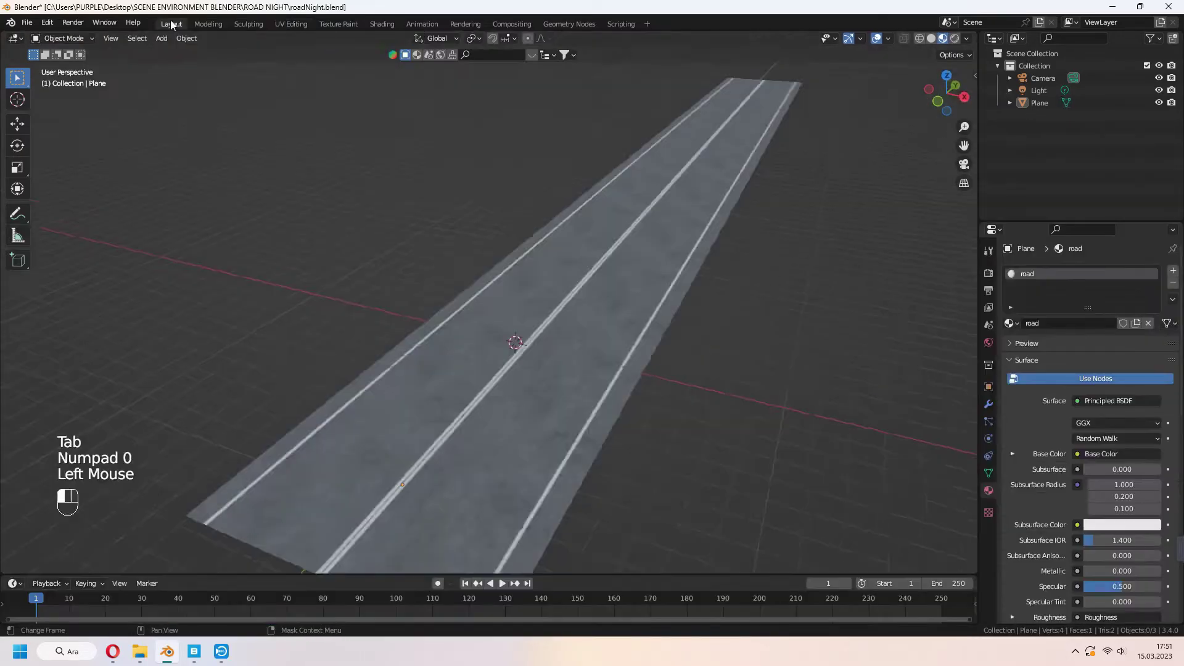
pyautogui.moveTo(648, 345)
pyautogui.mouseDown(button='middle')
pyautogui.moveTo(725, 384)
pyautogui.moveTo(709, 321)
pyautogui.mouseUp(button='middle')
# - Insert a Noise Texture and a ColorRamp into the road's Roughness link
pyautogui.click(382, 24)
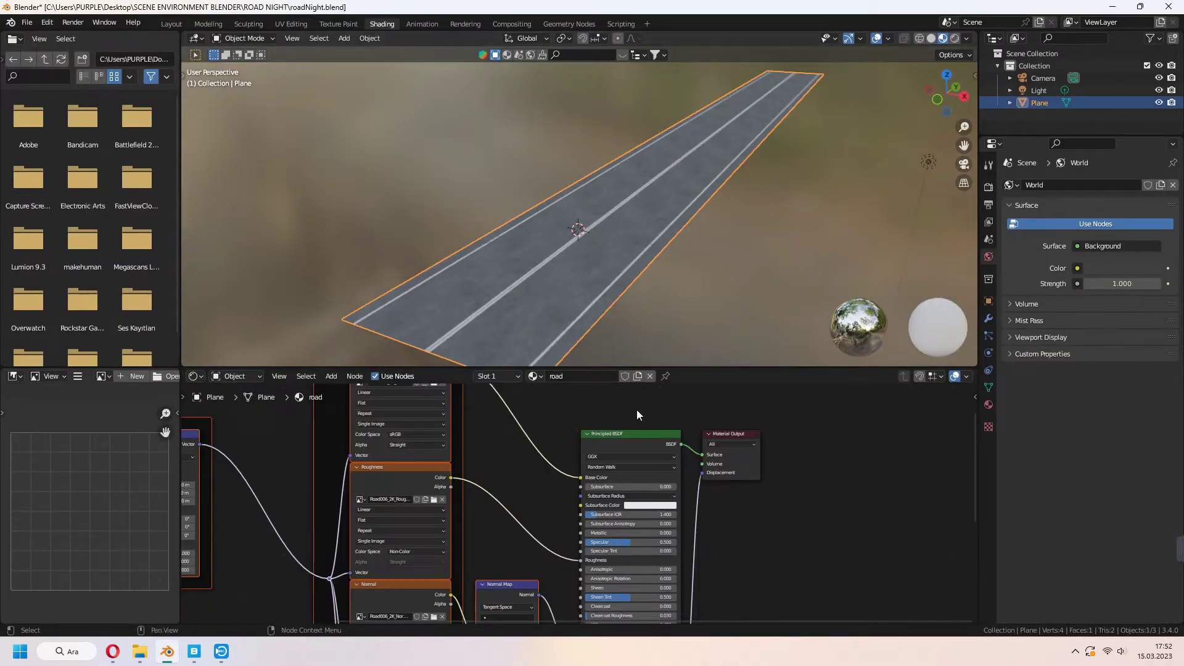
pyautogui.moveTo(635, 445); pyautogui.dragTo(807, 436)
pyautogui.moveTo(720, 478); pyautogui.dragTo(725, 458, button='middle')
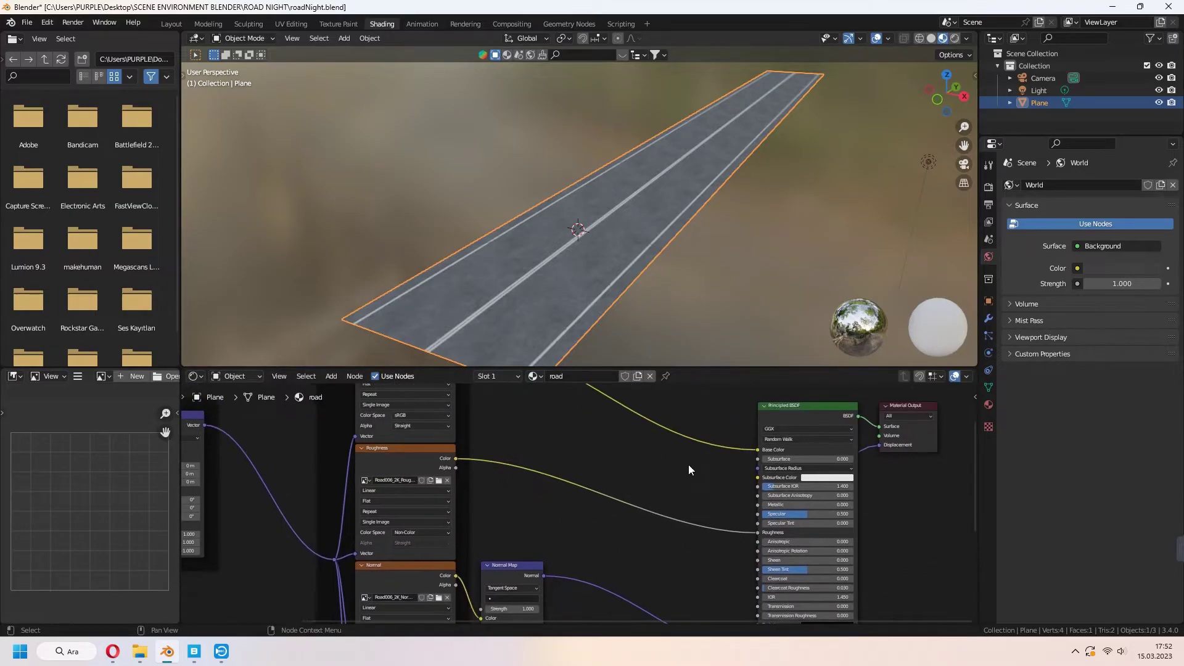
pyautogui.moveTo(540, 567); pyautogui.dragTo(548, 585)
pyautogui.hotkey('shift', 'a')
pyautogui.write('noi')
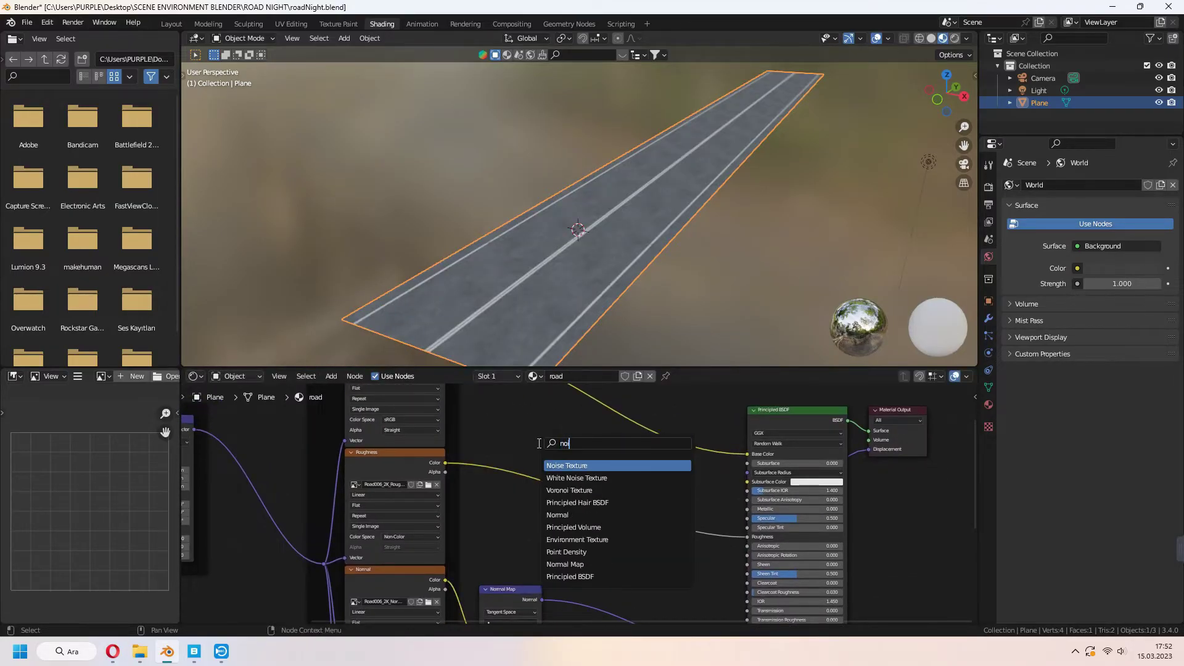
pyautogui.press('Return')
pyautogui.click(539, 444)
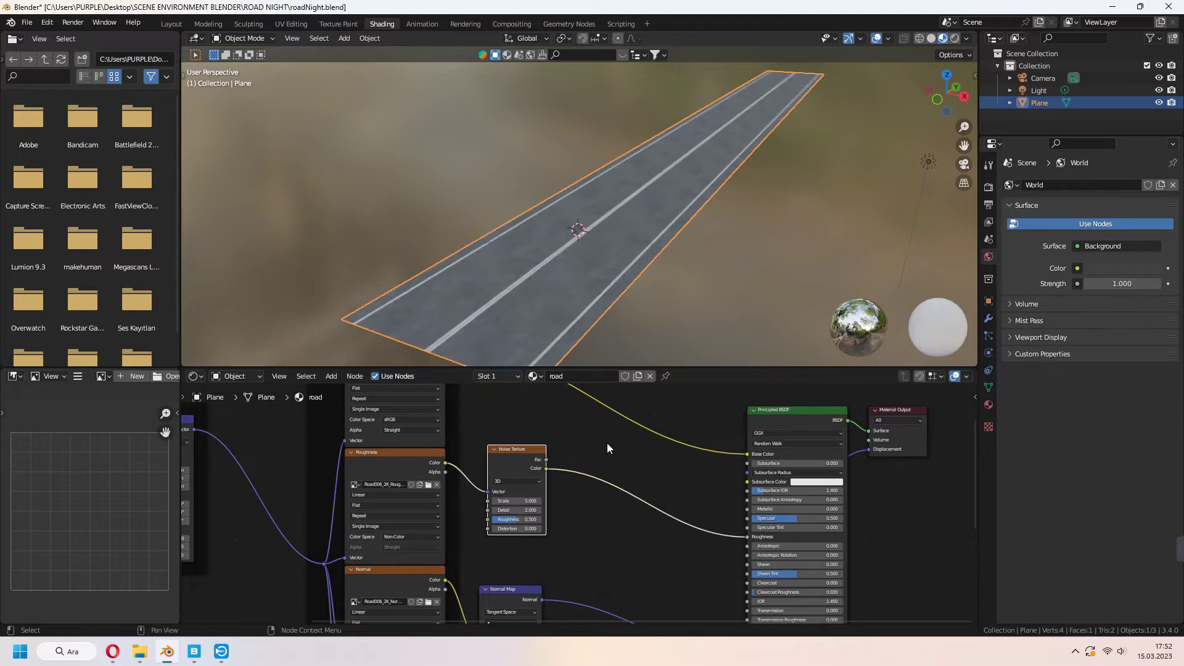
pyautogui.hotkey('shift', 'a')
pyautogui.press('Return')
pyautogui.click(610, 456)
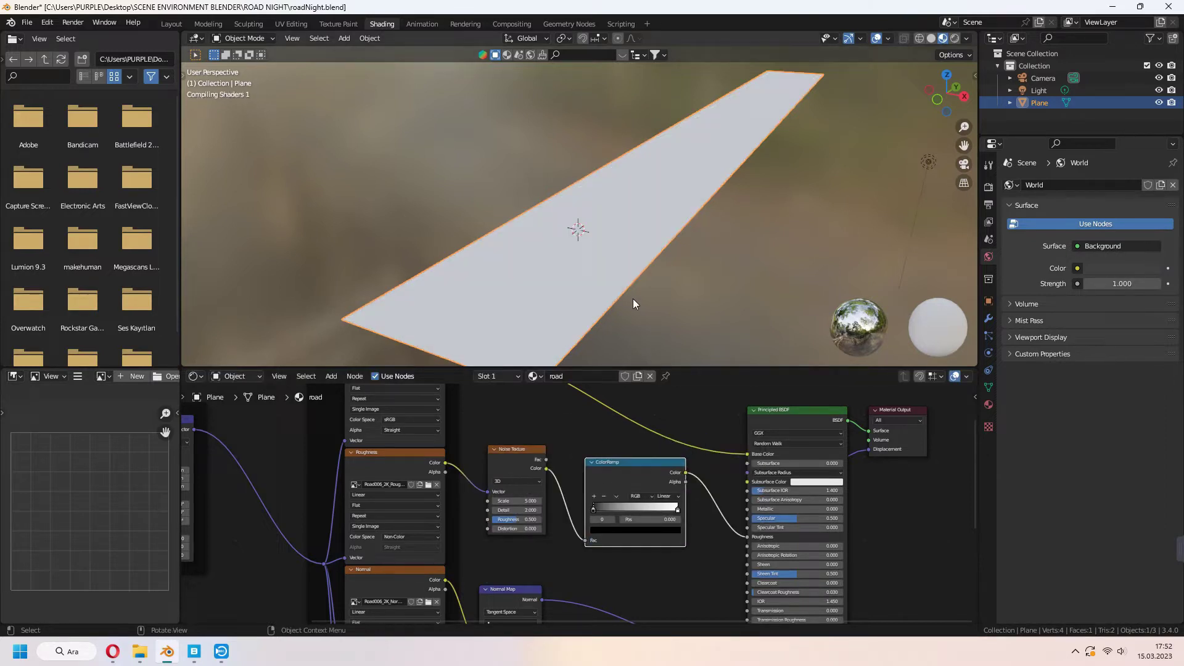
# - Tune the ramp stops (dark stop 0.368) and noise scale, detail and distortion for wet patches
pyautogui.moveTo(633, 299)
pyautogui.mouseDown(button='middle')
pyautogui.moveTo(616, 280)
pyautogui.moveTo(720, 237)
pyautogui.mouseUp(button='middle')
pyautogui.scroll(4, 720, 237)
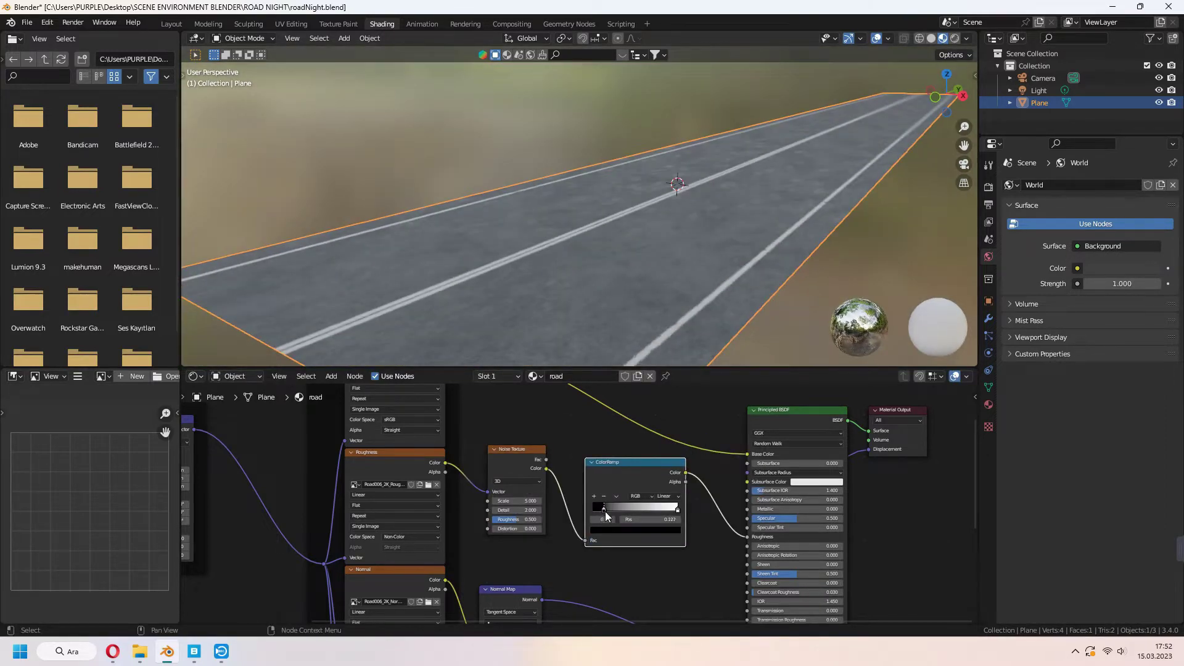
pyautogui.moveTo(606, 516); pyautogui.dragTo(655, 513)
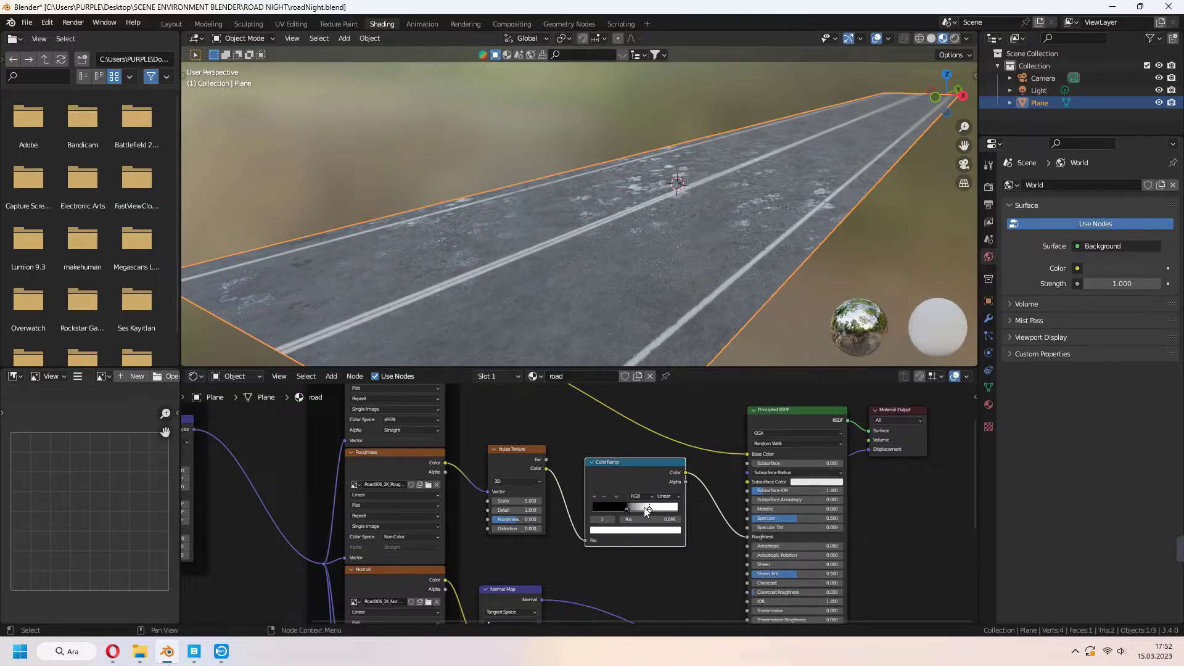
pyautogui.moveTo(507, 502); pyautogui.dragTo(506, 502)
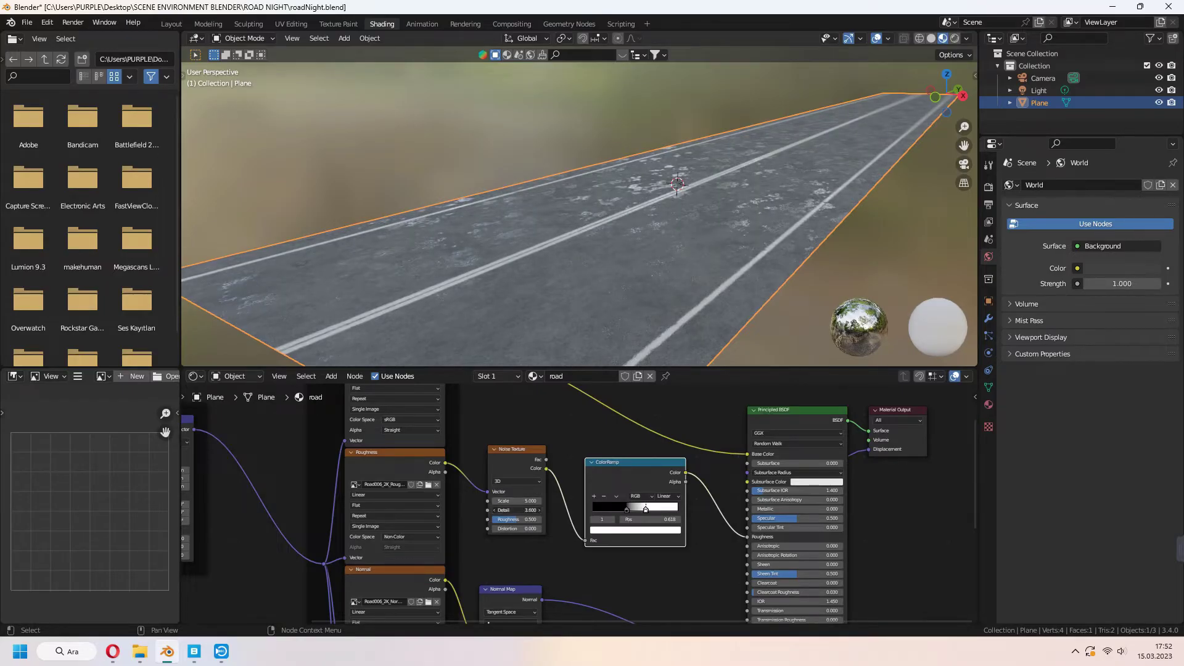
pyautogui.moveTo(516, 510)
pyautogui.mouseDown()
pyautogui.moveTo(523, 501)
pyautogui.moveTo(536, 529)
pyautogui.moveTo(503, 510)
pyautogui.mouseUp()
pyautogui.moveTo(646, 509); pyautogui.dragTo(633, 509)
pyautogui.moveTo(517, 500); pyautogui.dragTo(494, 510)
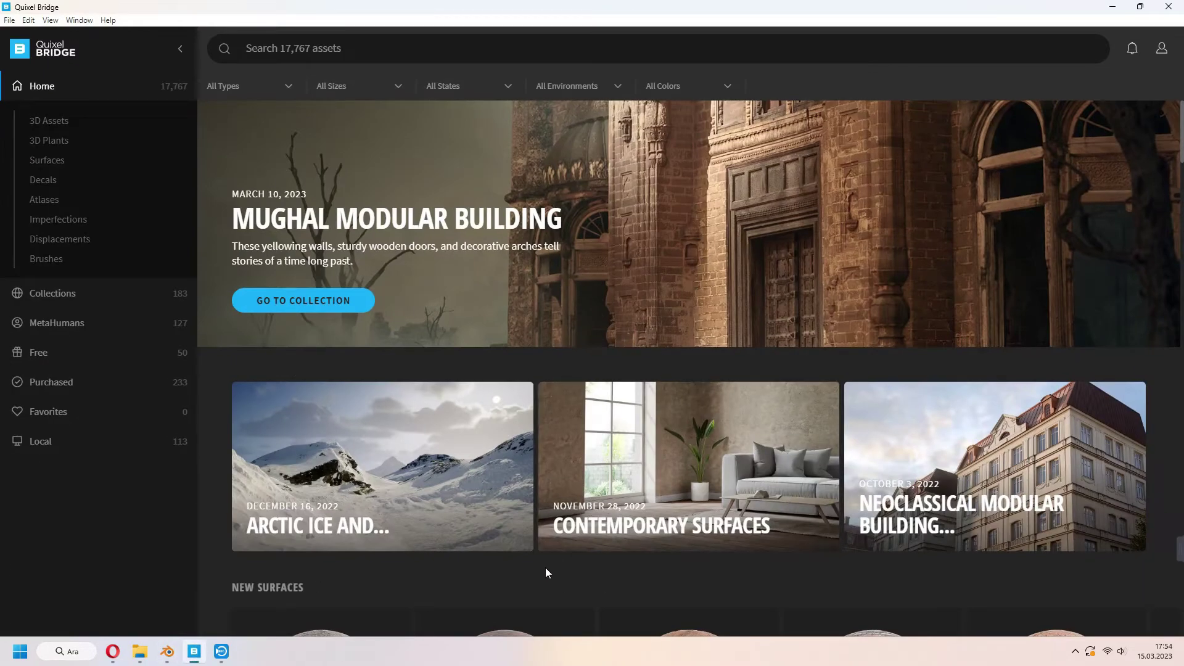
# - Open Modular Metal Guardrail under 3D Assets > Street > Highway and export it to Blender
pyautogui.click(59, 121)
pyautogui.click(946, 364)
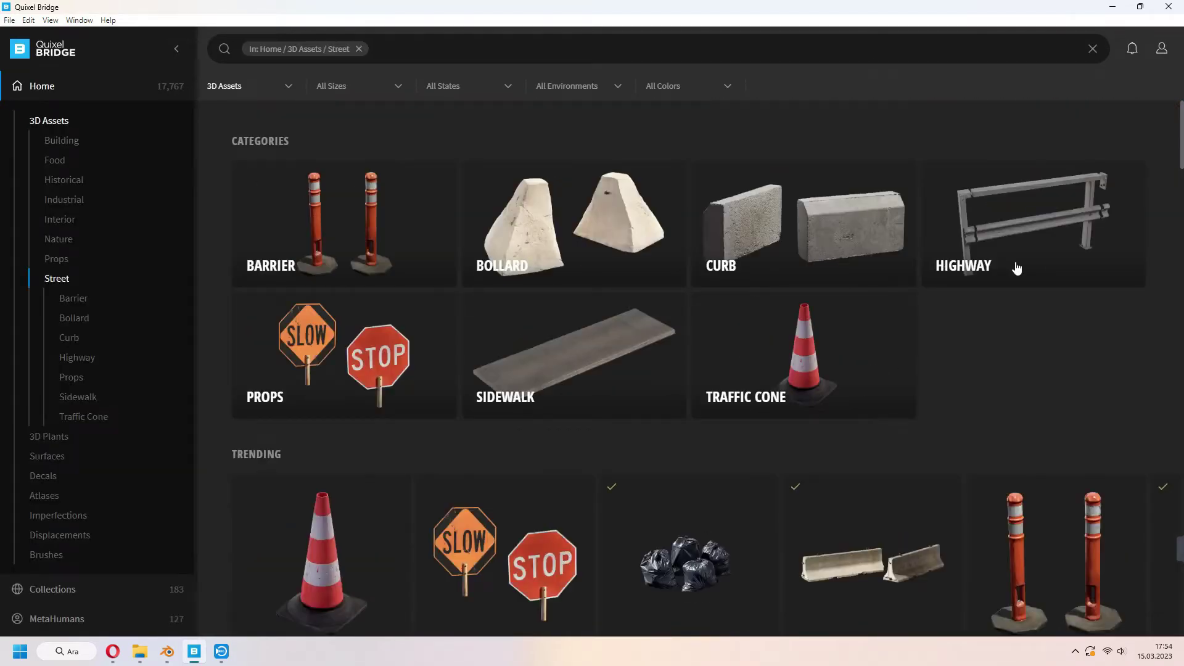
pyautogui.click(1036, 222)
pyautogui.scroll(-5, 690, 322)
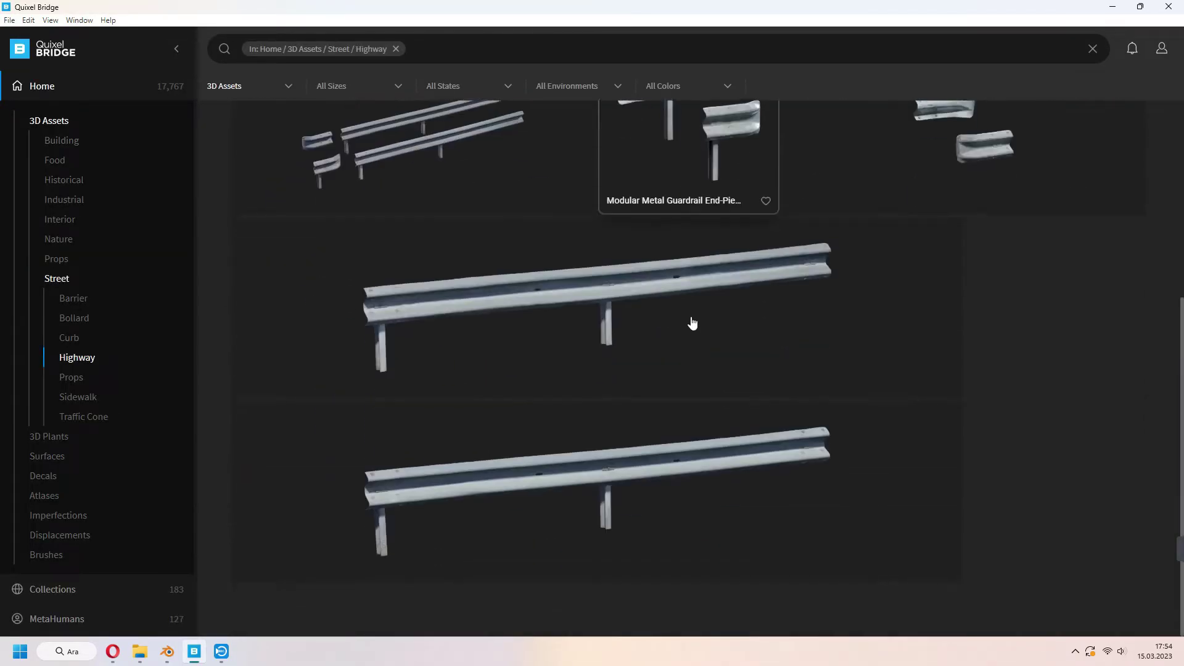
pyautogui.click(698, 347)
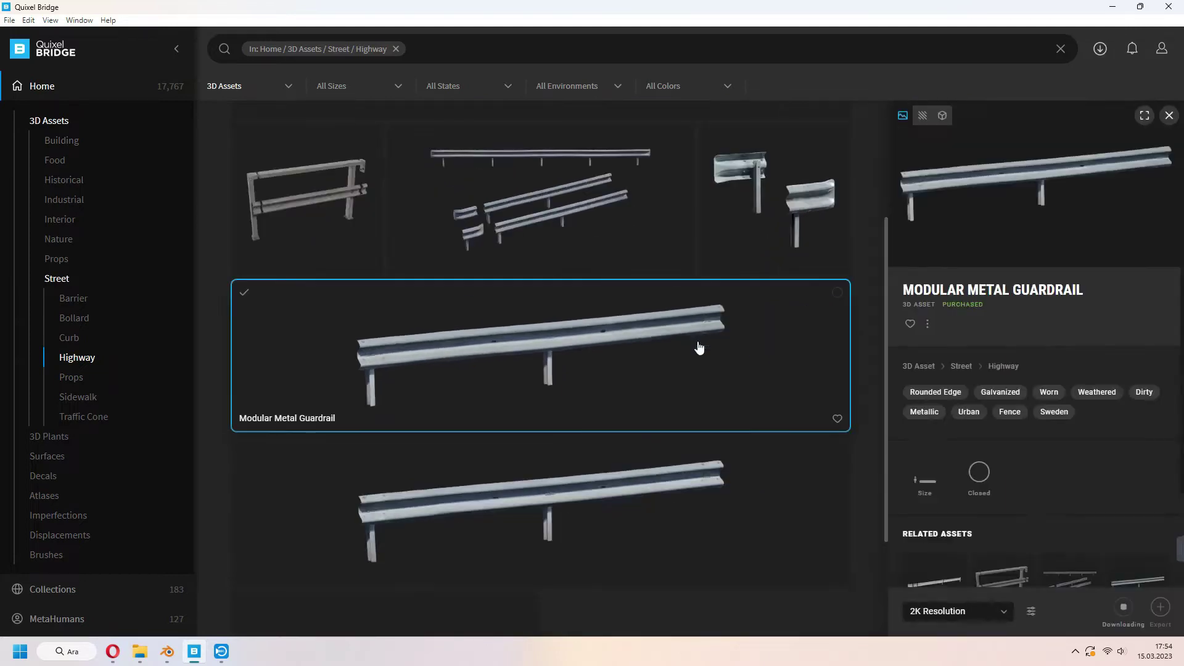
pyautogui.scroll(-2, 1036, 503)
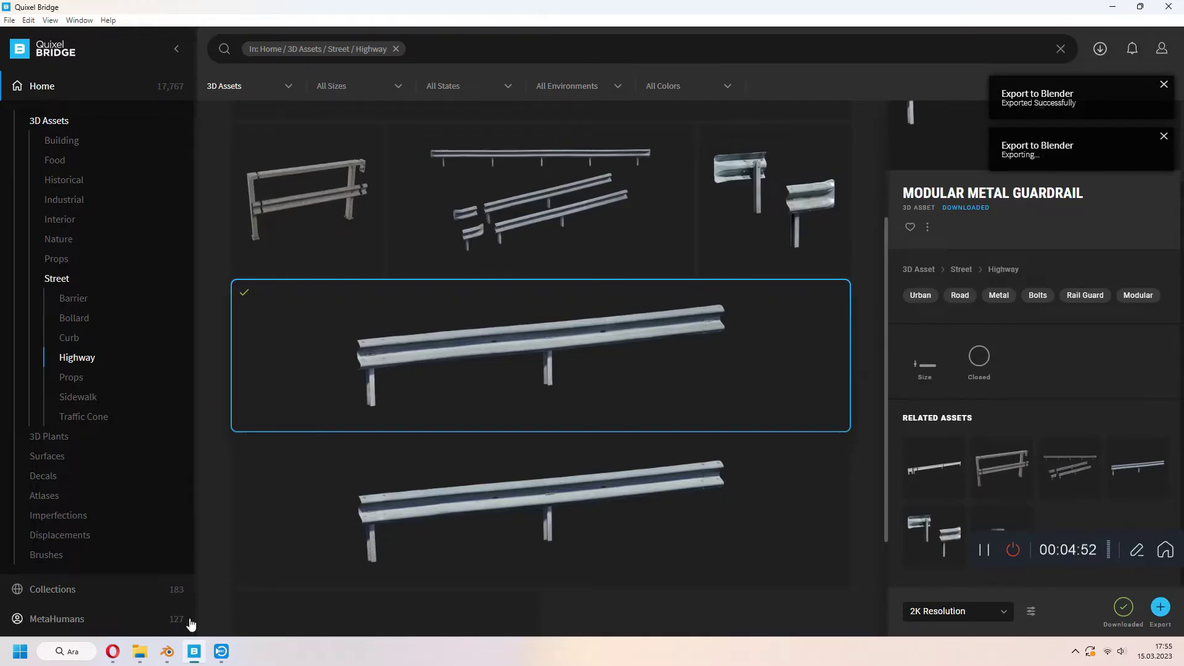
# - Move the imported guardrail into a new collection named 'highway rail'
pyautogui.click(167, 651)
pyautogui.moveTo(340, 535); pyautogui.dragTo(626, 372, button='middle')
pyautogui.scroll(3, 626, 372)
pyautogui.keyDown('shift'); pyautogui.moveTo(663, 408); pyautogui.dragTo(638, 368, button='middle'); pyautogui.keyUp('shift')
pyautogui.scroll(1, 638, 368)
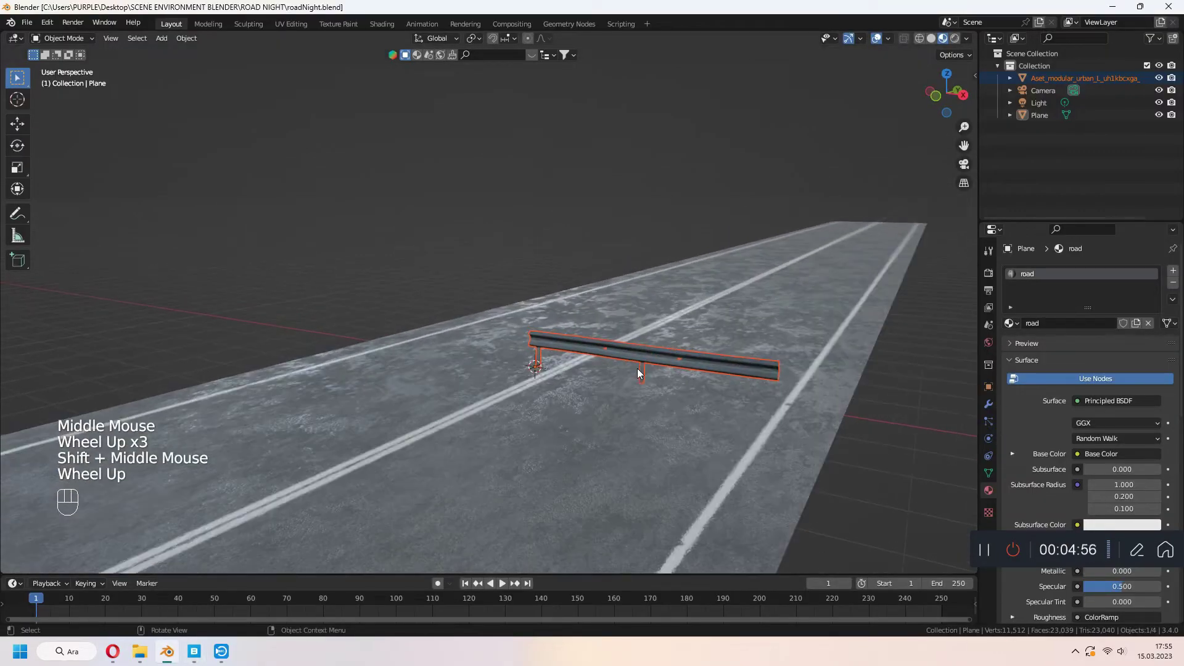
pyautogui.press('m')
pyautogui.click(637, 368)
pyautogui.write('highw')
pyautogui.press('Return')
# - Rotate the rail 90 degrees, scale it, and place it along the road's left edge
pyautogui.scroll(-4, 657, 351)
pyautogui.press('r')
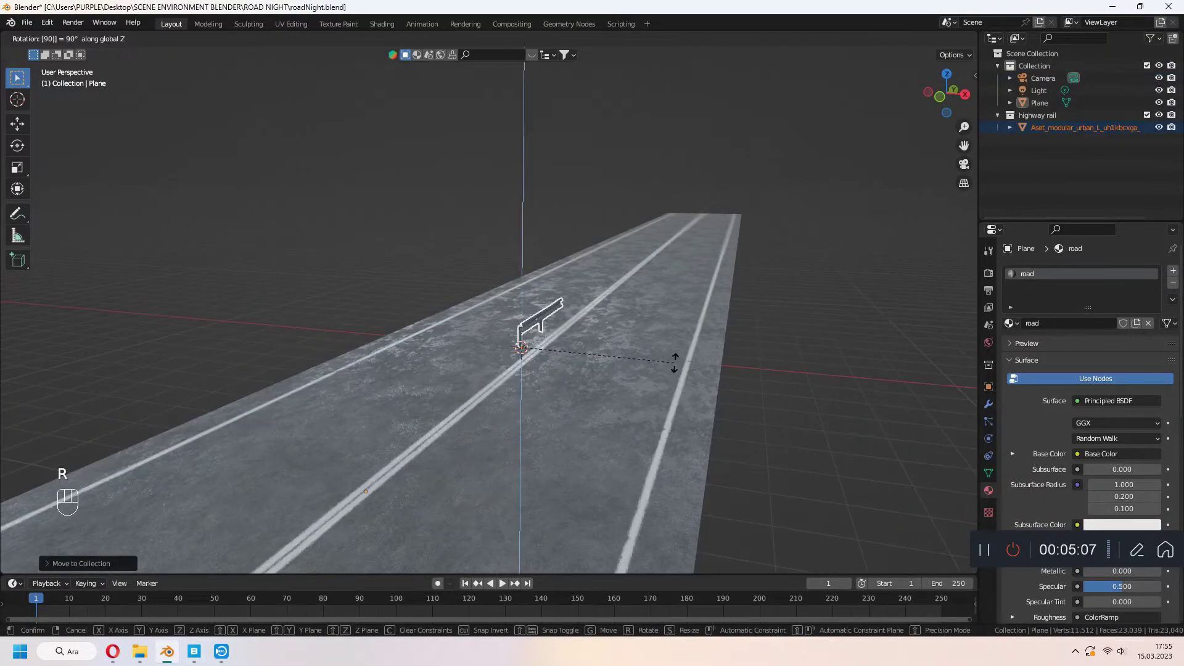
pyautogui.click(576, 350)
pyautogui.moveTo(576, 350)
pyautogui.mouseDown(button='middle')
pyautogui.moveTo(633, 286)
pyautogui.moveTo(681, 330)
pyautogui.moveTo(690, 246)
pyautogui.mouseUp(button='middle')
pyautogui.press('s')
pyautogui.click(684, 265)
pyautogui.press('KP_7')
pyautogui.scroll(-1, 622, 228)
pyautogui.press('g')
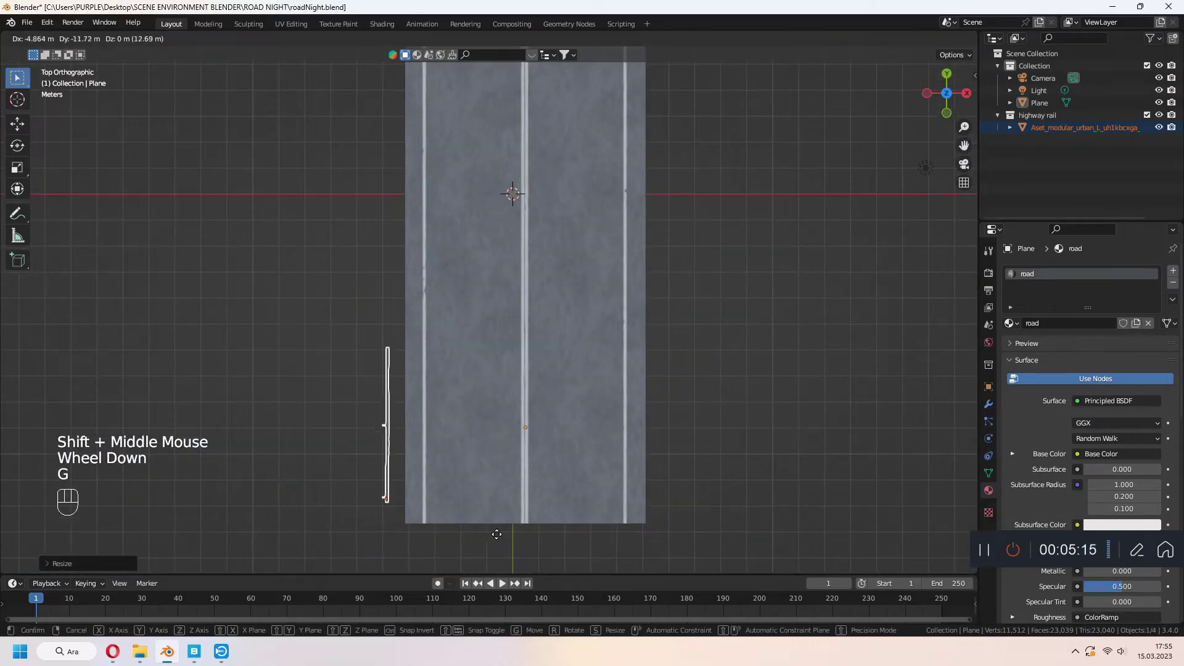
pyautogui.click(495, 516)
pyautogui.moveTo(494, 517); pyautogui.dragTo(378, 352, button='middle')
pyautogui.scroll(2, 378, 352)
pyautogui.press('s')
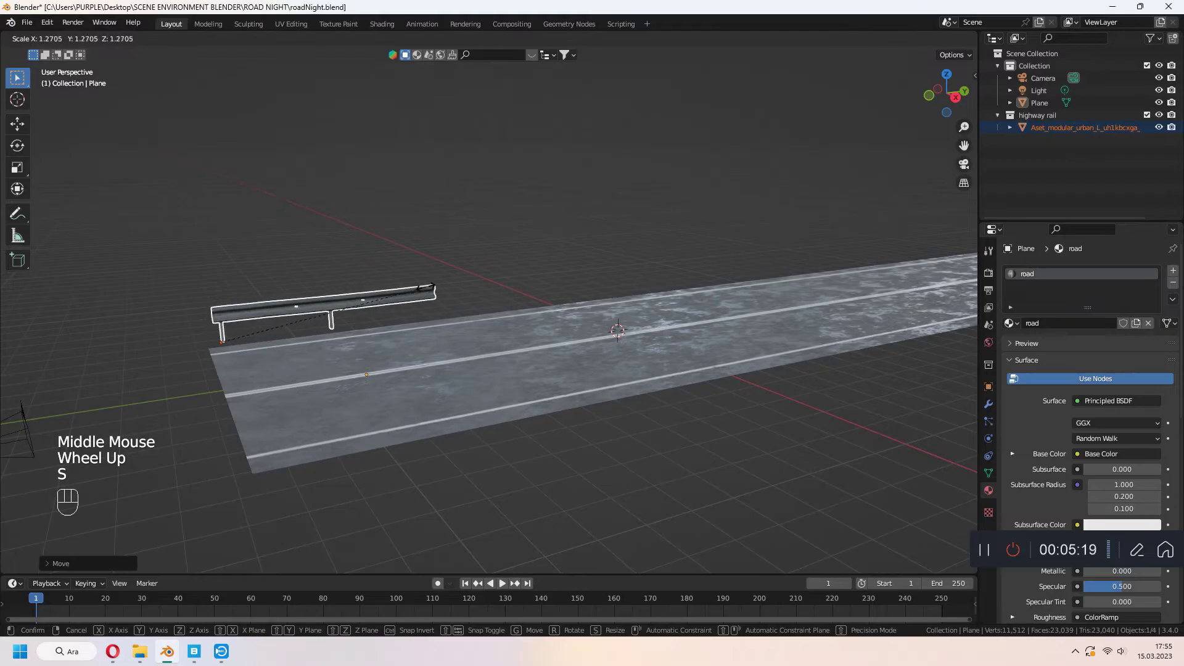
# - Search Quixel Bridge for sidewalk assets to export the Modular Concrete Median
pyautogui.hotkey('alt', 'Tab')
pyautogui.scroll(-3, 1001, 361)
pyautogui.scroll(-3, 1001, 361)
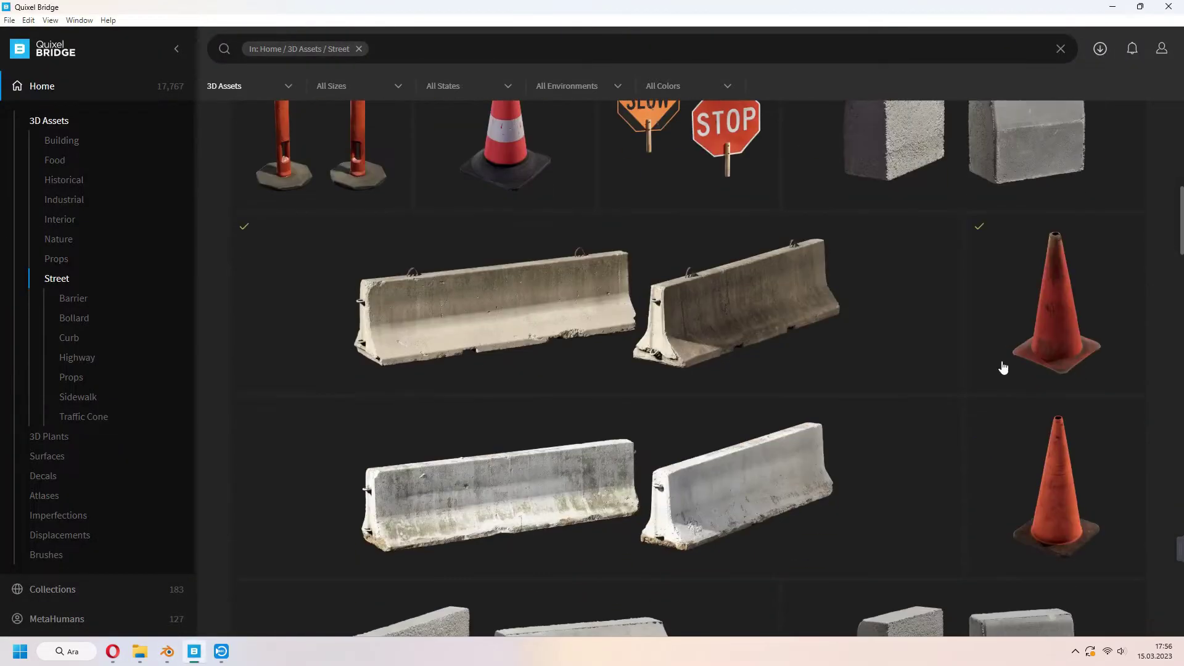
pyautogui.scroll(1, 951, 364)
pyautogui.click(359, 48)
pyautogui.write('sidewalk')
pyautogui.press('Return')
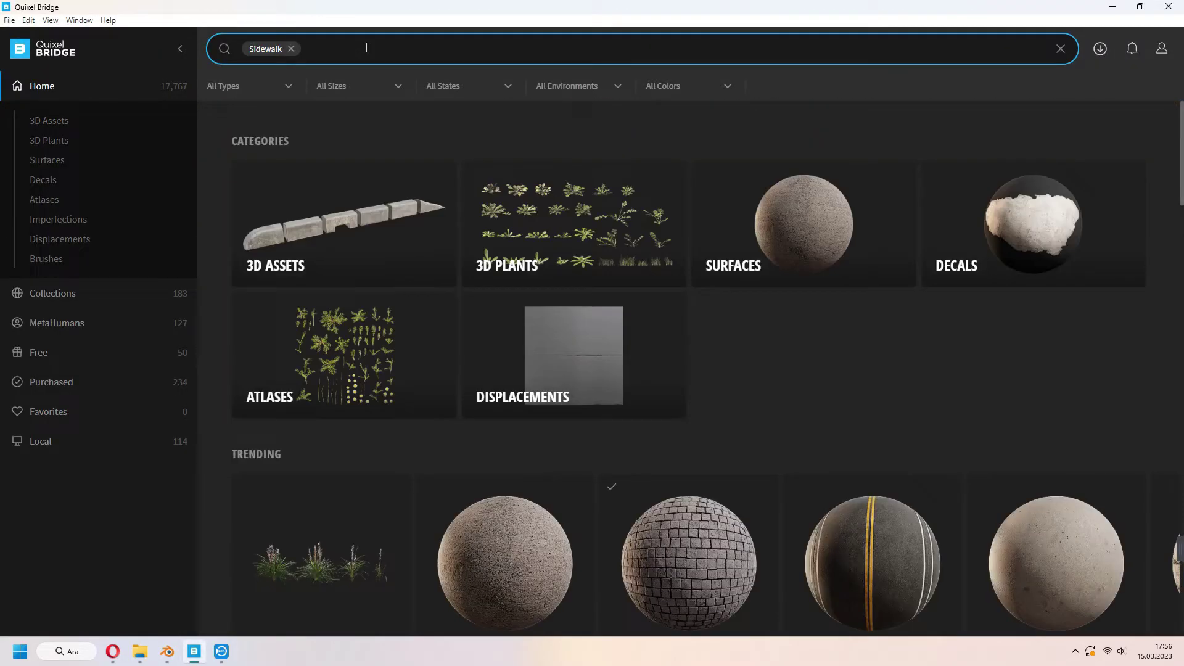
pyautogui.scroll(-3, 594, 357)
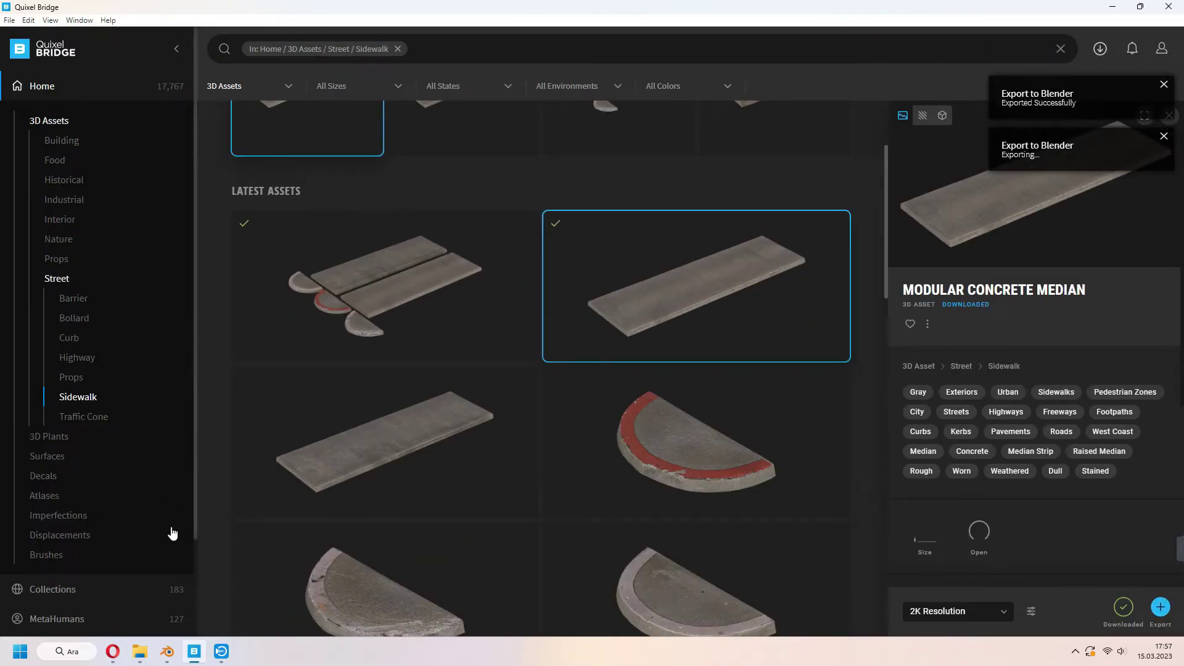
# - Rotate the sidewalk slab 90 degrees on Z and move it into a new 'sidewalk' collection
pyautogui.click(168, 651)
pyautogui.moveTo(614, 406); pyautogui.dragTo(657, 413, button='middle')
pyautogui.write('rz90')
pyautogui.click(658, 412)
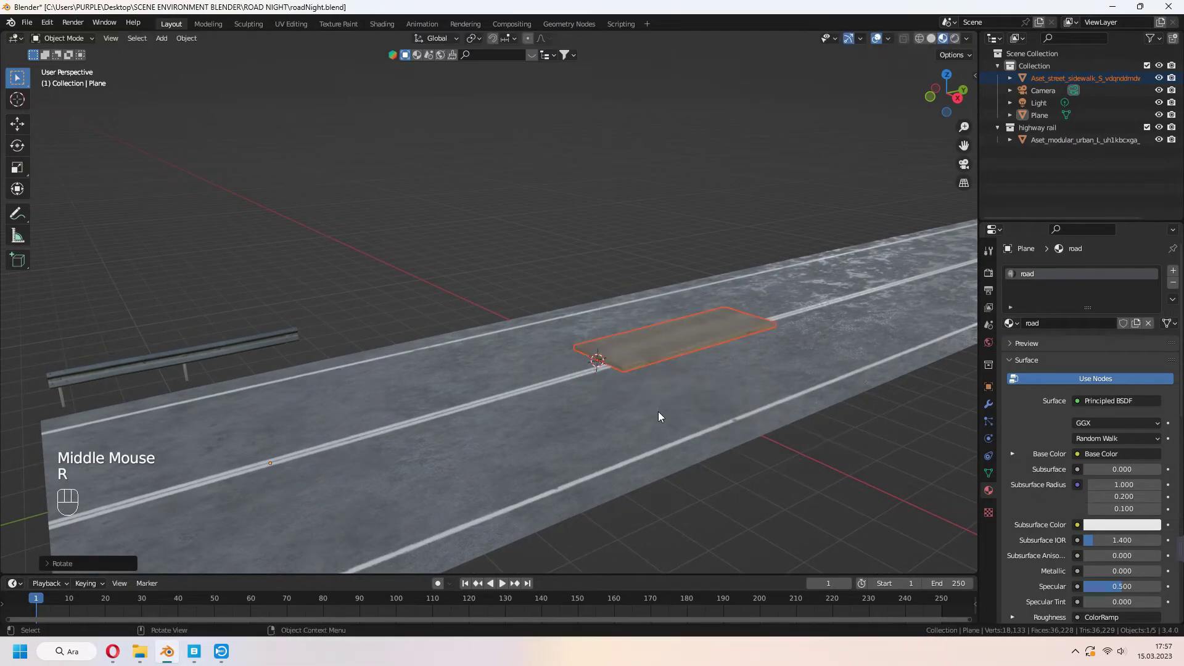
pyautogui.press('m')
pyautogui.click(661, 392)
pyautogui.write('sidewalk')
pyautogui.press('Return')
# - Fit the sidewalk along the road edge, repeat it with an Array modifier, and duplicate it to the right side
pyautogui.scroll(-2, 659, 391)
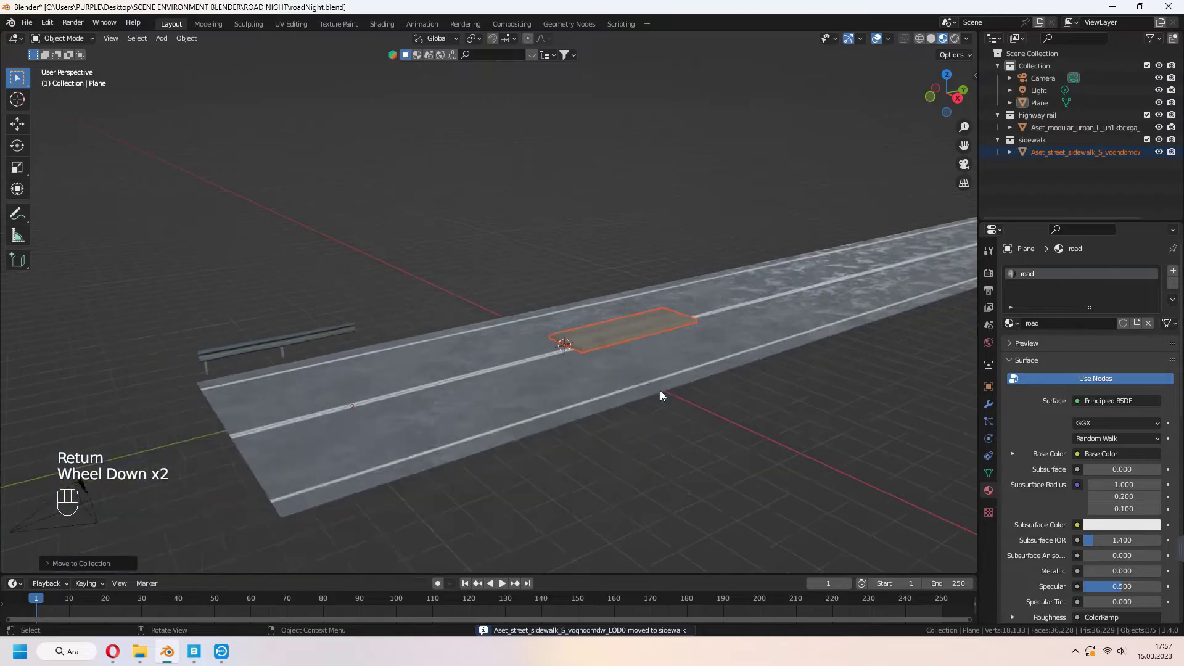
pyautogui.moveTo(660, 391); pyautogui.dragTo(453, 442, button='middle')
pyautogui.press('g')
pyautogui.click(611, 312)
pyautogui.press('KP_7')
pyautogui.press('s')
pyautogui.scroll(-4, 548, 266)
pyautogui.keyDown('shift'); pyautogui.moveTo(548, 266); pyautogui.dragTo(554, 431, button='middle'); pyautogui.keyUp('shift')
pyautogui.click(989, 404)
pyautogui.click(1057, 271)
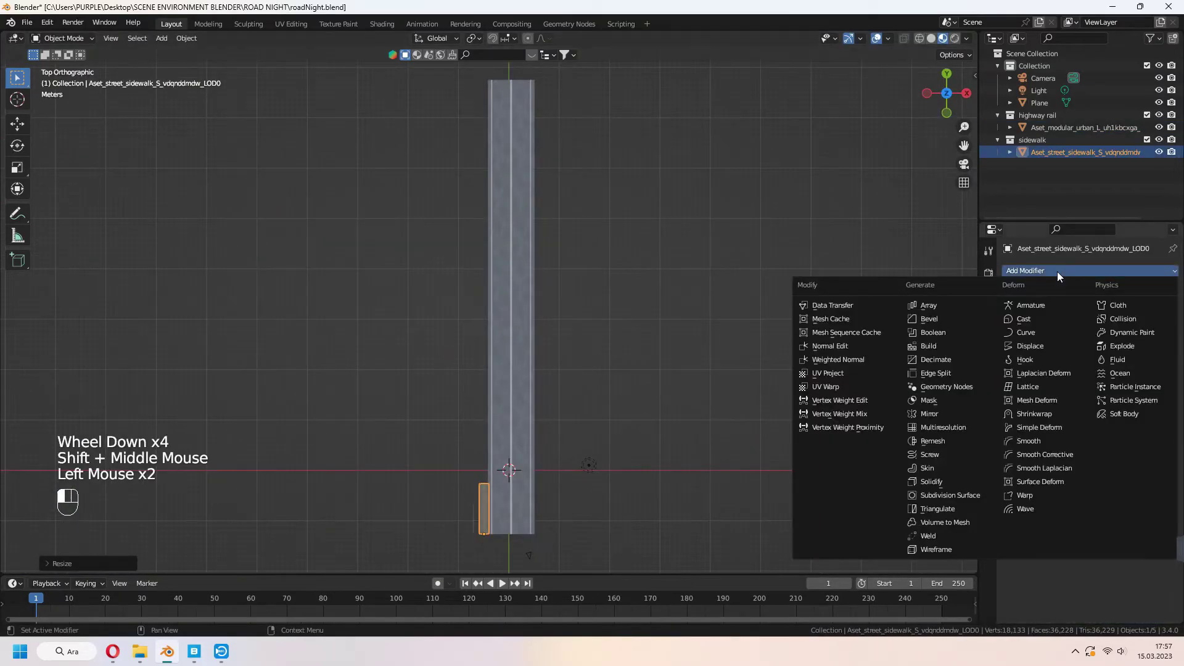
pyautogui.click(956, 310)
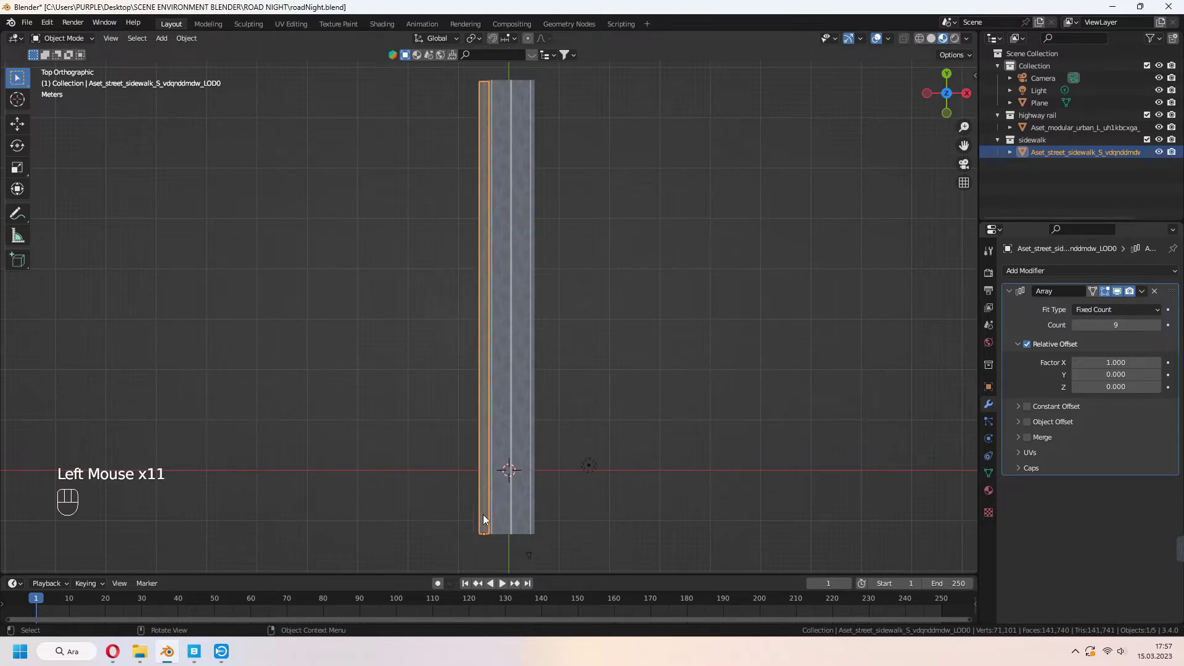
pyautogui.hotkey('shift', 'd')
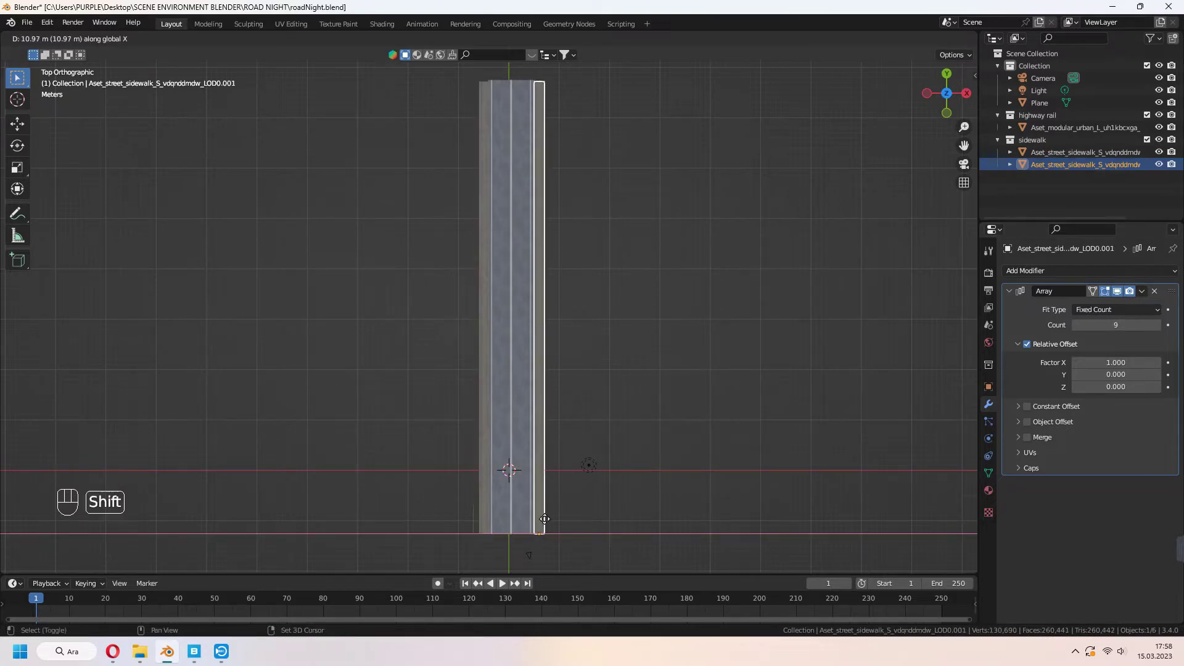
pyautogui.click(545, 519)
# - Repeat the guardrail along the road with an Array modifier and a raised count
pyautogui.click(489, 511)
pyautogui.scroll(4, 489, 512)
pyautogui.moveTo(490, 512); pyautogui.dragTo(616, 431, button='middle')
pyautogui.press('g')
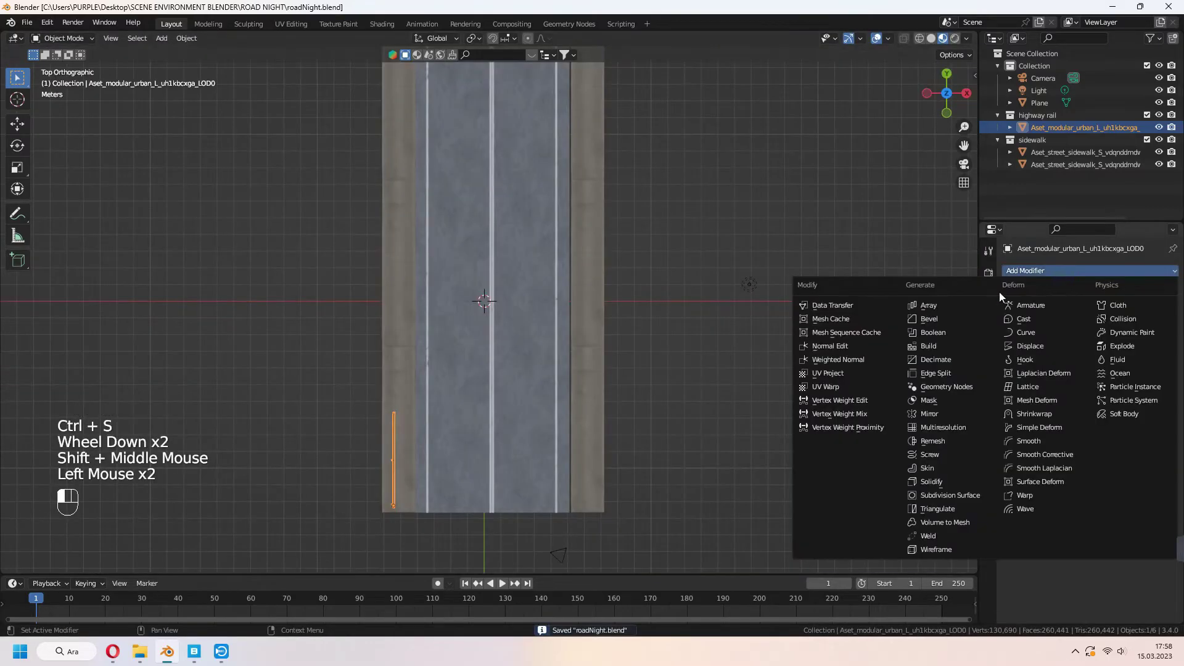
pyautogui.click(928, 305)
pyautogui.scroll(-1, 639, 362)
pyautogui.scroll(-3, 719, 416)
pyautogui.moveTo(638, 362)
pyautogui.keyDown('shift'); pyautogui.mouseDown(button='middle')
pyautogui.moveTo(720, 416)
pyautogui.moveTo(691, 358)
pyautogui.mouseUp(button='middle'); pyautogui.keyUp('shift')
pyautogui.scroll(-1, 719, 416)
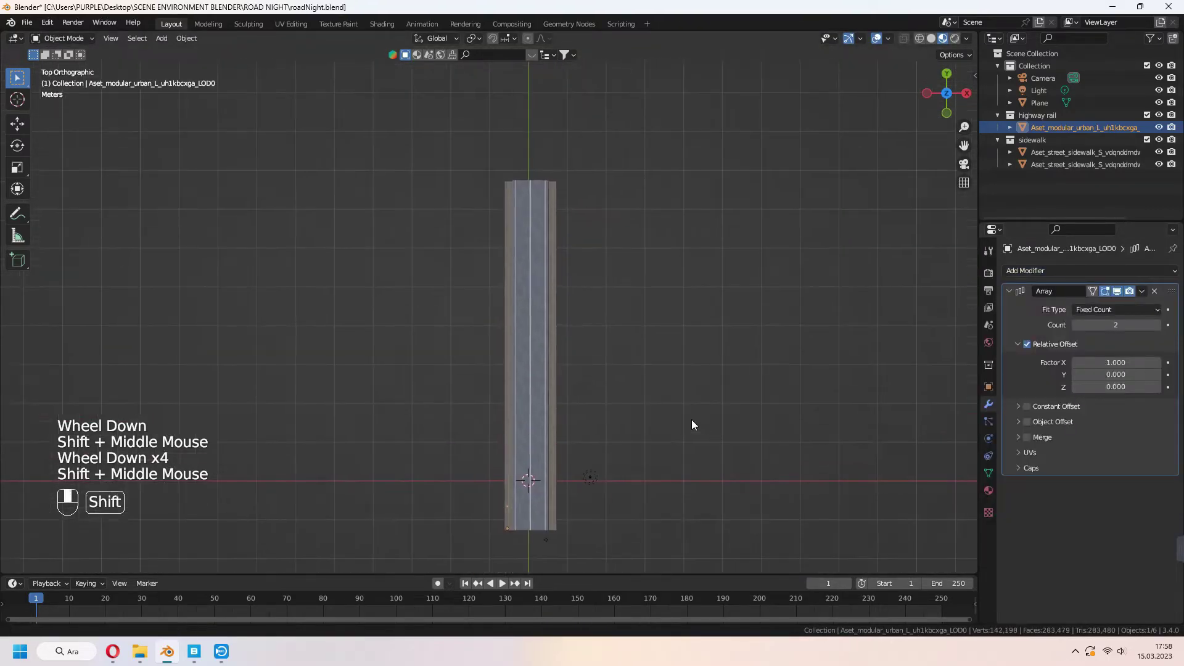
pyautogui.click(1157, 325)
pyautogui.click(1157, 325)
pyautogui.scroll(3, 635, 431)
pyautogui.moveTo(635, 432)
pyautogui.keyDown('shift'); pyautogui.mouseDown(button='middle')
pyautogui.moveTo(587, 389)
pyautogui.moveTo(586, 135)
pyautogui.mouseUp(button='middle'); pyautogui.keyUp('shift')
# - Duplicate the arrayed guardrail to the other side and check the result through the camera
pyautogui.hotkey('shift', 'd')
pyautogui.scroll(-2, 597, 365)
pyautogui.press('g')
pyautogui.press('KP_0')
pyautogui.click(647, 321)
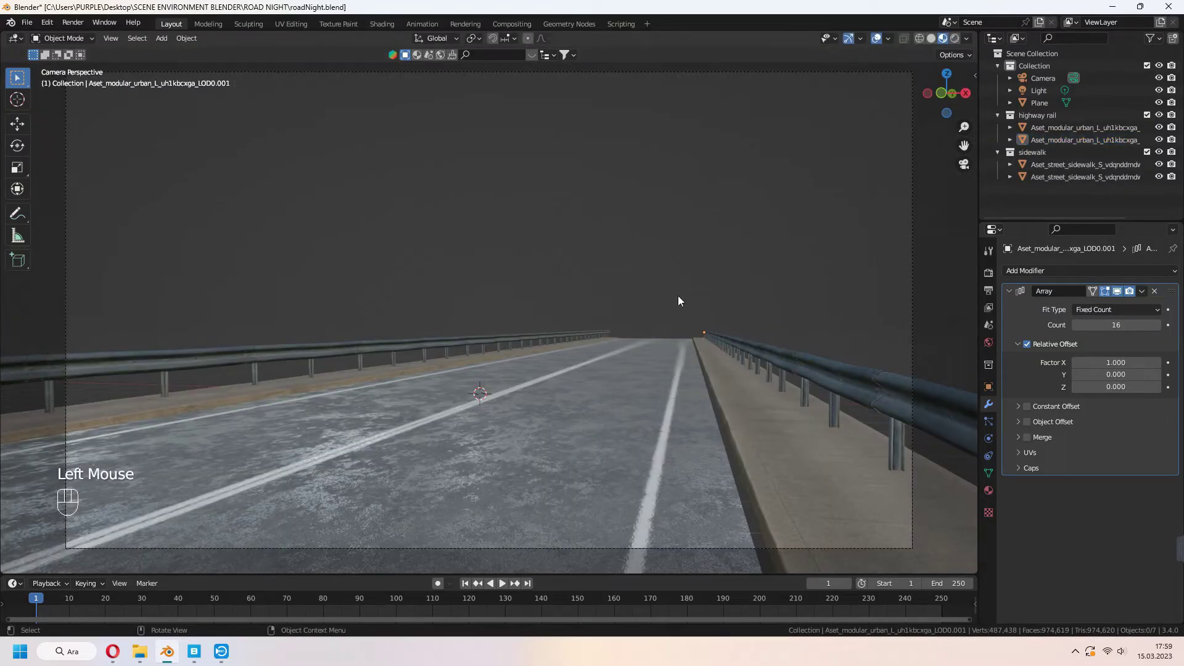
pyautogui.doubleClick(912, 324)
pyautogui.hotkey('alt', 'Tab')
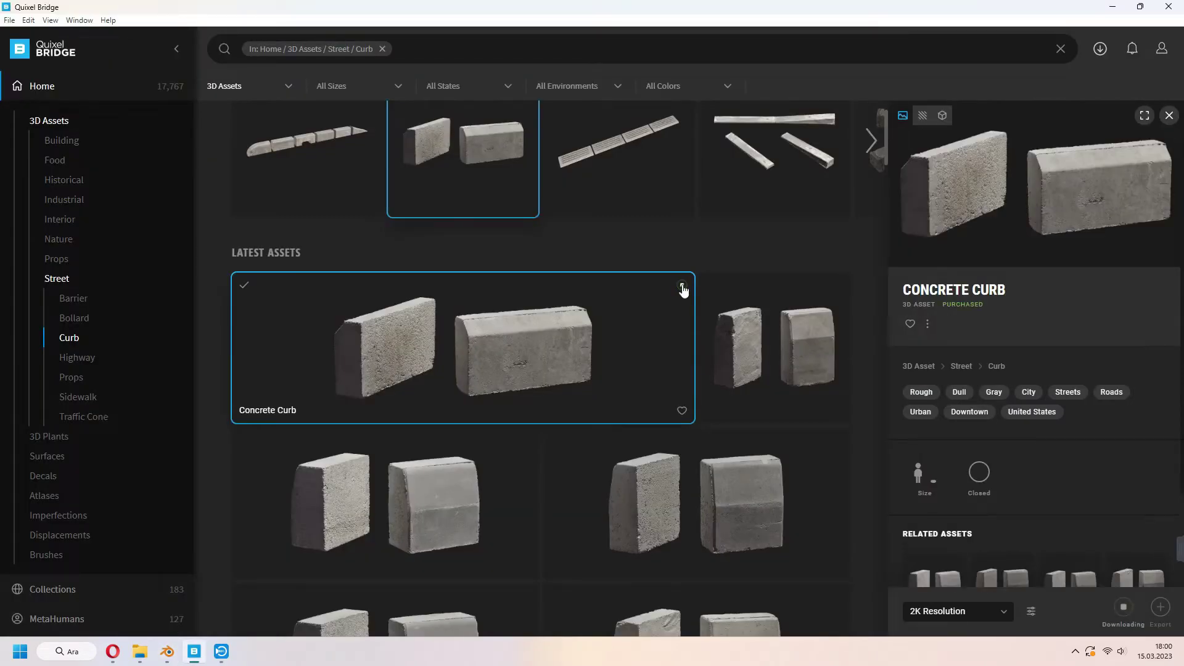
# - Move the curb into a new collection named 'curbs'
pyautogui.hotkey('alt', 'Tab')
pyautogui.press('m')
pyautogui.press('Return')
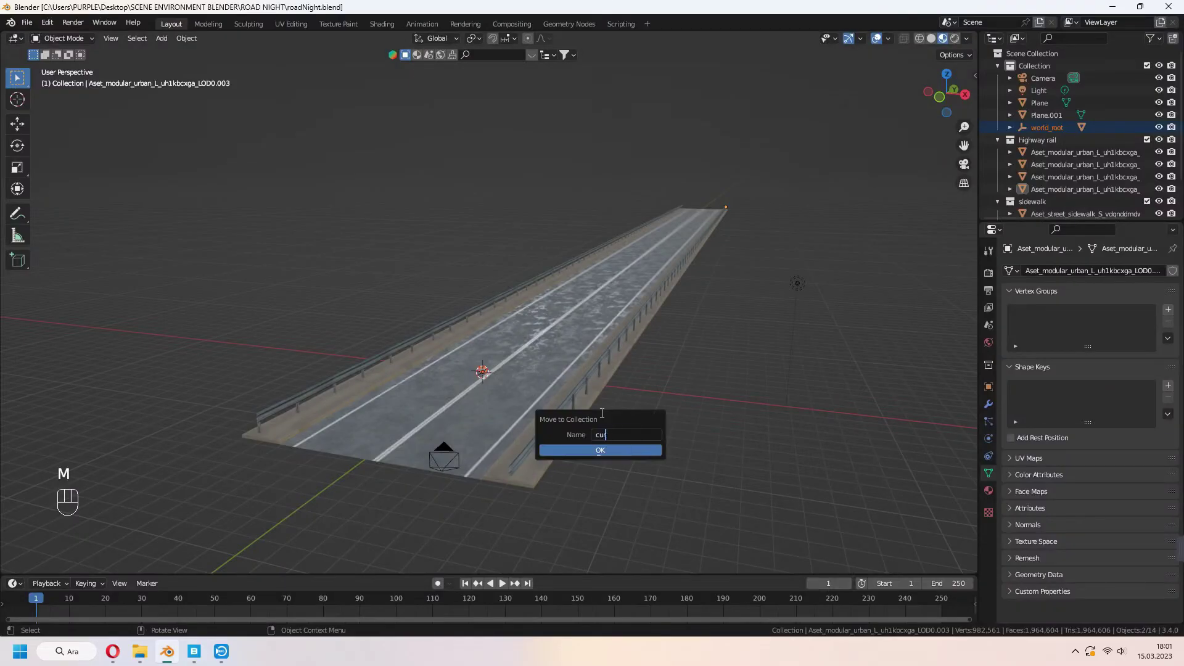
pyautogui.write('curbs')
pyautogui.press('Return')
# - Add a Decimate modifier at ratio 0.0612 to the curb and apply it
pyautogui.press('KP_Decimal')
pyautogui.click(989, 404)
pyautogui.click(1048, 270)
pyautogui.click(955, 365)
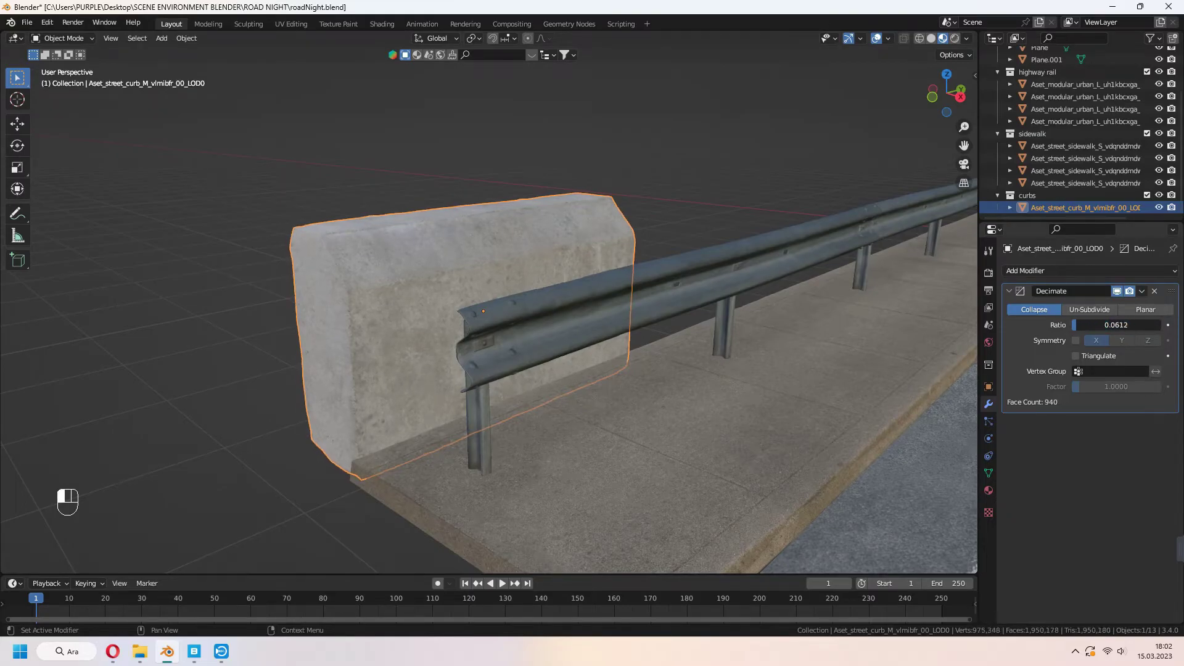
pyautogui.hotkey('ctrl', 'a')
# - Add an Array modifier with Count 68 so the curb runs along the road
pyautogui.click(455, 285)
pyautogui.scroll(-2, 454, 285)
pyautogui.click(1091, 272)
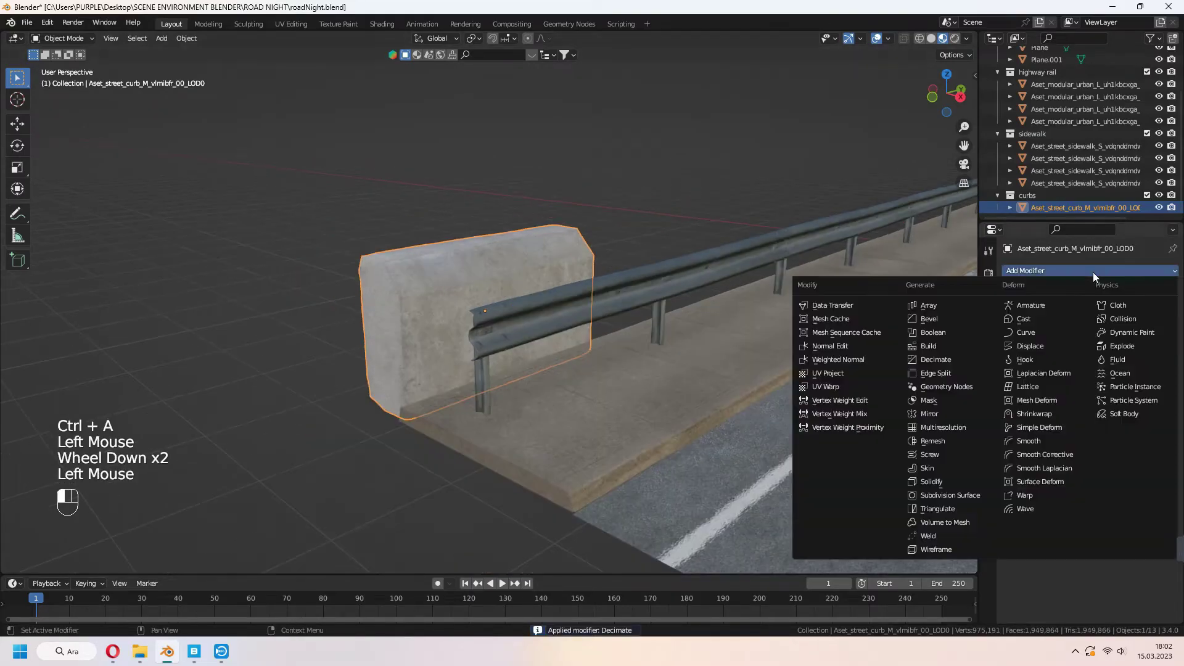
pyautogui.click(942, 306)
pyautogui.scroll(-2, 812, 390)
pyautogui.moveTo(811, 389); pyautogui.dragTo(740, 370, button='middle')
pyautogui.moveTo(1116, 325); pyautogui.dragTo(1159, 325)
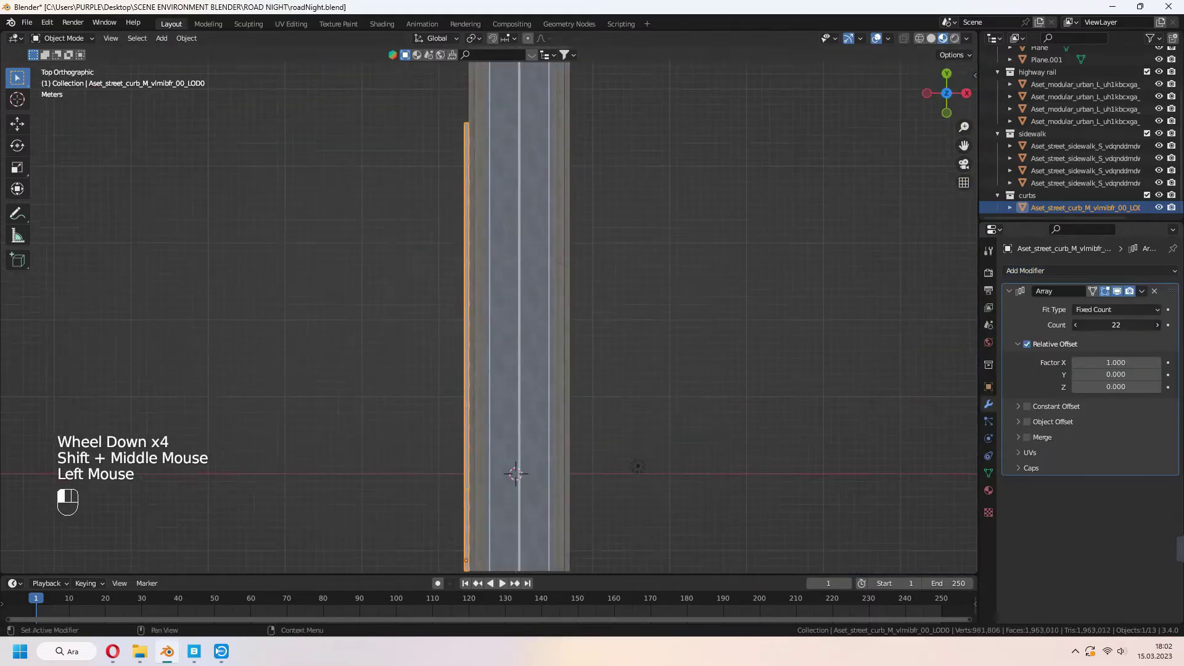
pyautogui.scroll(6, 524, 312)
pyautogui.keyDown('shift'); pyautogui.moveTo(555, 321); pyautogui.dragTo(524, 312, button='middle'); pyautogui.keyUp('shift')
pyautogui.scroll(-2, 524, 312)
# - Duplicate the curb row onto the right side of the road
pyautogui.hotkey('shift', 'd')
pyautogui.press('KP_0')
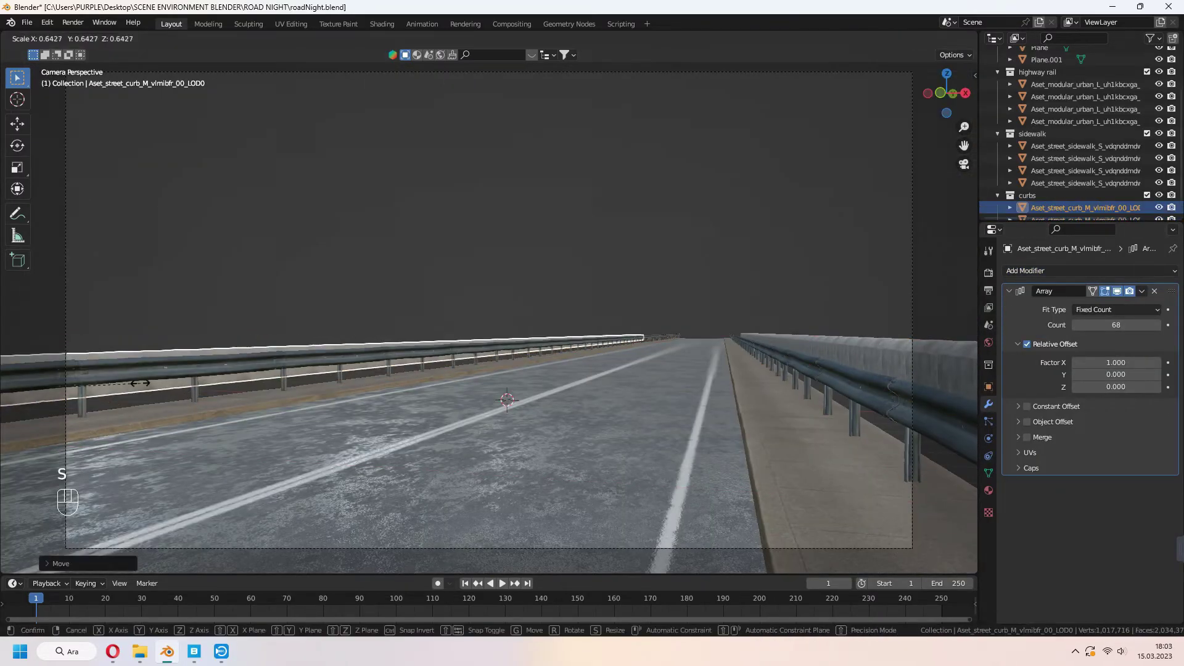
pyautogui.click(862, 427)
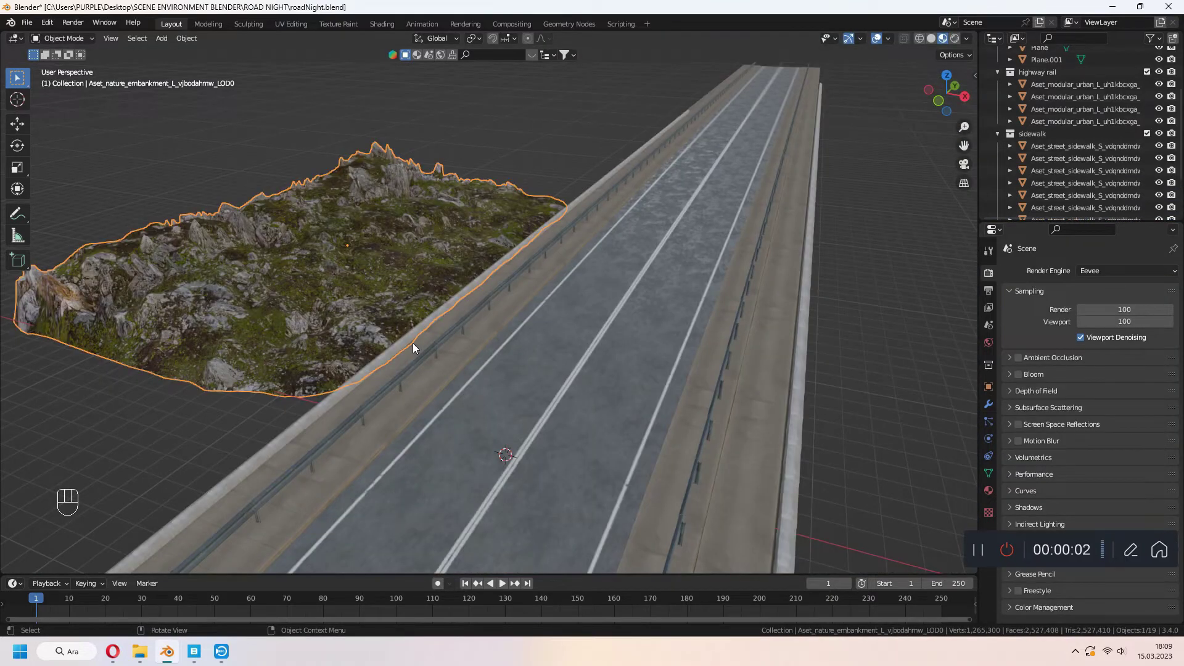
# - Select the Tundra Rocky Ground asset in Quixel Bridge and download it at 2K
pyautogui.hotkey('alt', 'Tab')
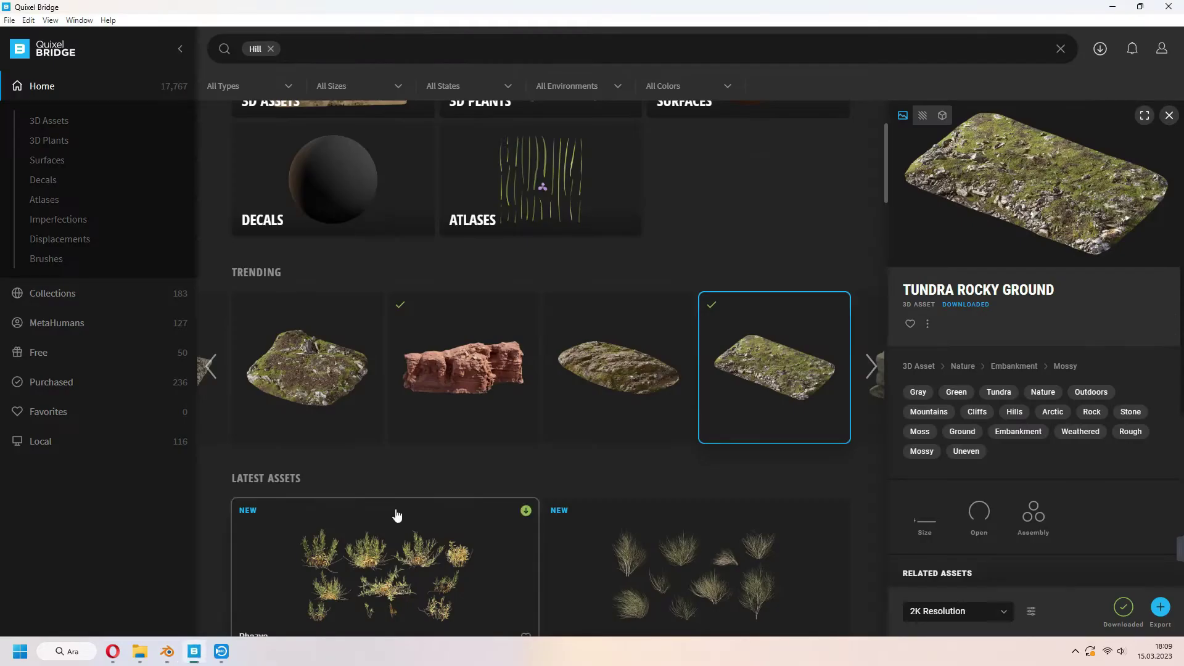
pyautogui.click(326, 367)
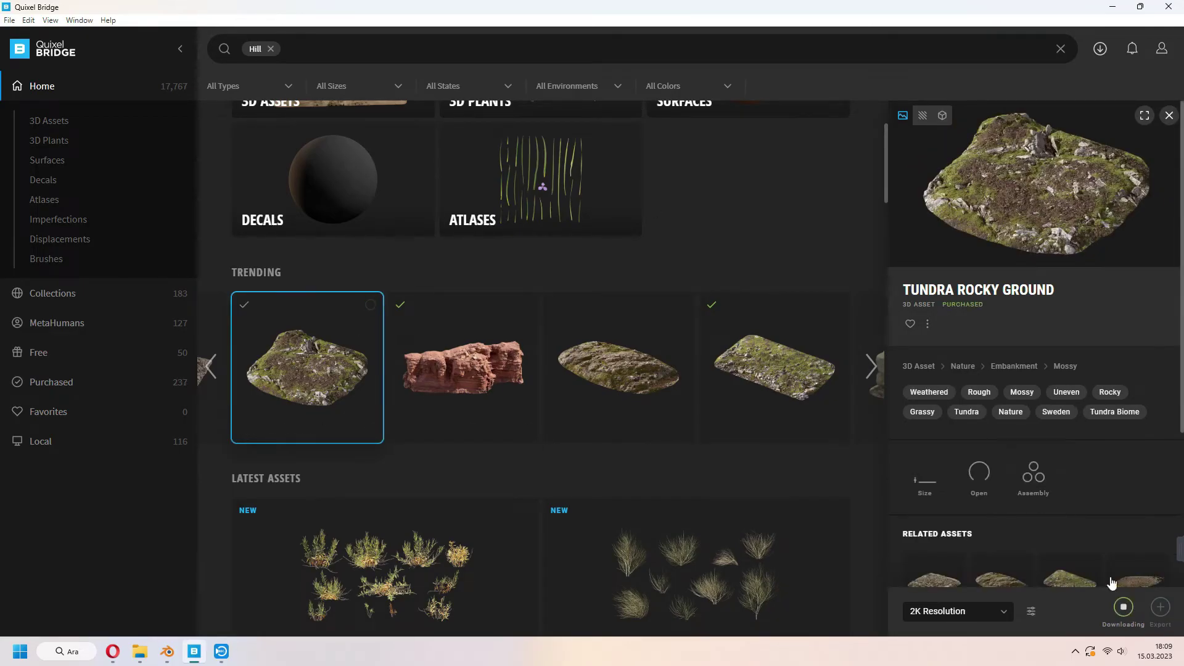
pyautogui.click(870, 368)
pyautogui.moveTo(167, 651)
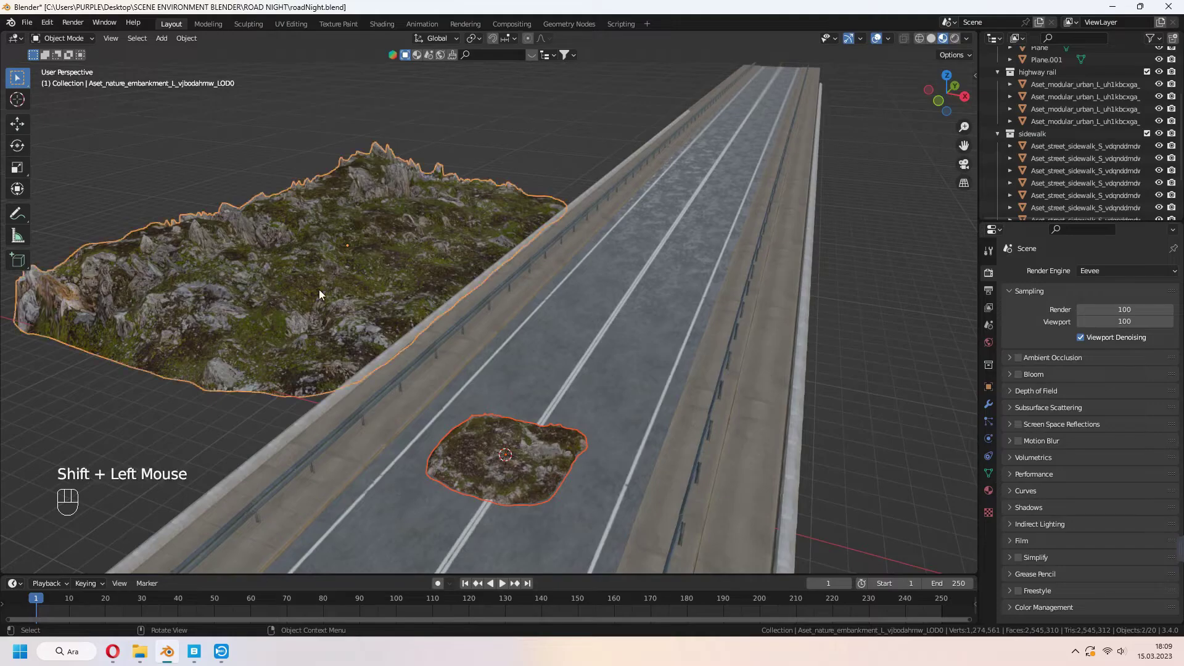
# - Scale up the small terrain patch on the road
pyautogui.press('Return')
pyautogui.click(505, 463)
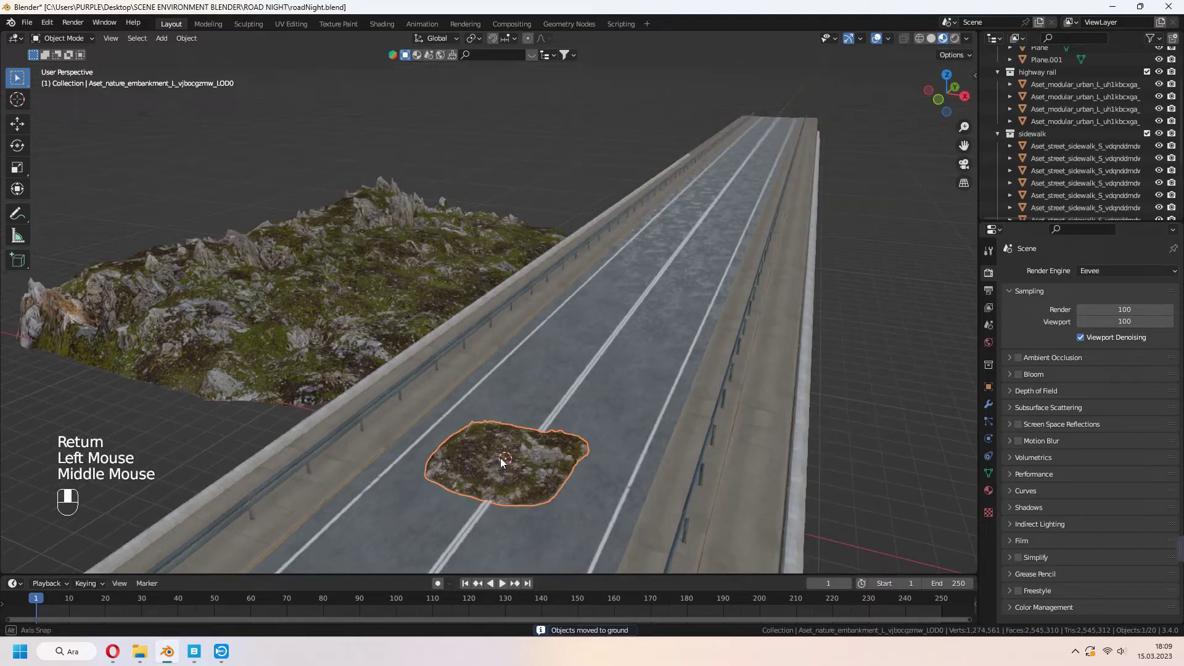
pyautogui.press('Tab')
pyautogui.press('Tab')
pyautogui.scroll(2, 506, 462)
pyautogui.keyDown('shift'); pyautogui.moveTo(631, 516); pyautogui.dragTo(629, 376, button='middle'); pyautogui.keyUp('shift')
pyautogui.press('s')
pyautogui.press('s')
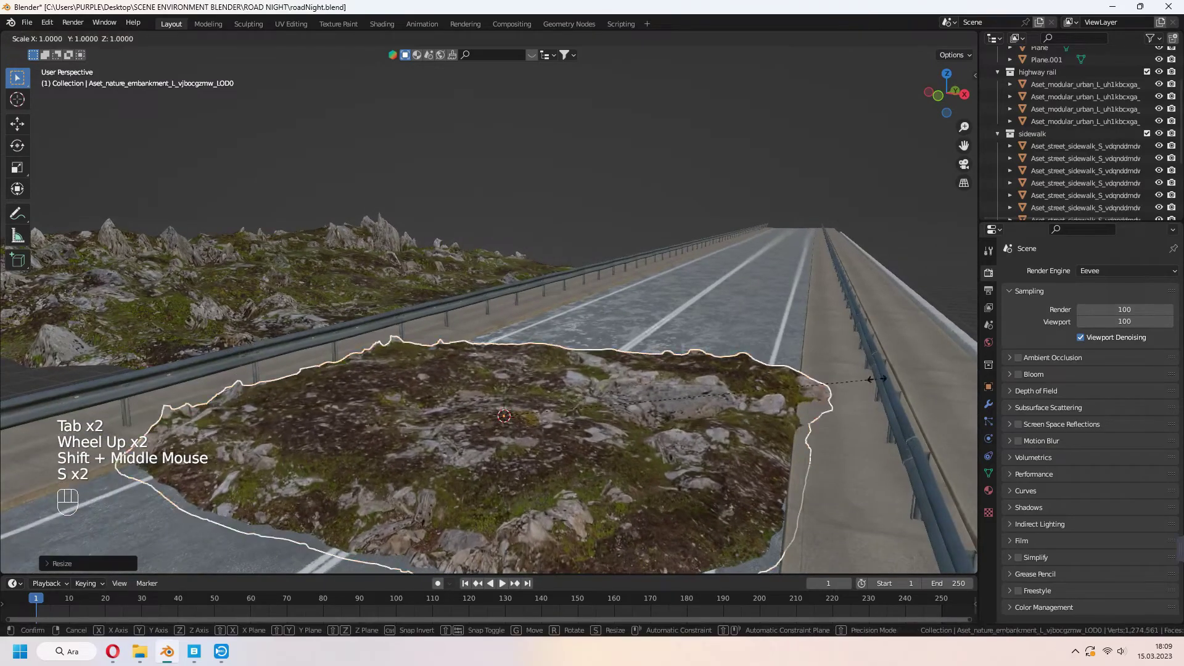
pyautogui.scroll(-2, 182, 394)
# - Move and rotate the terrain patch into place beside the road
pyautogui.press('KP_7')
pyautogui.scroll(-3, 587, 545)
pyautogui.press('g')
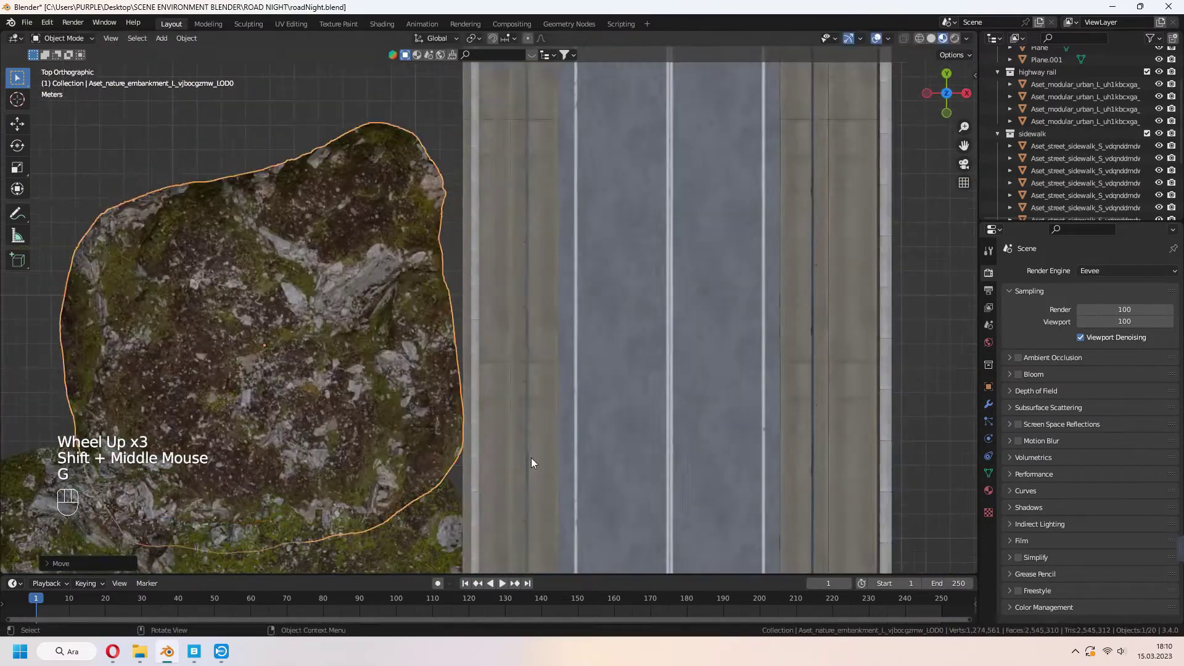
pyautogui.press('KP_0')
pyautogui.press('r')
pyautogui.click(557, 356)
# - Reposition and resize the patch, then open the Sketchfab sidebar
pyautogui.press('KP_7')
pyautogui.press('g')
pyautogui.press('KP_0')
pyautogui.press('s')
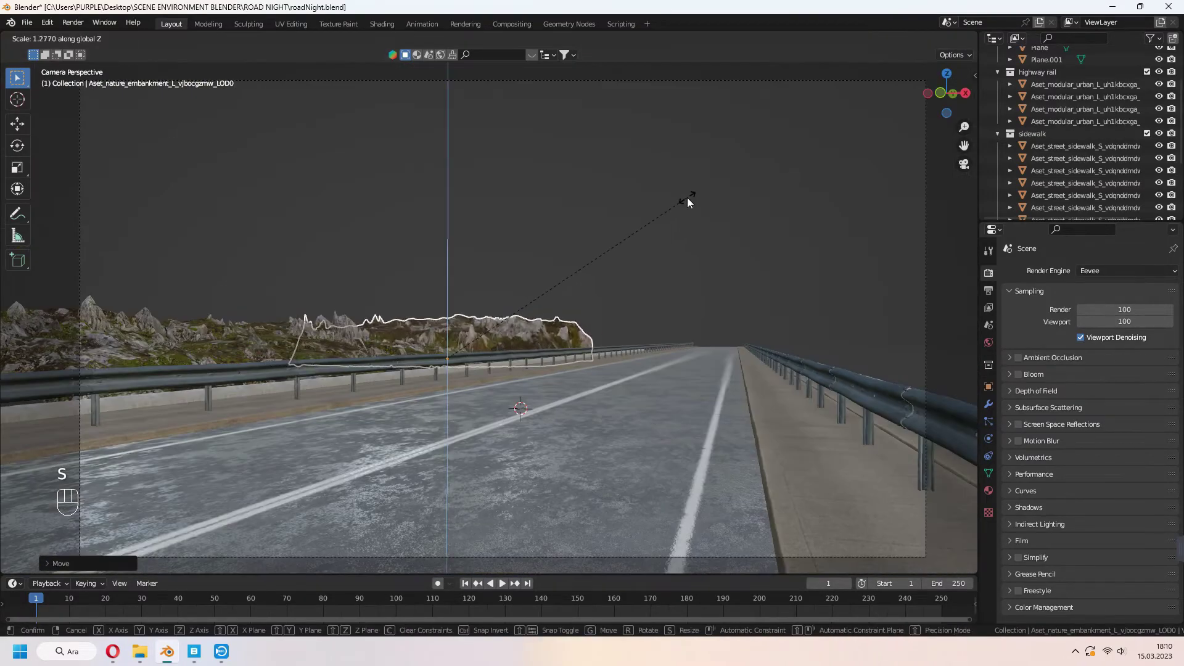
pyautogui.click(923, 88)
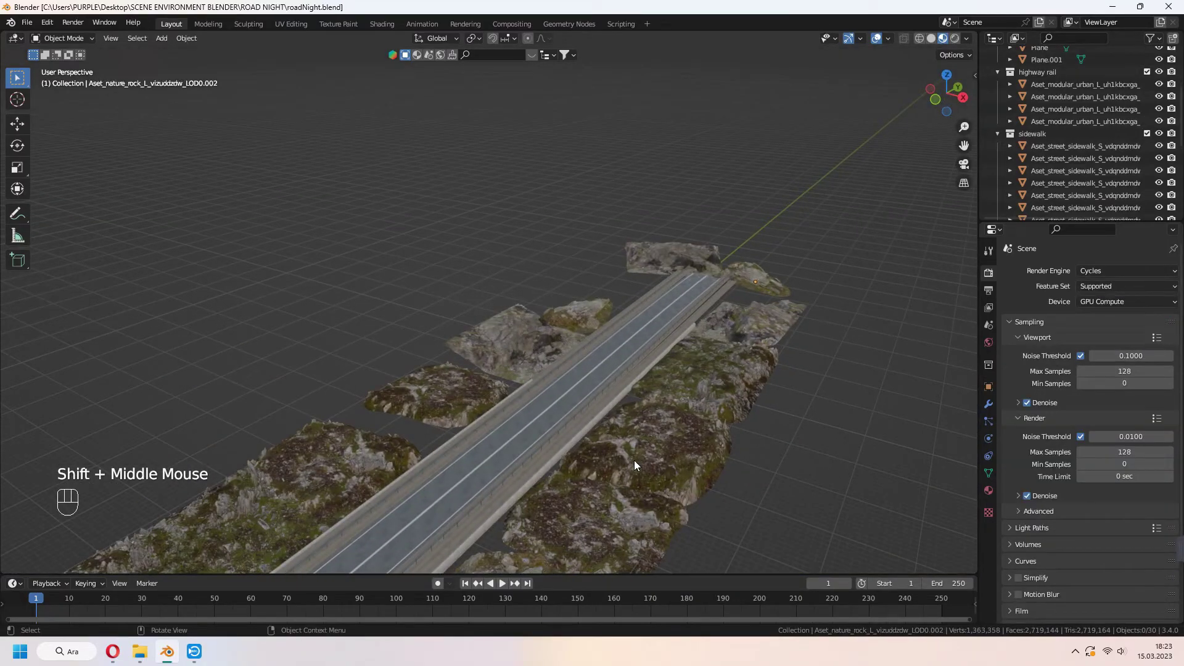
pyautogui.press('KP_0')
pyautogui.moveTo(572, 430); pyautogui.dragTo(671, 340, button='middle')
pyautogui.press('n')
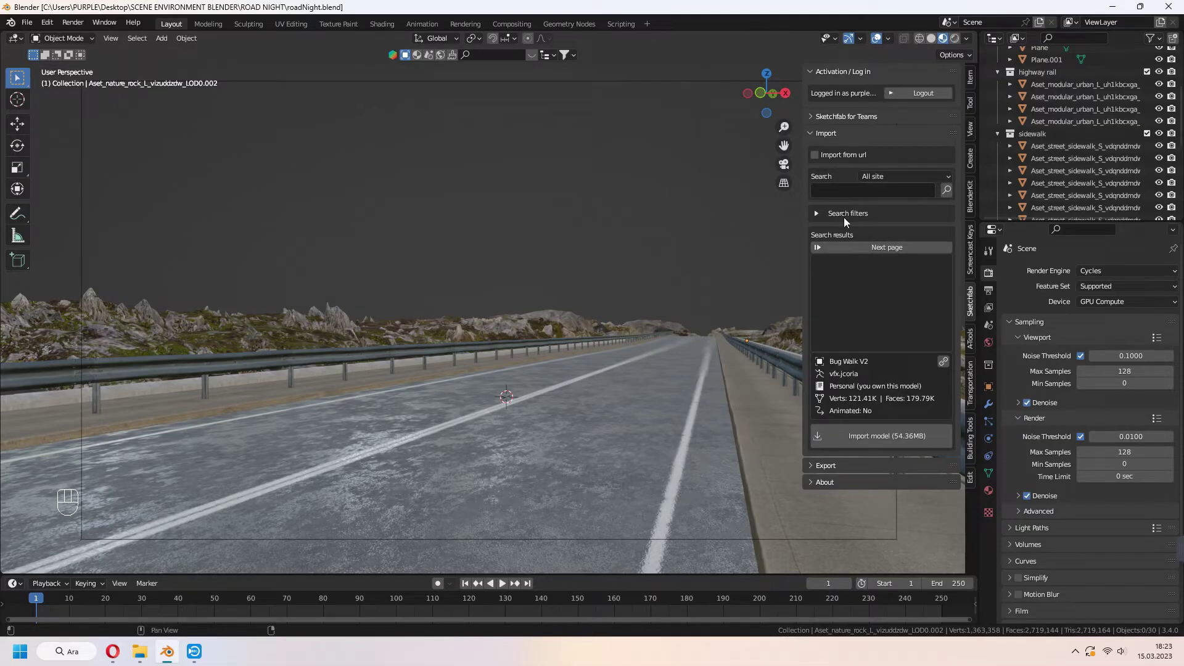
# - Search the Sketchfab library for 'street lamp'
pyautogui.click(848, 191)
pyautogui.write('street lamp')
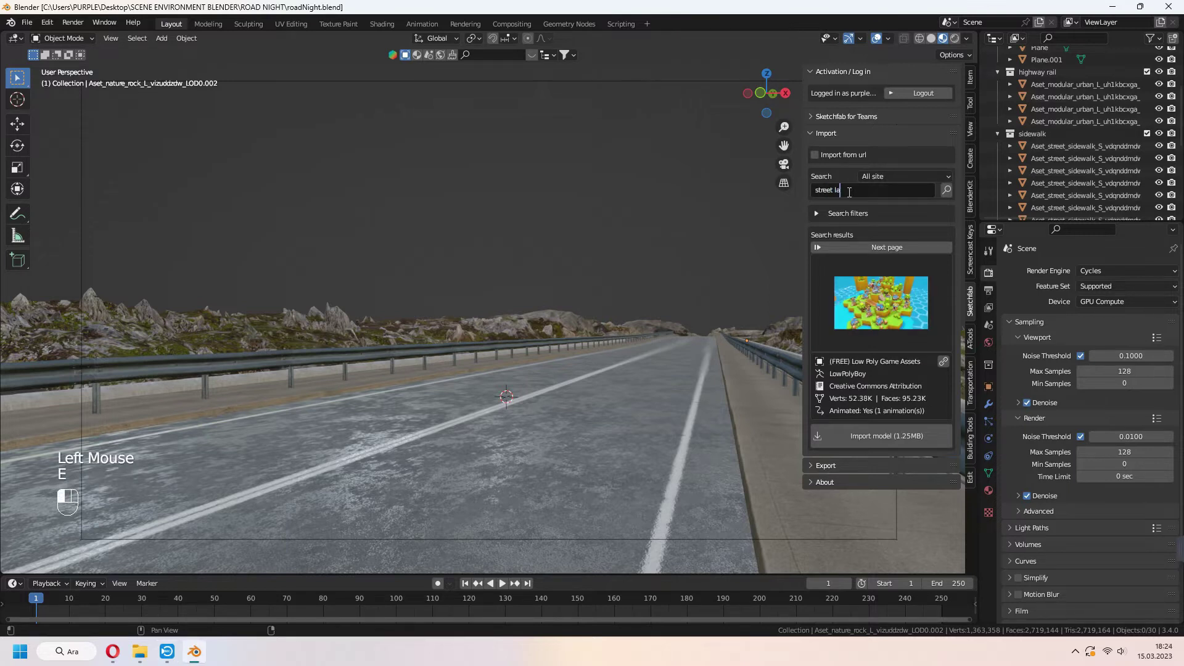
pyautogui.press('Return')
# - Select the low-poly Street Lamp model and preview its web page
pyautogui.click(880, 290)
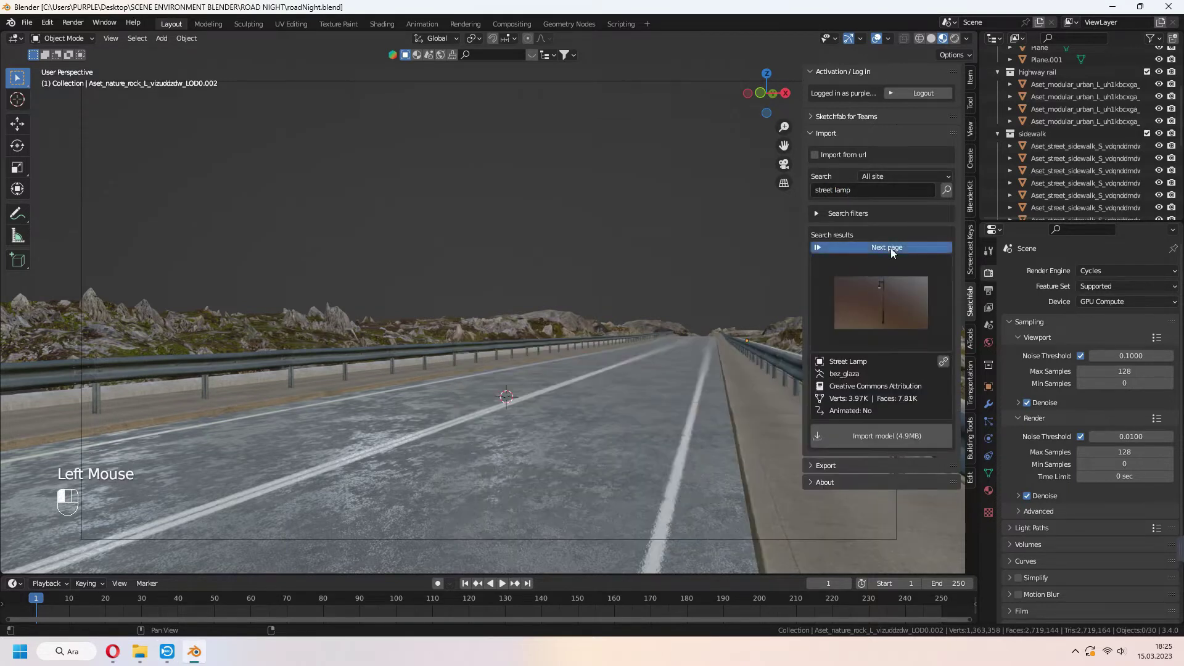
pyautogui.click(882, 297)
pyautogui.click(594, 535)
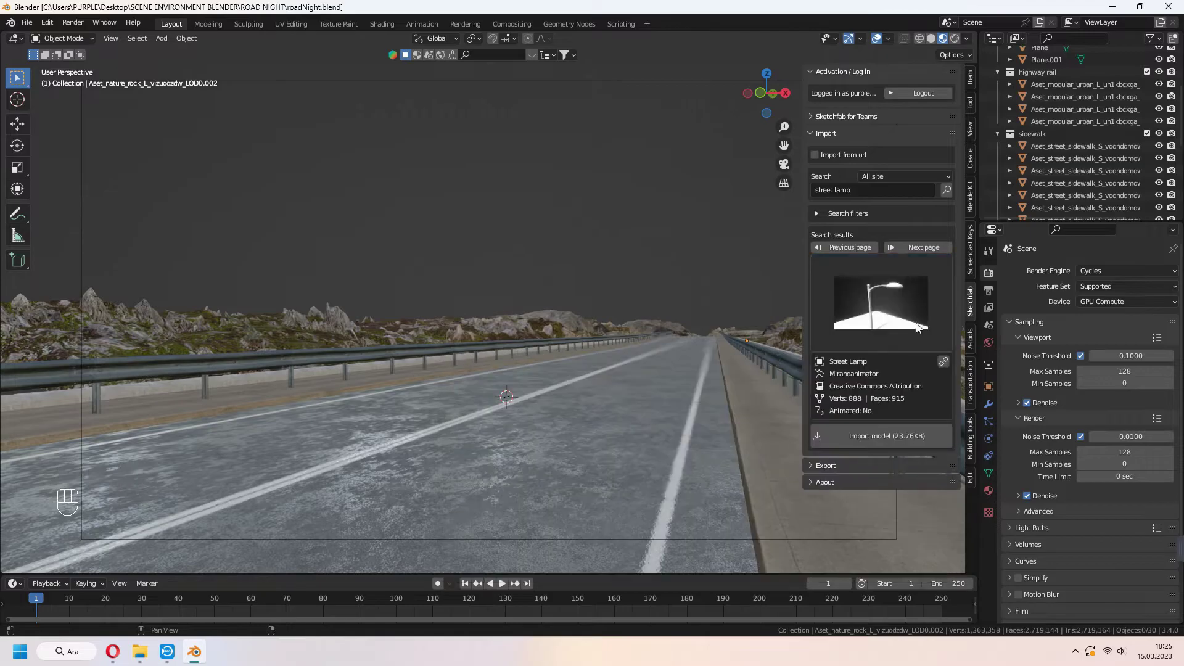
pyautogui.click(943, 363)
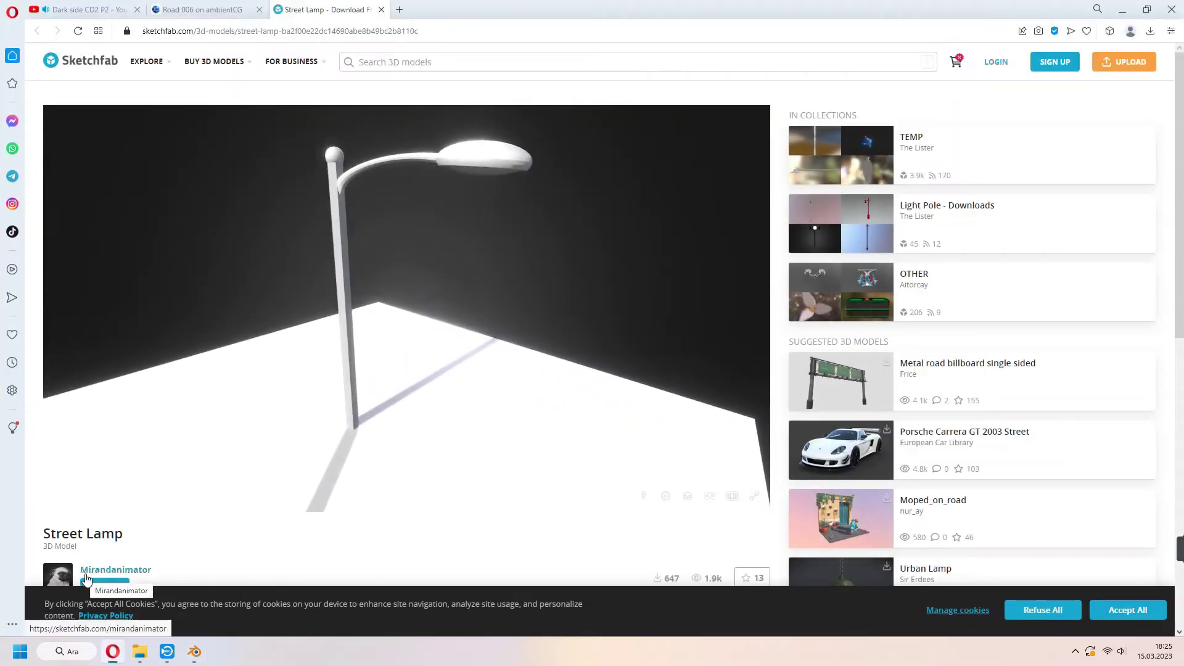
pyautogui.scroll(-1, 191, 515)
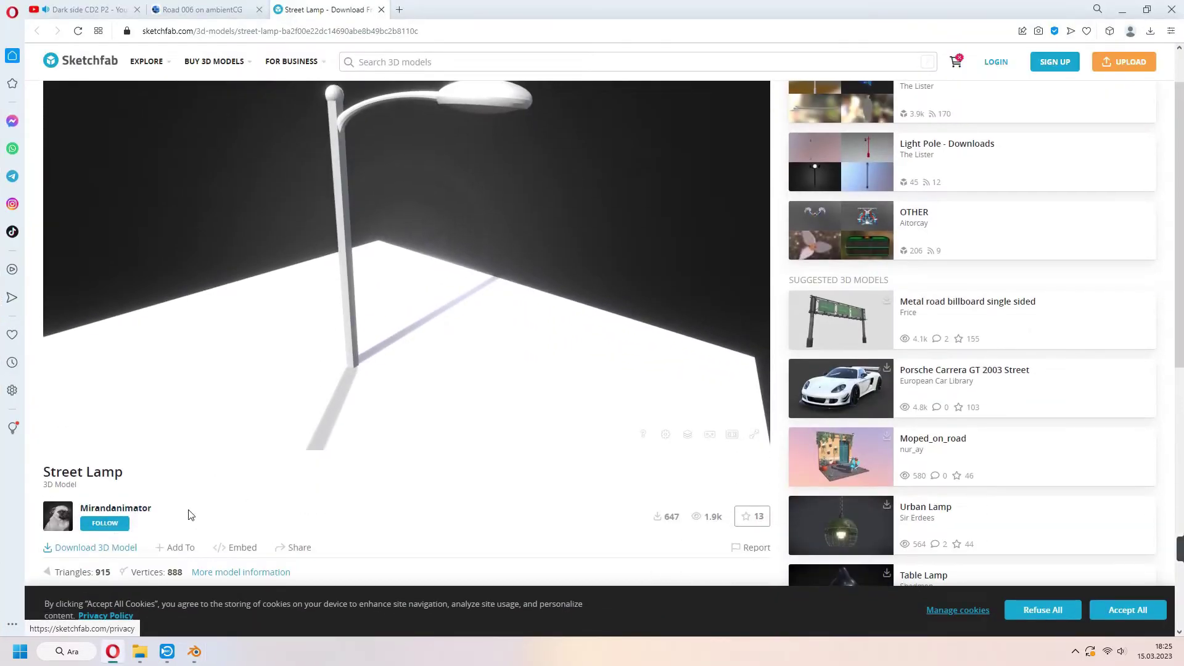
pyautogui.scroll(1, 199, 520)
# - Move the imported lamp into a new 'street lamp' collection
pyautogui.hotkey('alt', 'Tab')
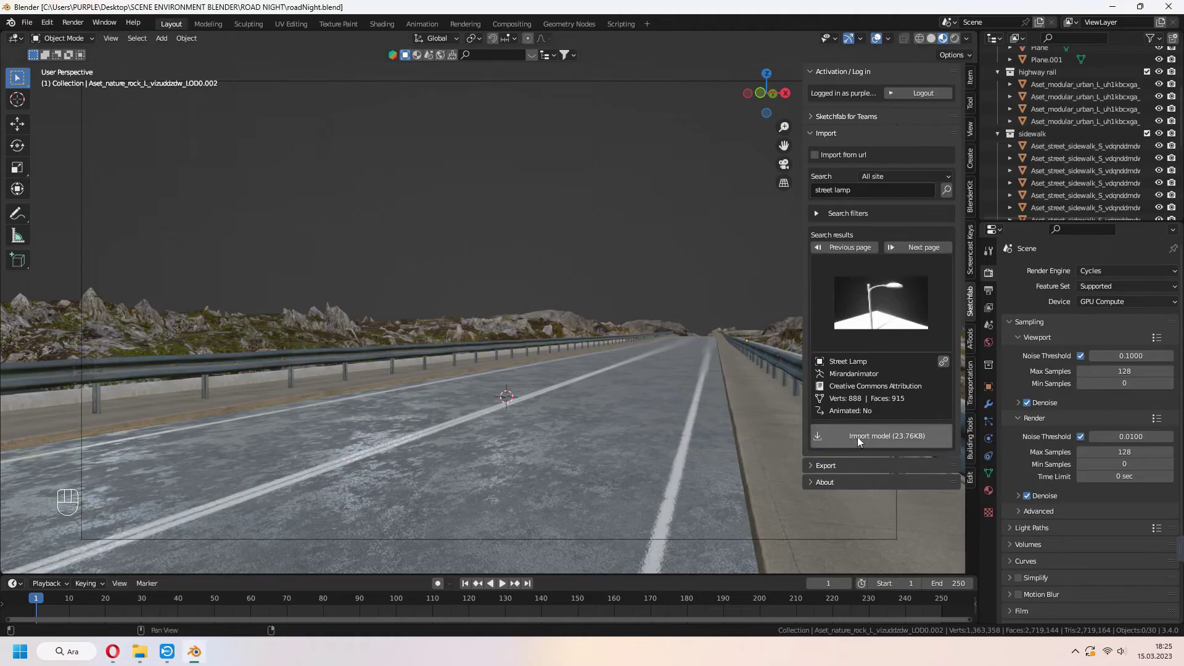
pyautogui.press('n')
pyautogui.moveTo(564, 385); pyautogui.dragTo(557, 383, button='middle')
pyautogui.press('KP_Decimal')
pyautogui.press('m')
pyautogui.click(557, 383)
pyautogui.write('street lamp')
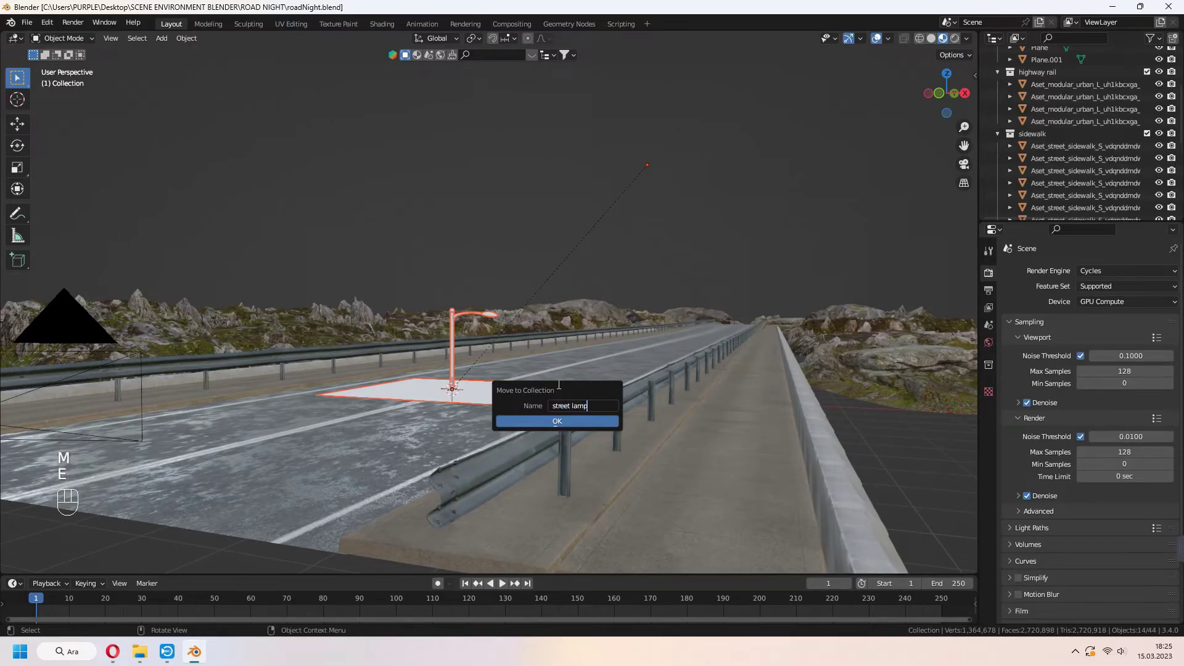
pyautogui.press('Return')
pyautogui.scroll(-2, 1109, 180)
pyautogui.scroll(-4, 1109, 180)
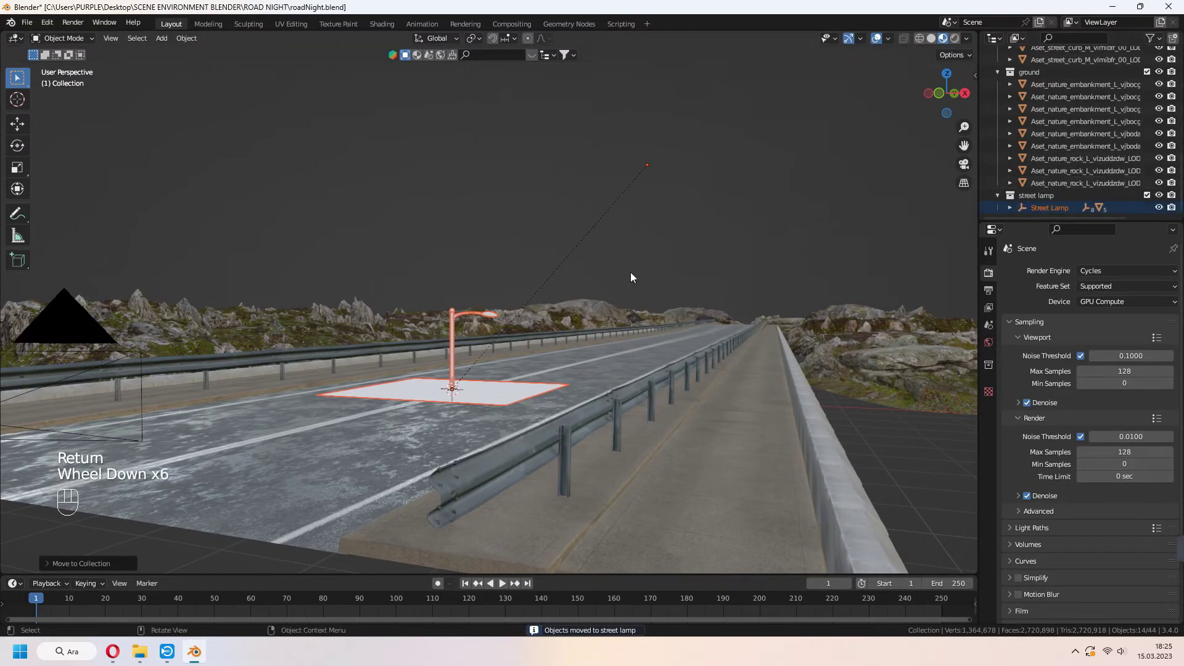
# - Clear the lamp parts' parenting while keeping their transformations
pyautogui.hotkey('alt', 'p')
pyautogui.click(555, 315)
pyautogui.scroll(-1, 1047, 151)
pyautogui.scroll(-2, 1047, 150)
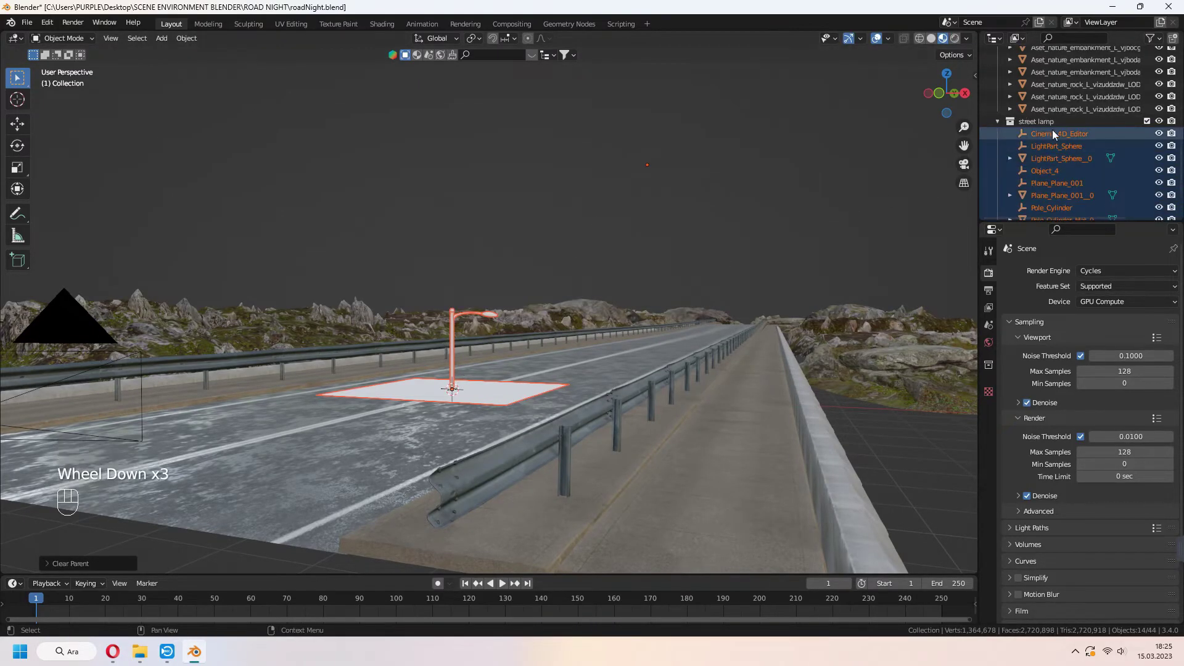
# - Delete the white base plane and the other unneeded lamp parts
pyautogui.click(1059, 133)
pyautogui.click(506, 386)
pyautogui.press('x')
pyautogui.click(1061, 171)
pyautogui.keyDown('shift'); pyautogui.click(1055, 194); pyautogui.keyUp('shift')
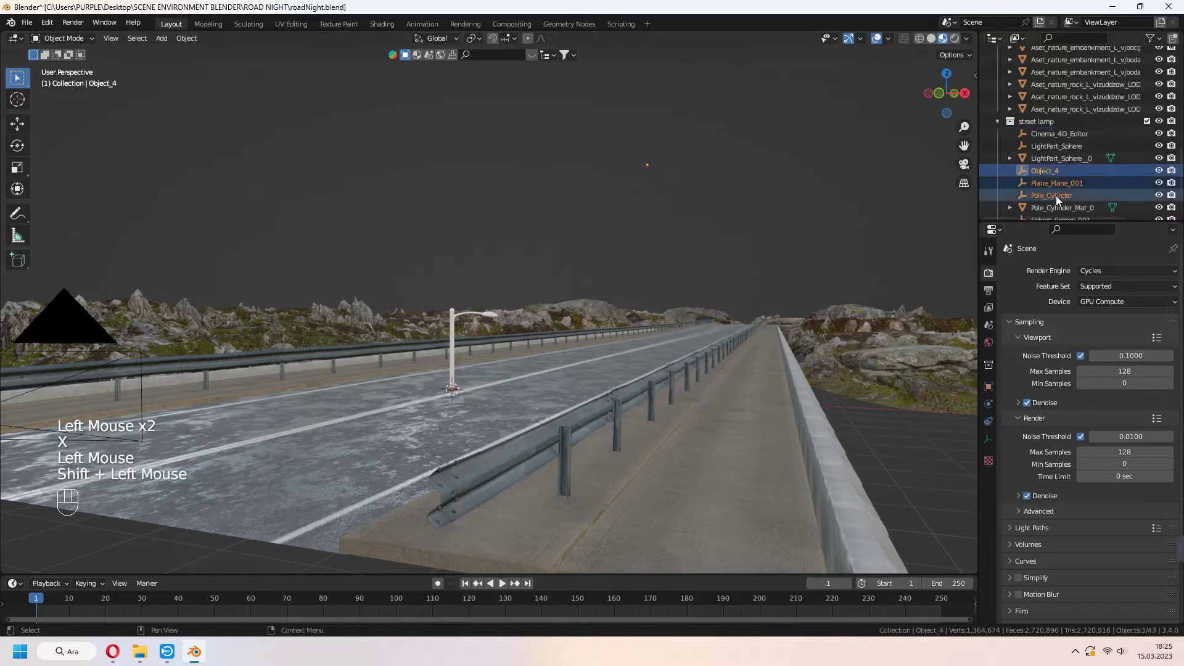
pyautogui.press('Delete')
pyautogui.click(1048, 145)
pyautogui.press('Delete')
pyautogui.click(1045, 135)
pyautogui.press('Delete')
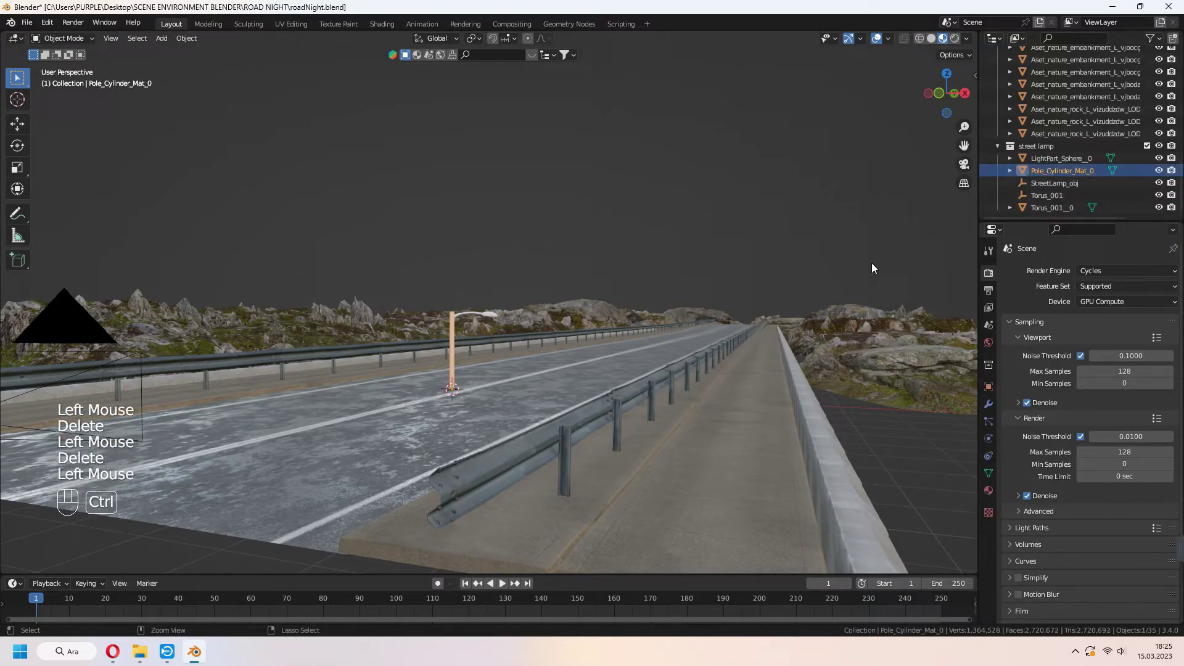
pyautogui.hotkey('ctrl', 'z')
pyautogui.hotkey('ctrl', 'z')
pyautogui.click(1058, 195)
pyautogui.press('Delete')
pyautogui.scroll(4, 487, 370)
# - Join the lamp pole and head into one object
pyautogui.click(1055, 158)
pyautogui.keyDown('shift'); pyautogui.click(1056, 170); pyautogui.keyUp('shift')
pyautogui.hotkey('ctrl', 'j')
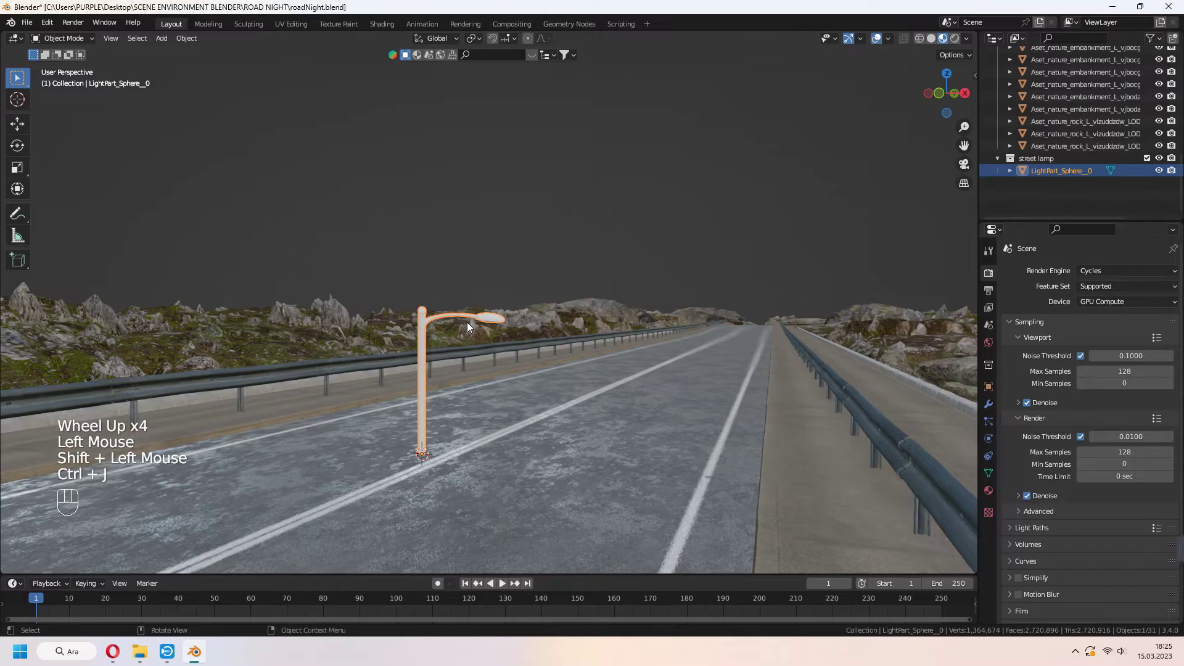
pyautogui.click(431, 361)
pyautogui.press('KP_Decimal')
pyautogui.moveTo(424, 362); pyautogui.dragTo(432, 360, button='middle')
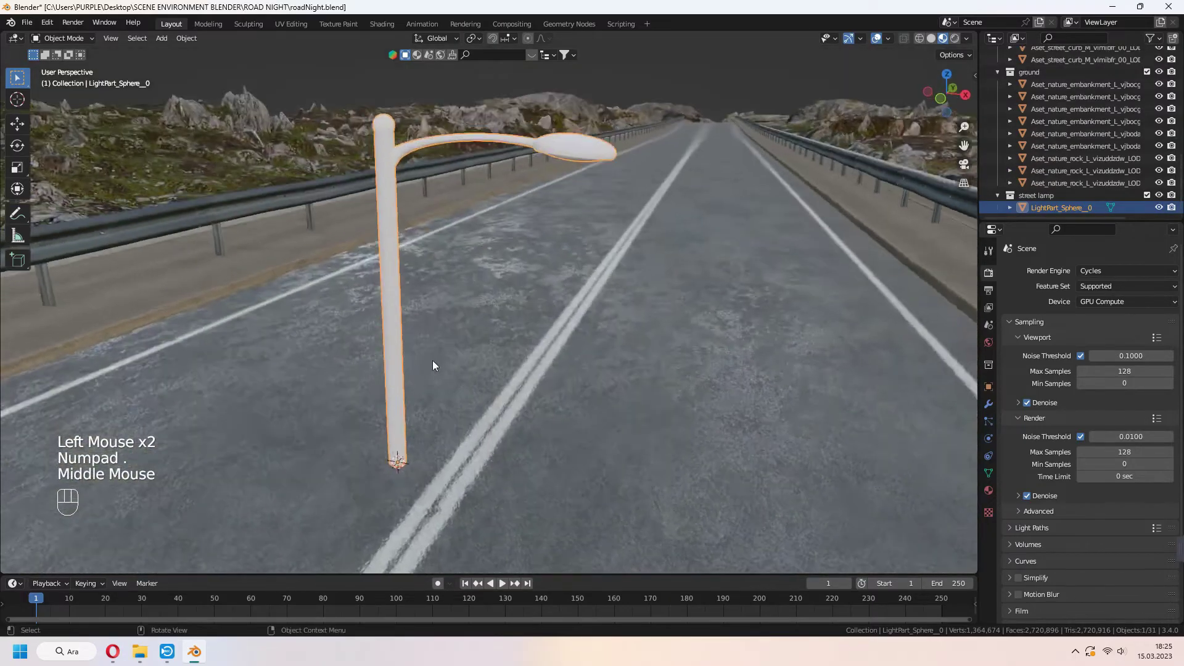
# - Scale up the street lamp to suit the road
pyautogui.scroll(-4, 554, 234)
pyautogui.press('s')
pyautogui.press('s')
pyautogui.press('KP_0')
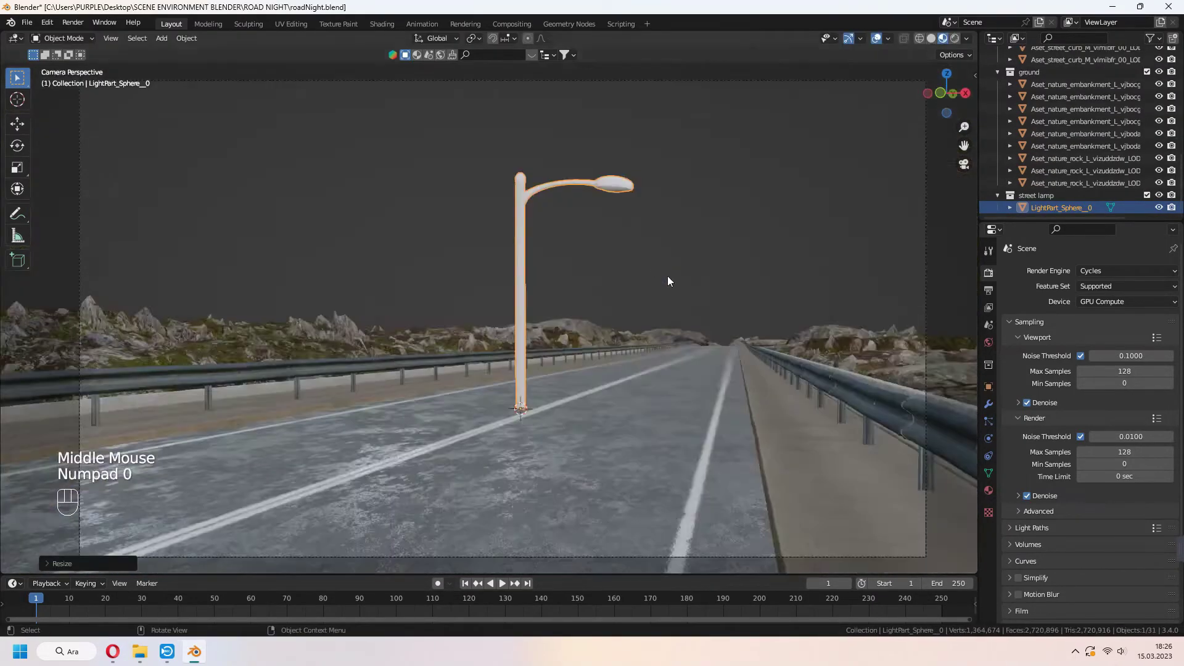
pyautogui.moveTo(667, 276); pyautogui.dragTo(672, 308, button='middle')
pyautogui.scroll(-2, 672, 308)
pyautogui.keyDown('shift'); pyautogui.moveTo(672, 308); pyautogui.dragTo(683, 385, button='middle'); pyautogui.keyUp('shift')
pyautogui.press('KP_0')
pyautogui.press('KP_5')
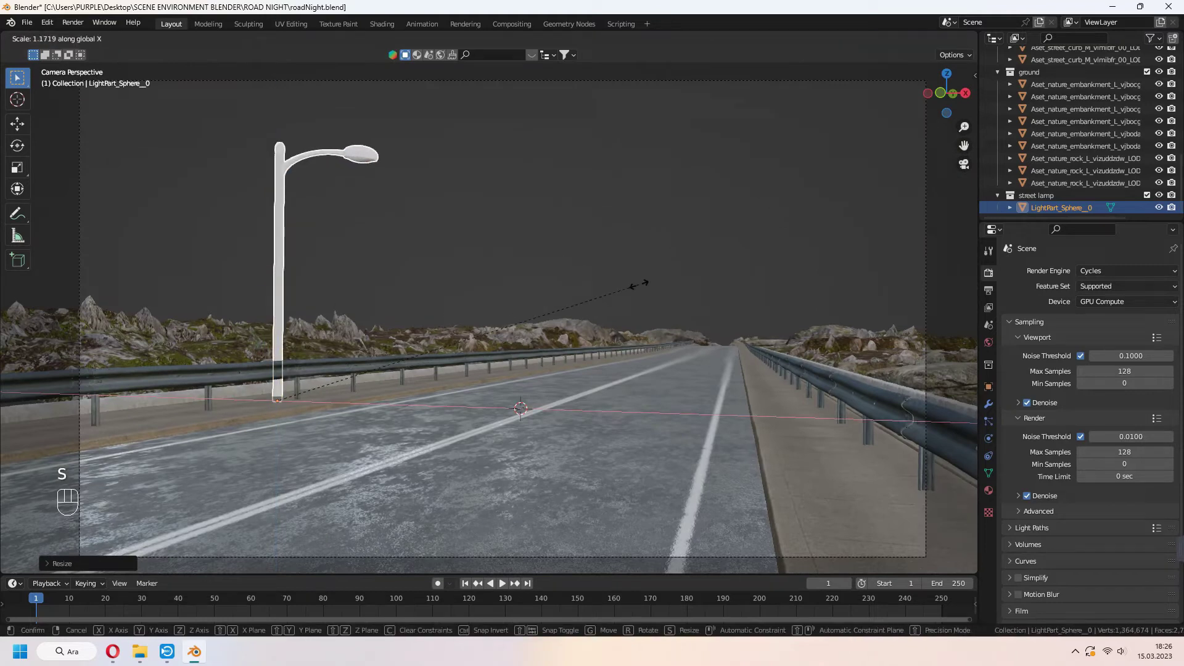
pyautogui.scroll(-2, 634, 291)
pyautogui.moveTo(634, 291); pyautogui.dragTo(740, 309, button='middle')
# - Give the lamp the 'black' material with a black base colour
pyautogui.click(988, 490)
pyautogui.click(1173, 282)
pyautogui.click(1173, 282)
pyautogui.click(1012, 323)
pyautogui.click(1074, 318)
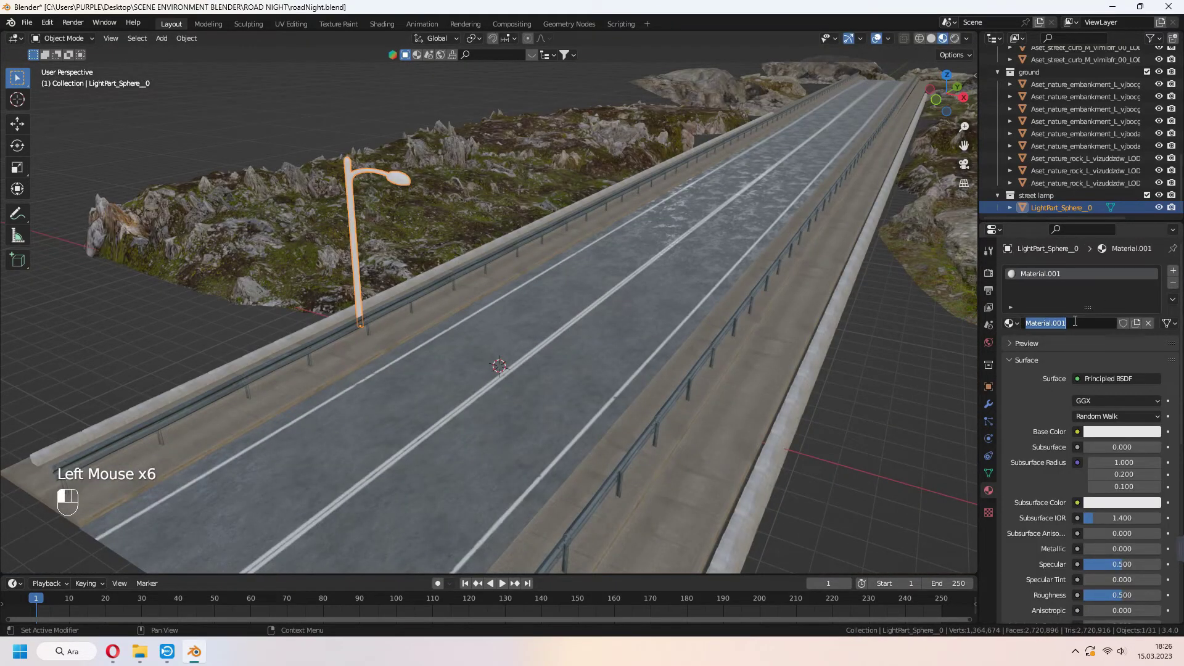
pyautogui.click(1121, 432)
pyautogui.moveTo(1152, 259); pyautogui.dragTo(1153, 345)
pyautogui.keyDown('shift'); pyautogui.moveTo(524, 296); pyautogui.dragTo(580, 305, button='middle'); pyautogui.keyUp('shift')
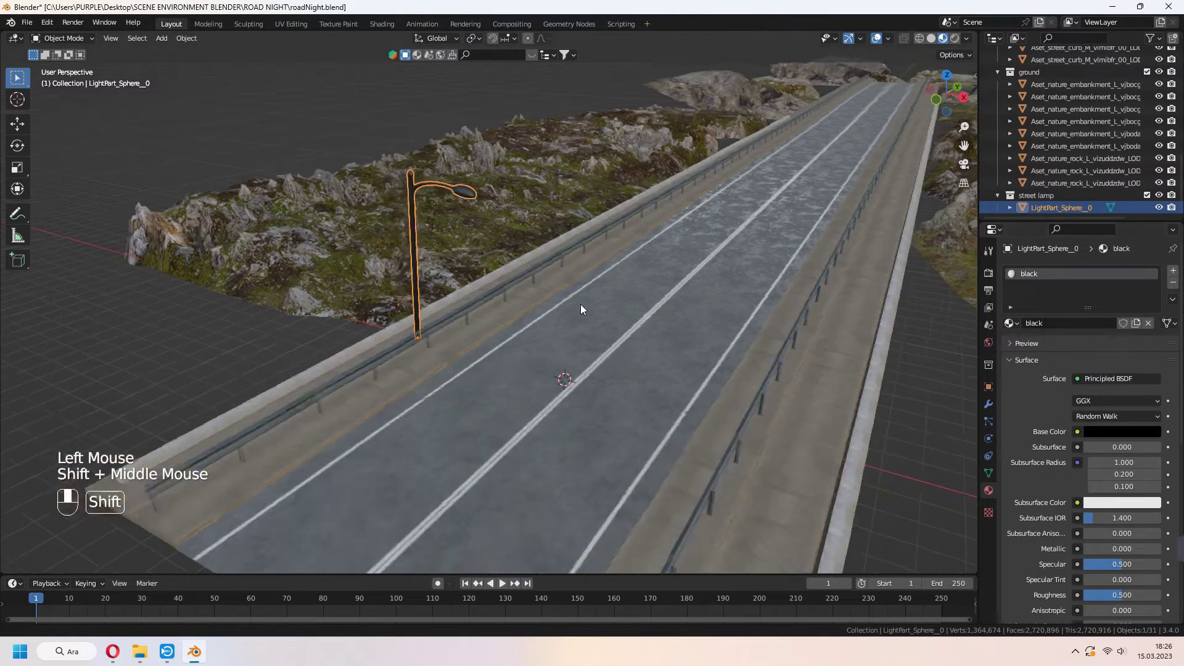
pyautogui.scroll(4, 517, 191)
pyautogui.press('KP_Decimal')
pyautogui.scroll(1, 517, 195)
pyautogui.scroll(-2, 1014, 483)
# - Set Metallic 0.984 and Roughness 0.303, then add a second material 'light'
pyautogui.moveTo(1103, 500); pyautogui.dragTo(1140, 499)
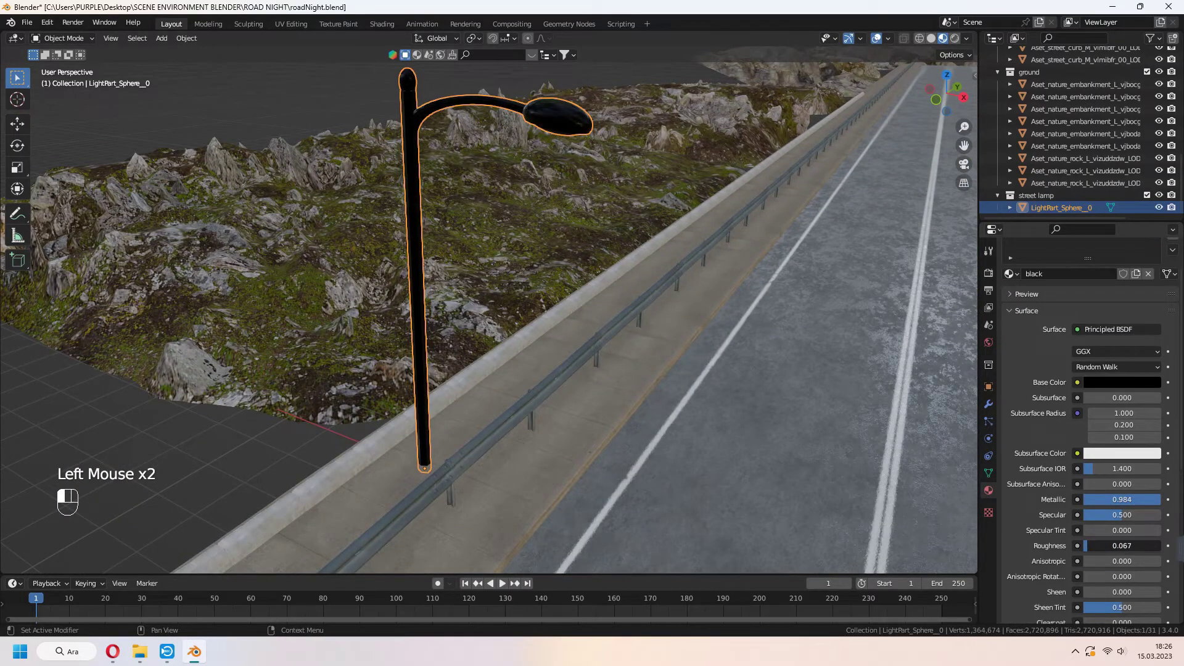
pyautogui.moveTo(654, 376); pyautogui.dragTo(684, 349, button='middle')
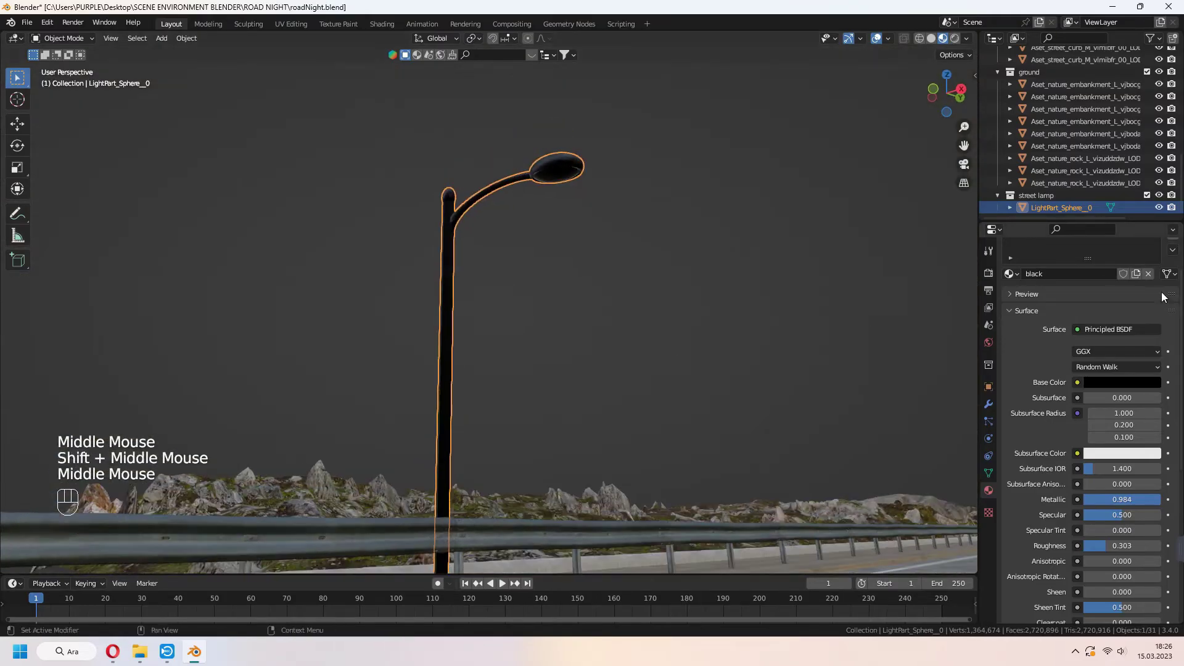
pyautogui.scroll(2, 1172, 276)
pyautogui.click(1172, 272)
pyautogui.click(1106, 342)
pyautogui.write('light')
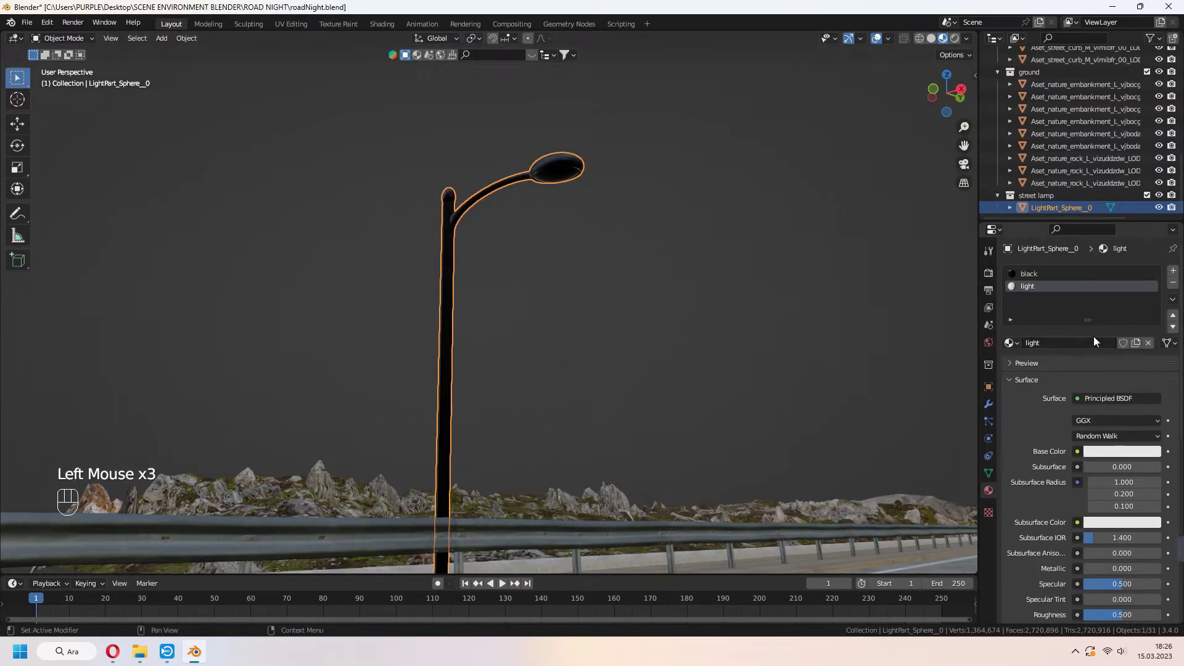
# - Select and grow the faces on the underside of the lamp head
pyautogui.click(1010, 342)
pyautogui.click(583, 320)
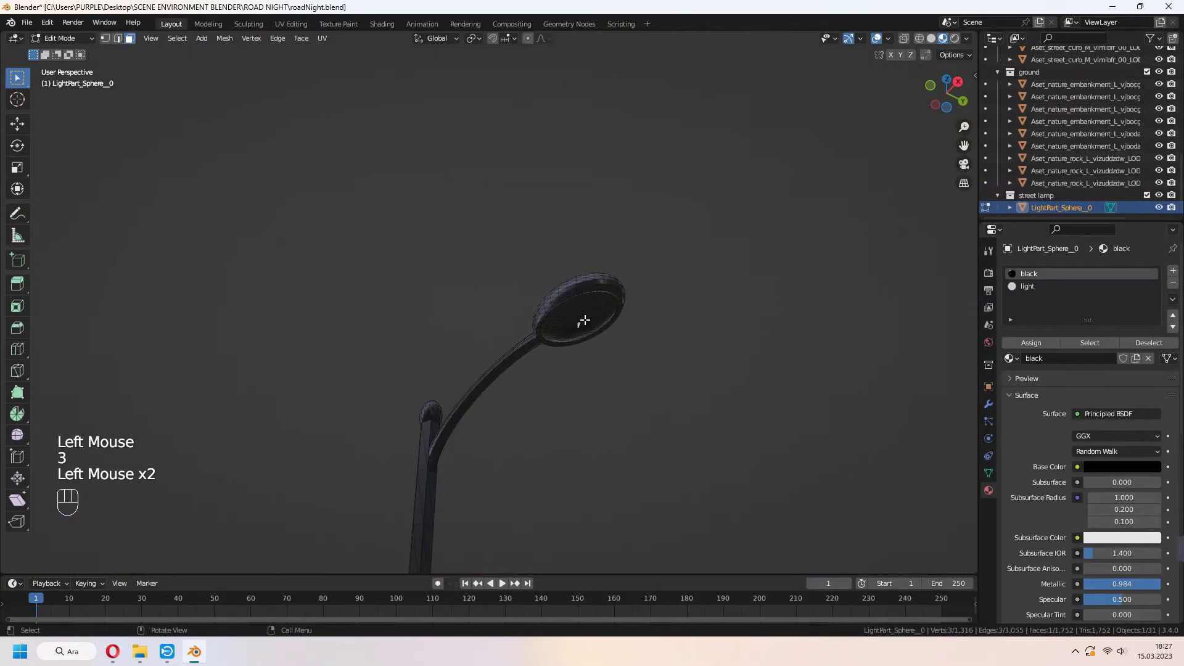
pyautogui.press('KP_Decimal')
pyautogui.scroll(-2, 585, 299)
pyautogui.scroll(-3, 474, 322)
pyautogui.click(496, 342)
pyautogui.press('ctrl+KP_Add')
pyautogui.press('ctrl+KP_Add')
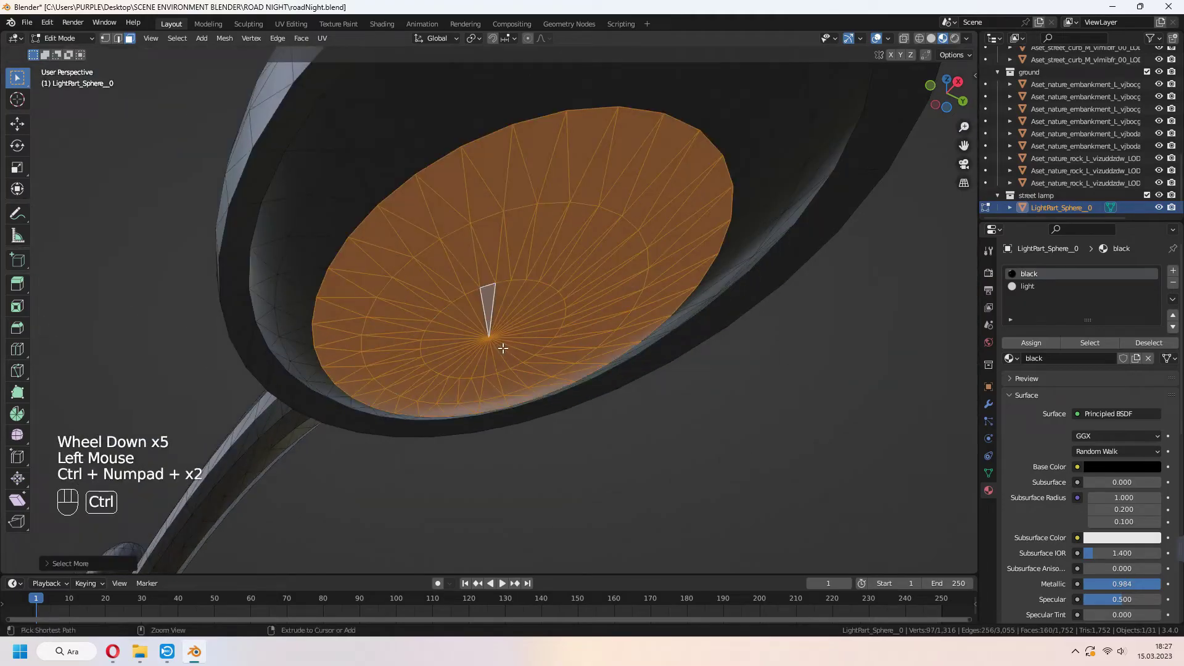
pyautogui.press('ctrl+KP_Add')
pyautogui.press('ctrl+KP_Add')
# - Assign the 'light' material to those faces as orange Emission, strength 5
pyautogui.click(1027, 286)
pyautogui.click(1031, 343)
pyautogui.scroll(-2, 483, 366)
pyautogui.press('Tab')
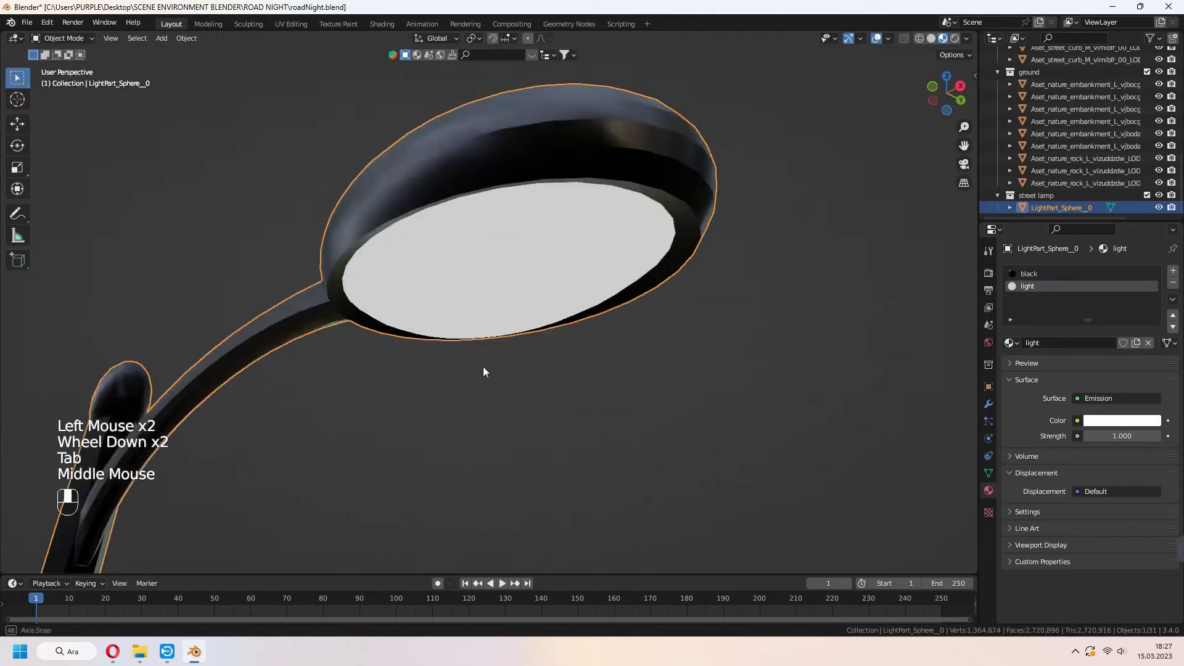
pyautogui.scroll(-3, 493, 385)
pyautogui.keyDown('shift'); pyautogui.moveTo(494, 385); pyautogui.dragTo(493, 327, button='middle'); pyautogui.keyUp('shift')
pyautogui.click(1103, 421)
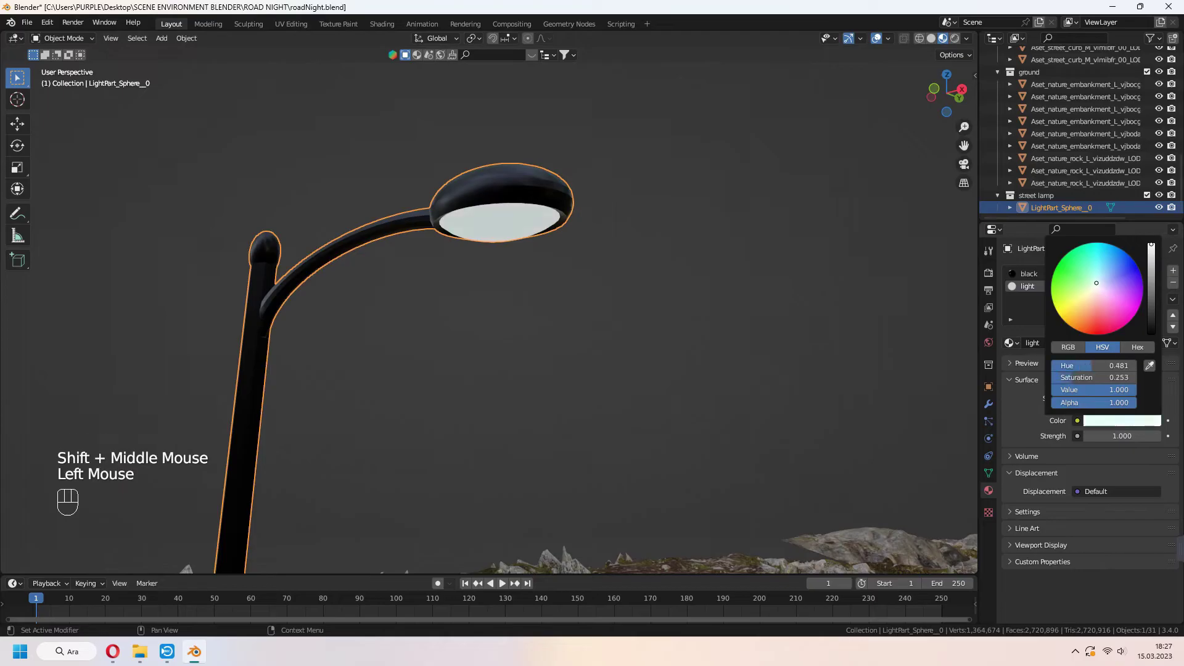
pyautogui.scroll(-2, 674, 435)
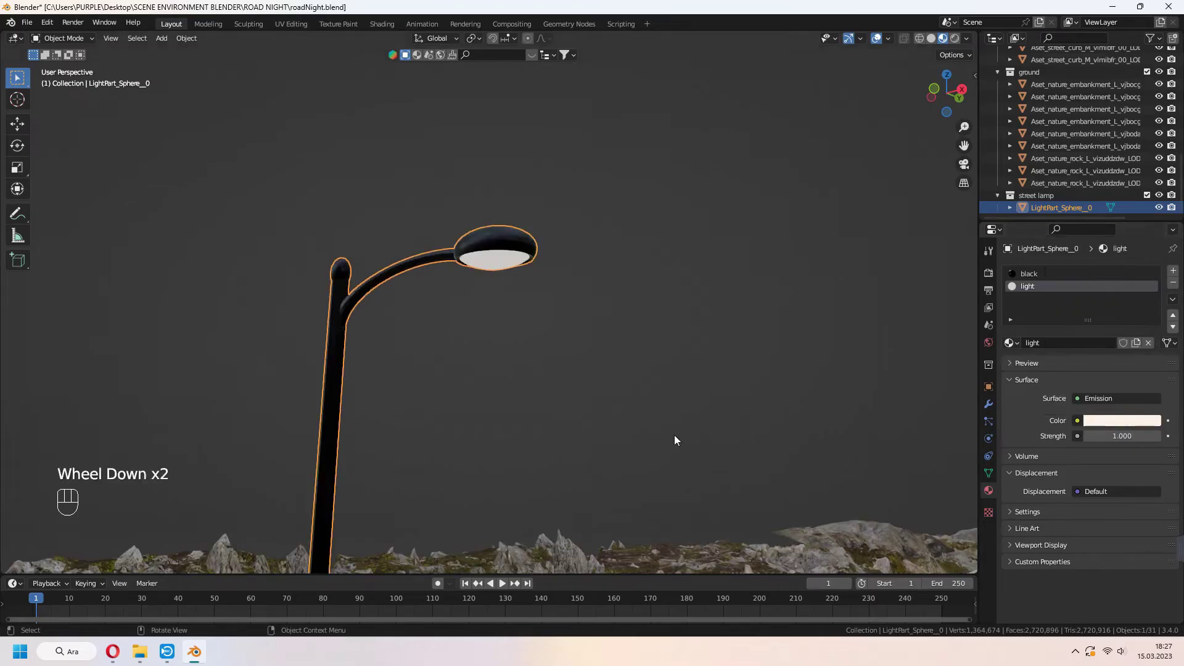
pyautogui.click(941, 439)
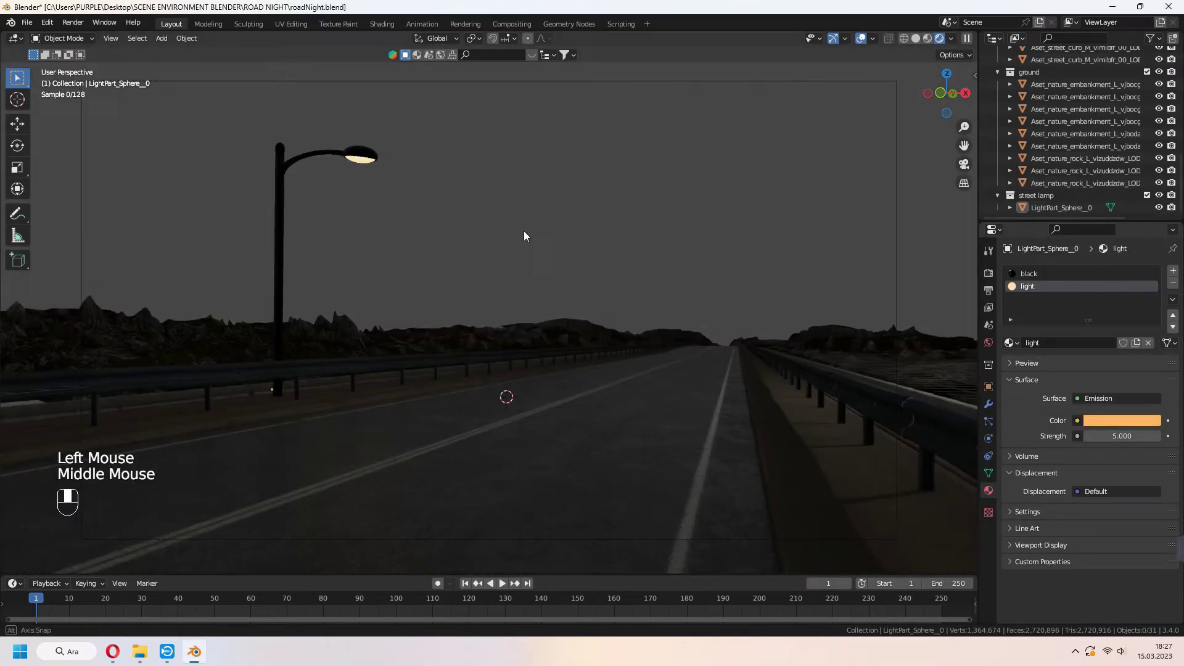
# - Add an Array modifier to the lamp with X offset 0 and Y offset 25
pyautogui.moveTo(524, 231); pyautogui.dragTo(409, 357, button='middle')
pyautogui.click(988, 404)
pyautogui.click(1089, 271)
pyautogui.click(983, 306)
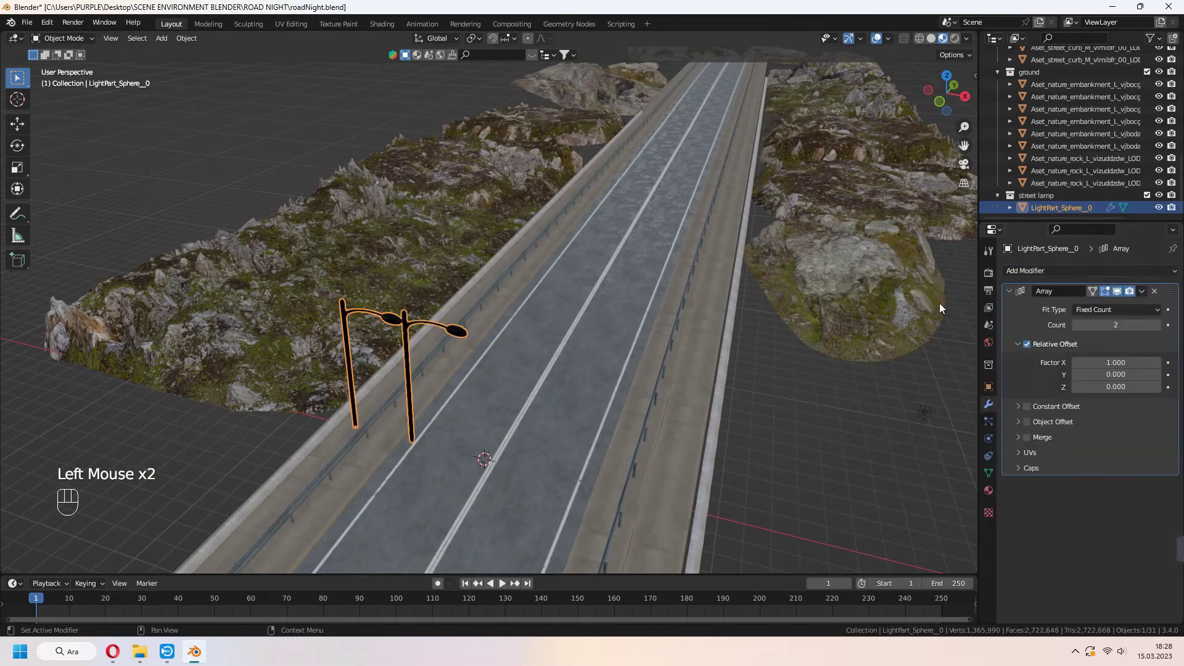
pyautogui.click(1114, 363)
pyautogui.write('0')
pyautogui.press('Return')
pyautogui.moveTo(1110, 374)
pyautogui.mouseDown()
pyautogui.moveTo(1147, 374)
pyautogui.moveTo(1111, 375)
pyautogui.mouseUp()
pyautogui.write('25')
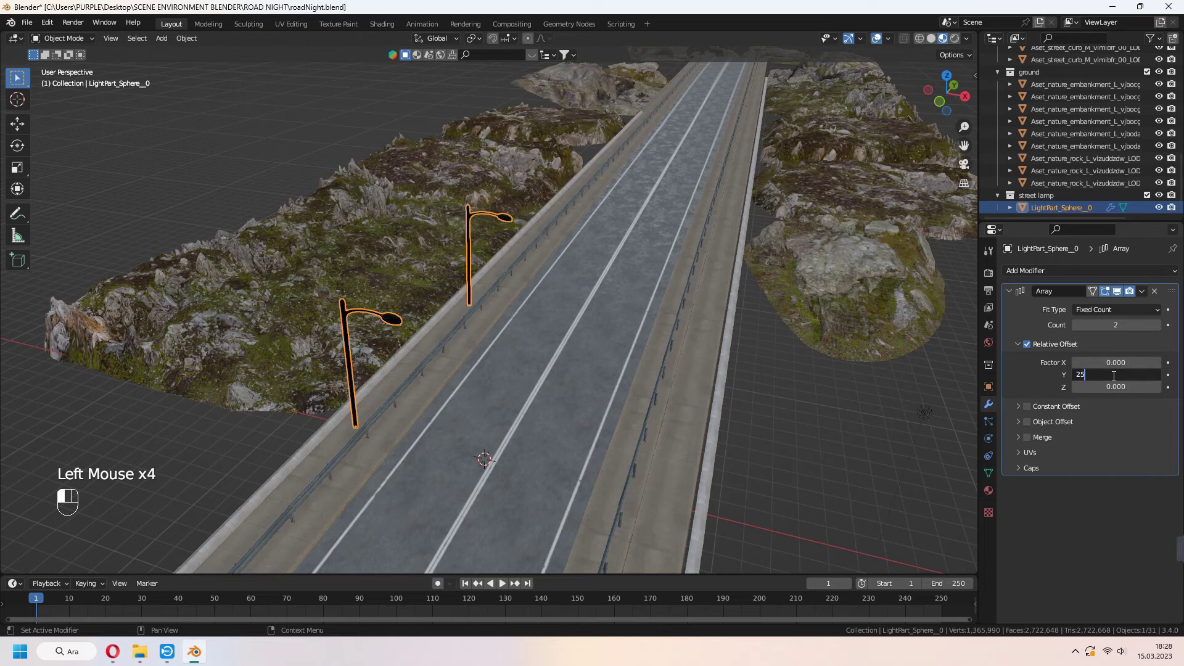
pyautogui.press('Return')
# - Raise the lamp copies to 5 and set their Y spacing to 40
pyautogui.press('KP_0')
pyautogui.write('30')
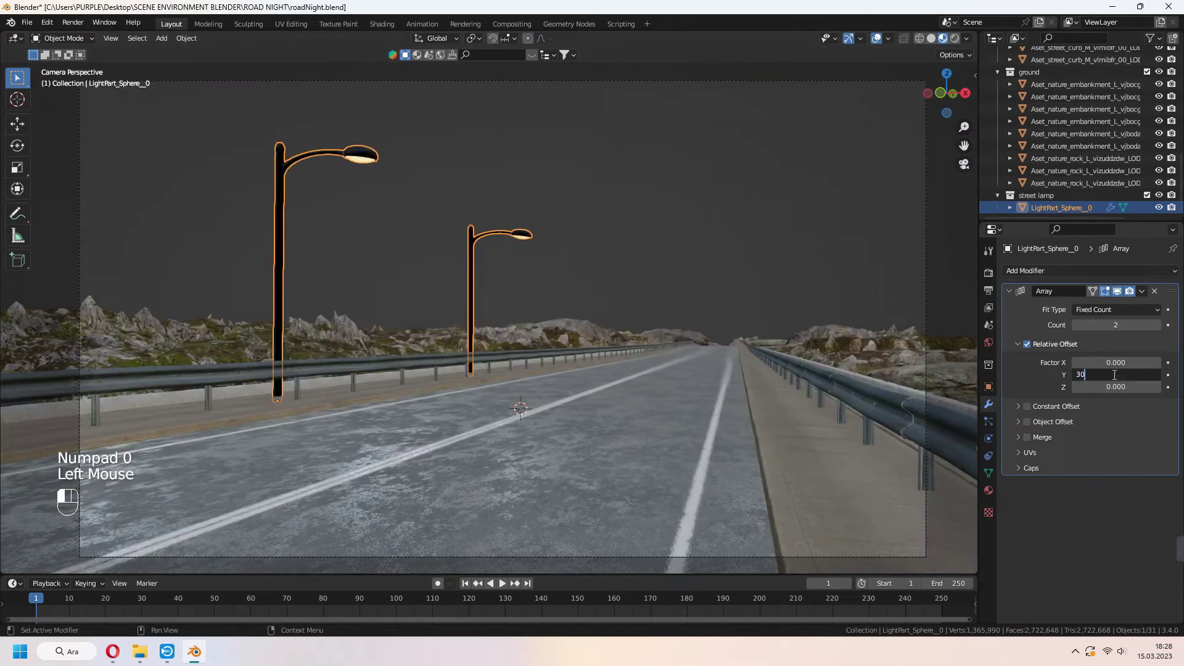
pyautogui.moveTo(1112, 374); pyautogui.dragTo(1130, 374)
pyautogui.click(1157, 325)
# - View the lamp rows through the scene camera and save the file
pyautogui.click(1157, 325)
pyautogui.doubleClick(1116, 374)
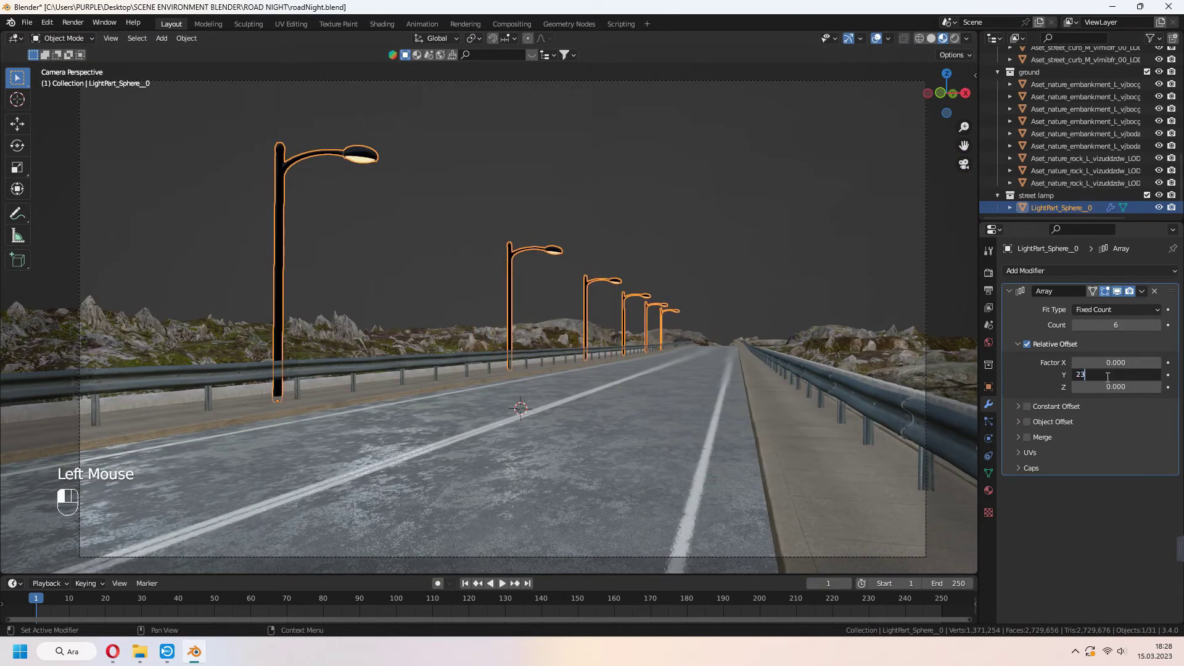
pyautogui.press('BackSpace')
pyautogui.write('40')
pyautogui.press('Return')
pyautogui.click(801, 280)
pyautogui.click(1157, 325)
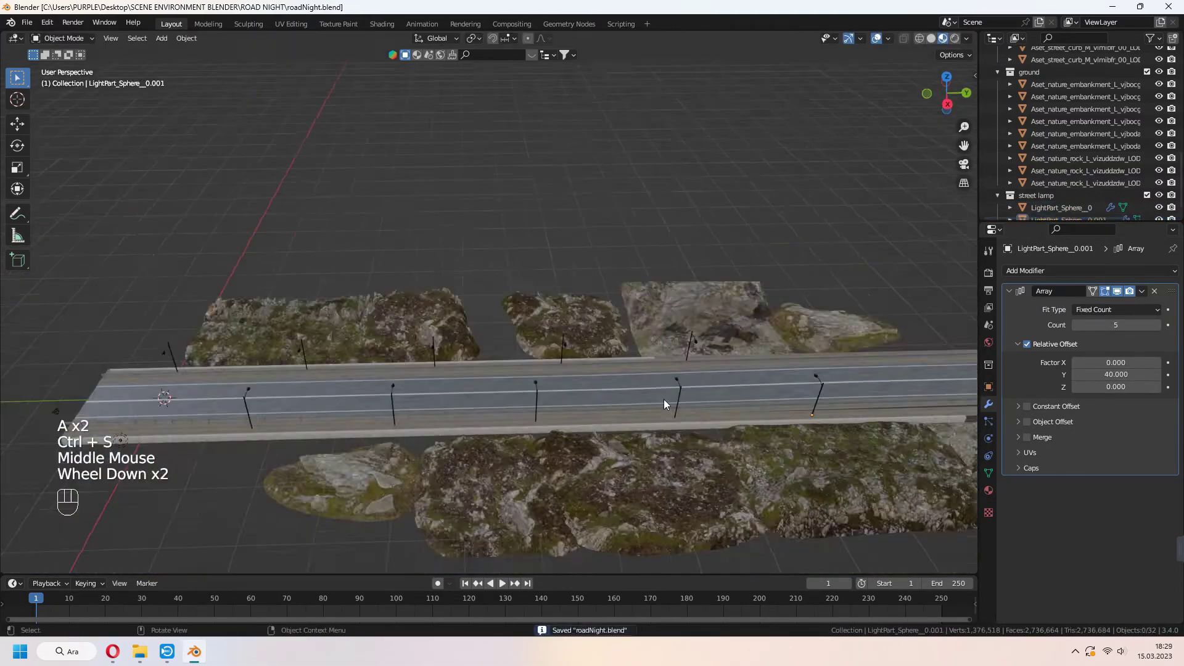
pyautogui.press('a')
pyautogui.press('a')
pyautogui.press('KP_0')
pyautogui.click(764, 278)
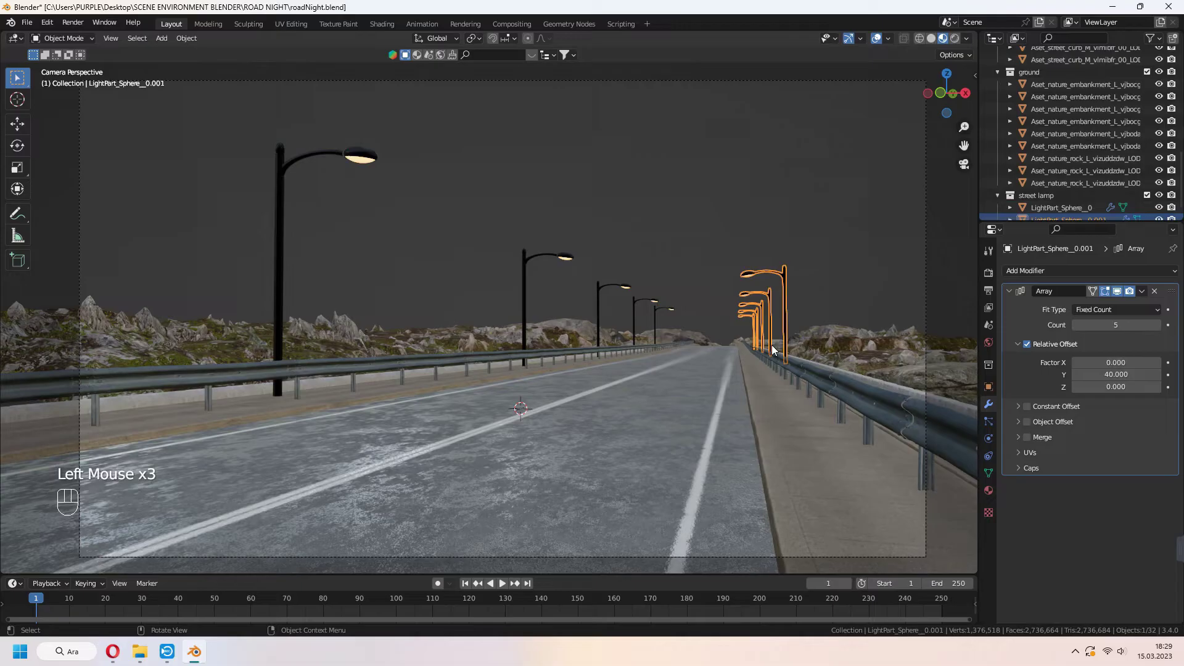
pyautogui.hotkey('ctrl', 's')
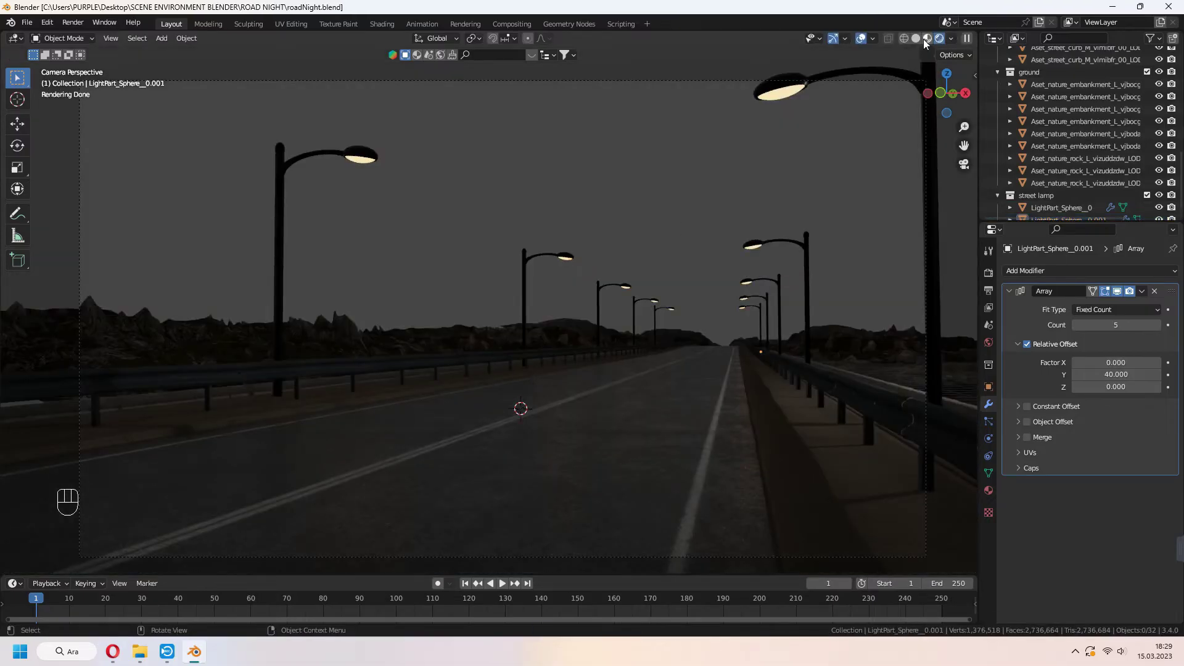
# - Back in material preview, add an area light and raise it to about 6.3 m
pyautogui.click(926, 38)
pyautogui.moveTo(728, 259)
pyautogui.mouseDown(button='middle')
pyautogui.moveTo(662, 309)
pyautogui.moveTo(486, 329)
pyautogui.mouseUp(button='middle')
pyautogui.scroll(2, 662, 309)
pyautogui.hotkey('shift', 'a')
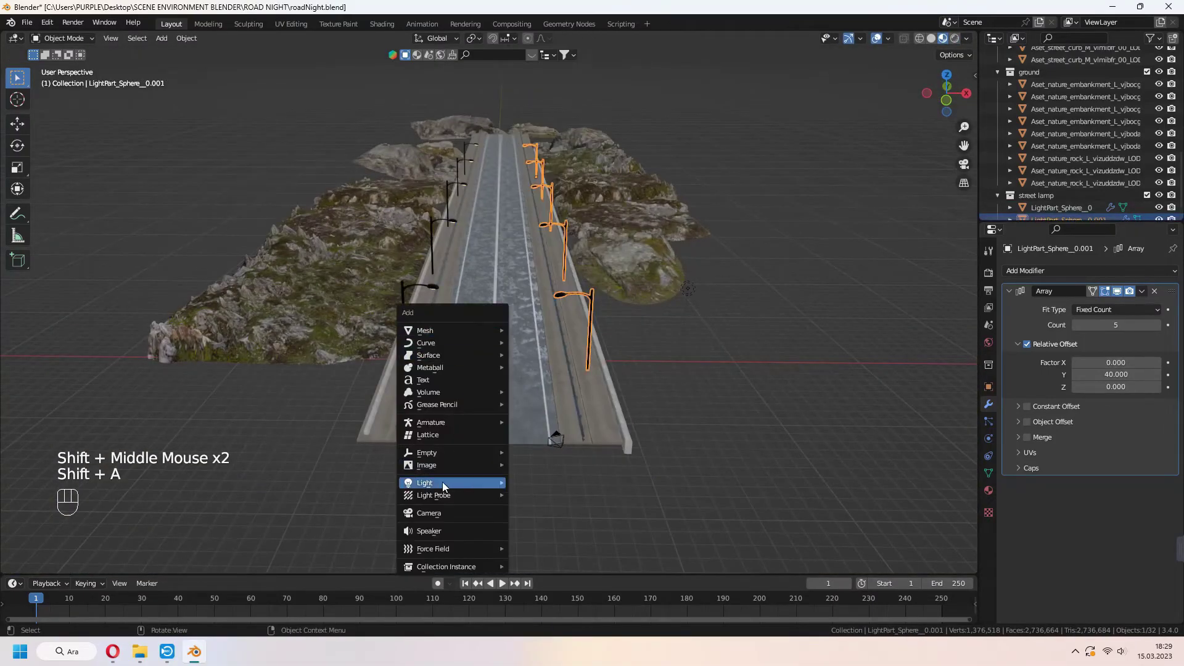
pyautogui.click(534, 517)
pyautogui.moveTo(535, 516); pyautogui.dragTo(638, 406, button='middle')
pyautogui.press('g')
pyautogui.press('z')
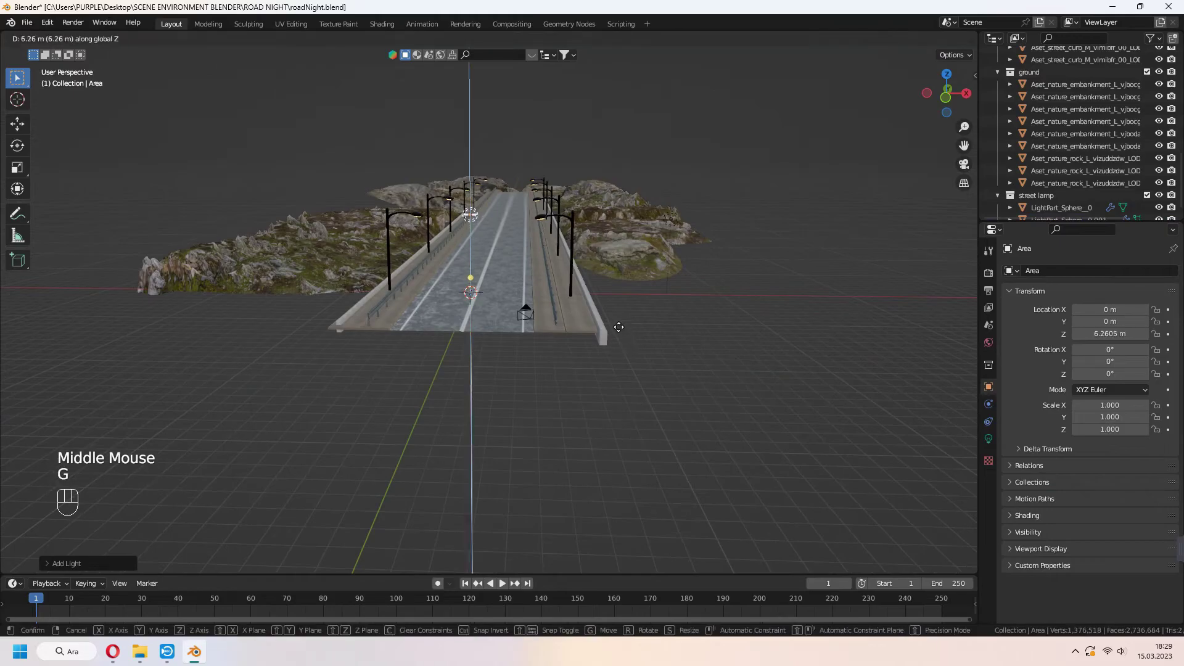
pyautogui.click(630, 305)
# - From the top view, move the light over the right-hand lamp head
pyautogui.press('KP_7')
pyautogui.press('KP_Decimal')
pyautogui.scroll(-5, 639, 417)
pyautogui.keyDown('shift'); pyautogui.moveTo(638, 417); pyautogui.dragTo(593, 388, button='middle'); pyautogui.keyUp('shift')
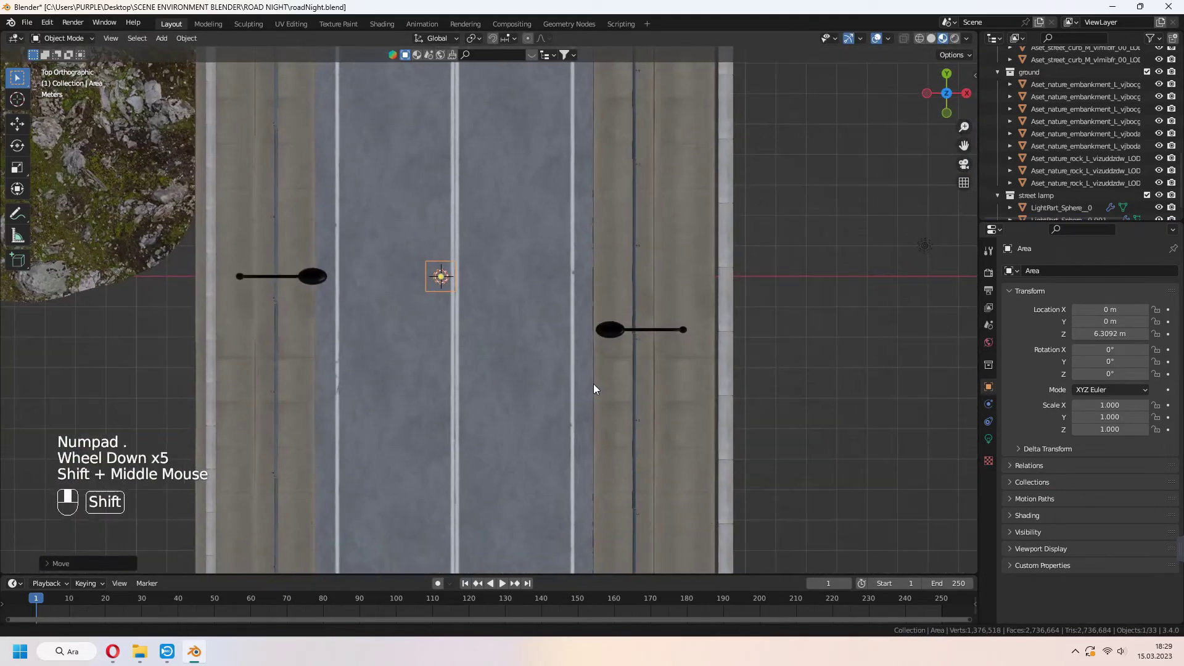
pyautogui.press('g')
pyautogui.click(759, 438)
# - Lower the light to about 6 m and tilt it to follow the lamp arm
pyautogui.moveTo(758, 438); pyautogui.dragTo(728, 323, button='middle')
pyautogui.press('g')
pyautogui.press('z')
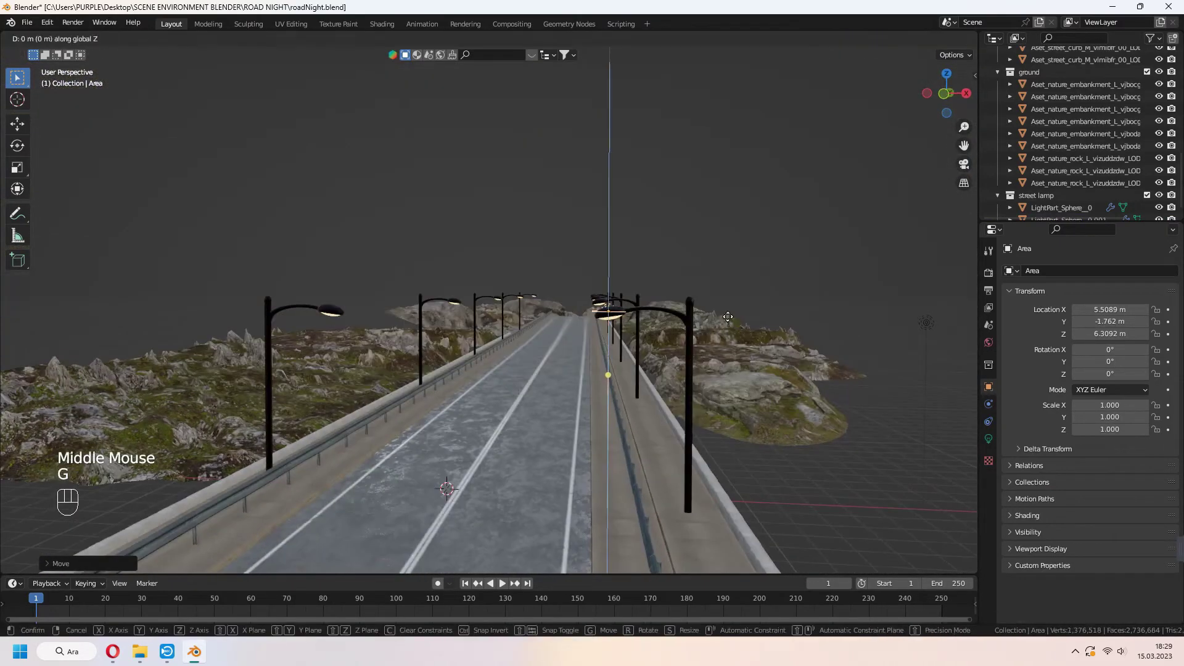
pyautogui.click(729, 321)
pyautogui.press('r')
pyautogui.click(675, 353)
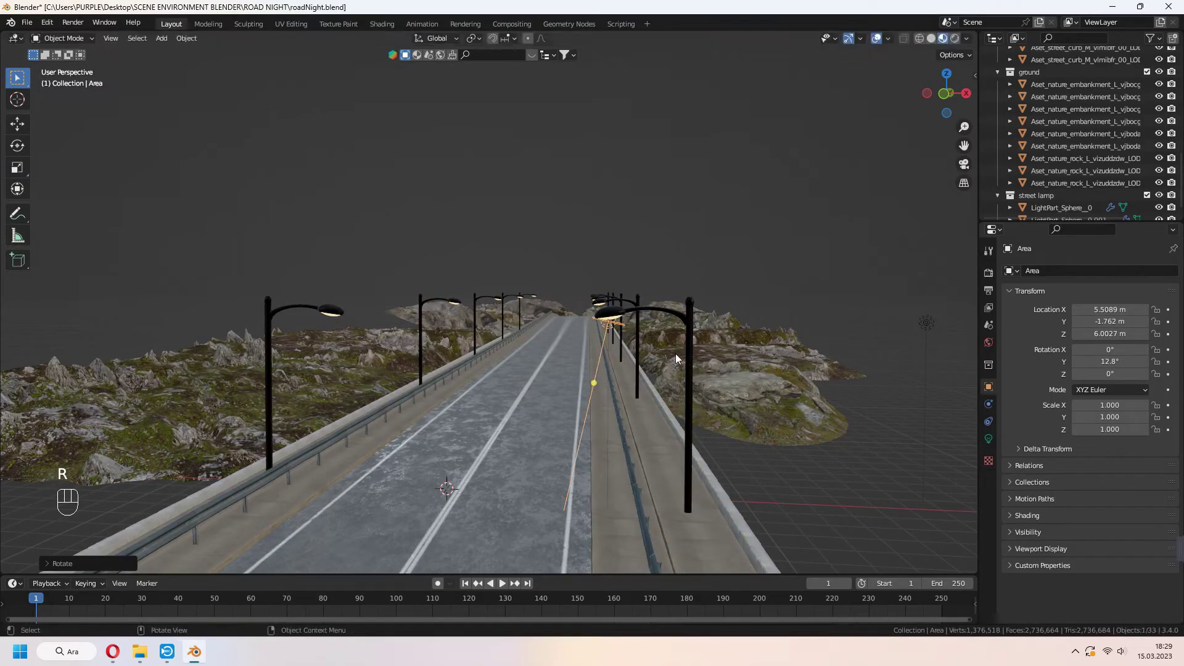
pyautogui.press('g')
pyautogui.press('KP_0')
# - Make the area light Disk-shaped with 150 W power and adjust its colour
pyautogui.click(987, 438)
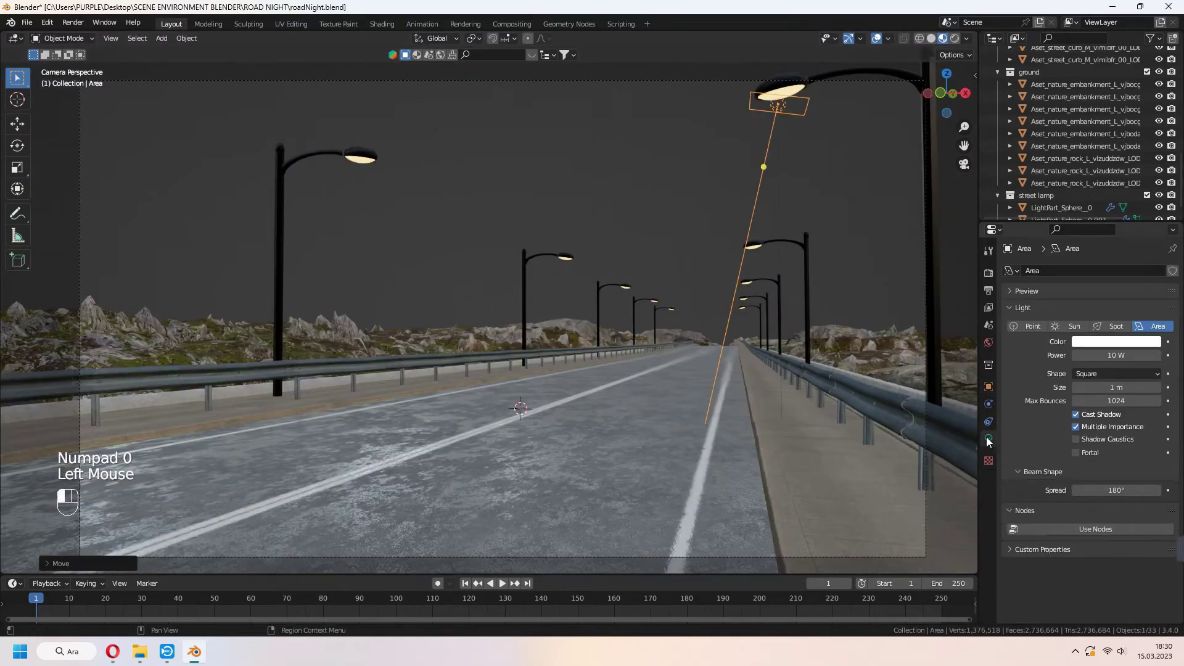
pyautogui.click(1114, 374)
pyautogui.click(1090, 420)
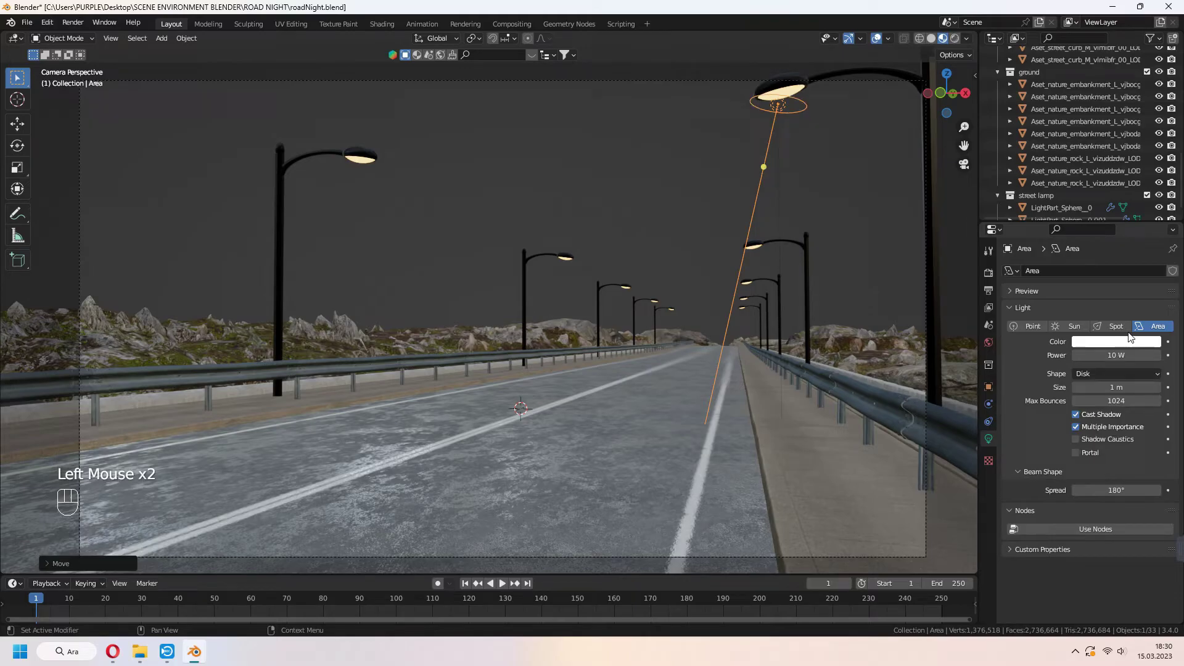
pyautogui.click(955, 39)
pyautogui.press('KP_0')
pyautogui.click(1116, 340)
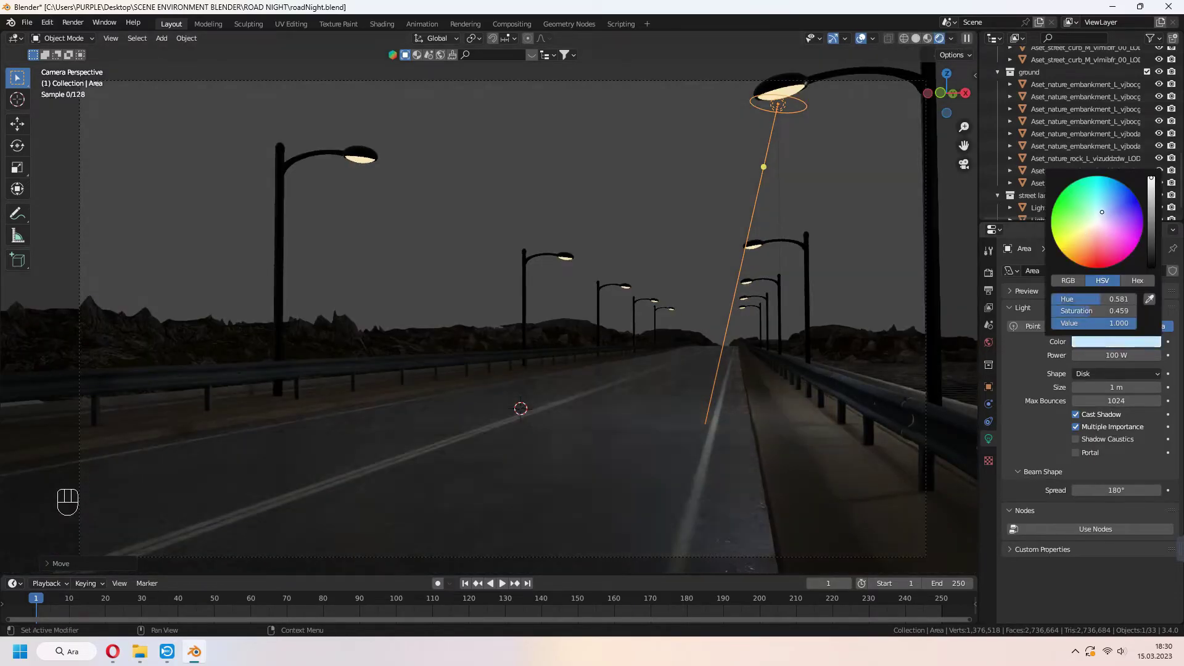
pyautogui.moveTo(739, 309); pyautogui.dragTo(817, 286, button='middle')
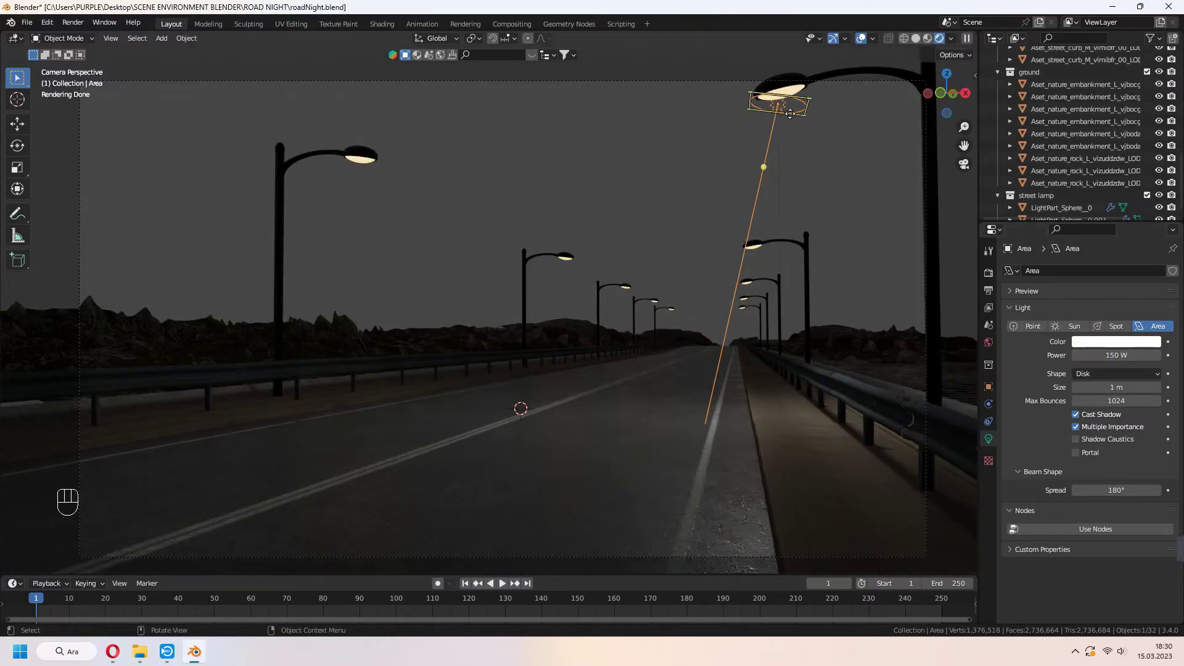
# - Duplicate the light along Y to sit under the next lamp head
pyautogui.click(790, 113)
pyautogui.moveTo(790, 113); pyautogui.dragTo(801, 161, button='middle')
pyautogui.press('KP_7')
pyautogui.click(740, 233)
pyautogui.scroll(-2, 680, 292)
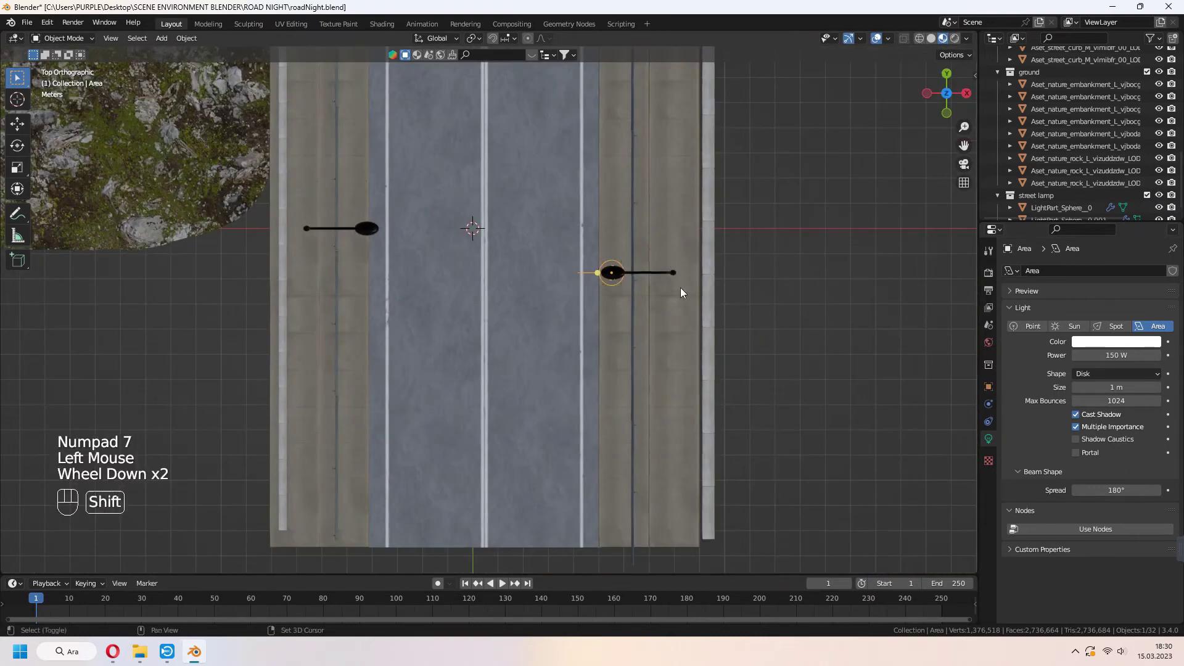
pyautogui.scroll(-2, 646, 328)
pyautogui.moveTo(681, 292)
pyautogui.keyDown('shift'); pyautogui.mouseDown(button='middle')
pyautogui.moveTo(646, 328)
pyautogui.moveTo(619, 399)
pyautogui.mouseUp(button='middle'); pyautogui.keyUp('shift')
pyautogui.hotkey('shift', 'd')
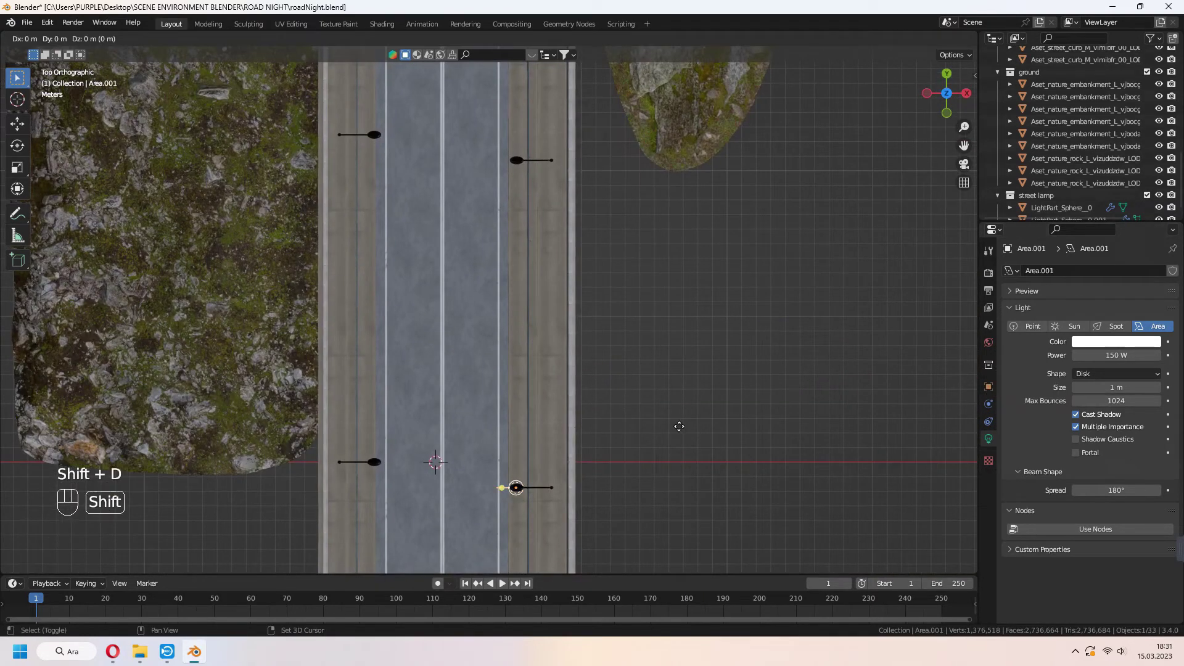
pyautogui.press('y')
pyautogui.scroll(-2, 678, 425)
pyautogui.keyDown('shift'); pyautogui.moveTo(678, 425); pyautogui.dragTo(637, 352, button='middle'); pyautogui.keyUp('shift')
pyautogui.click(637, 352)
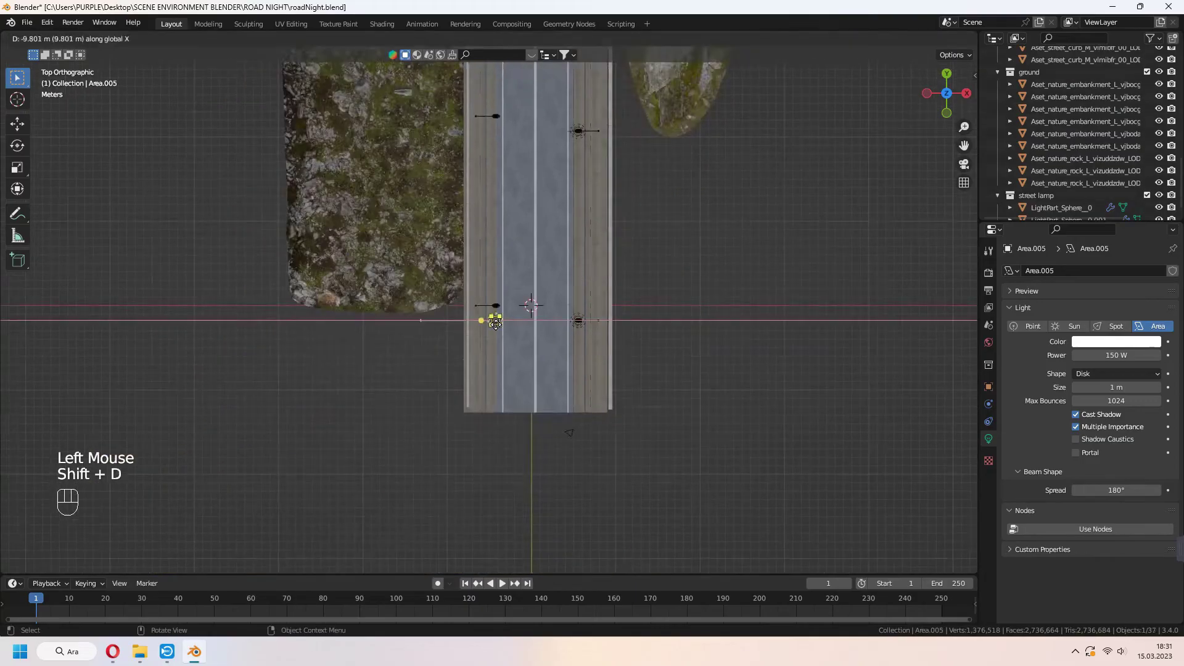
pyautogui.scroll(3, 564, 293)
# - Copy the light to the further lamps, check the rendered camera view, and save
pyautogui.press('g')
pyautogui.press('g')
pyautogui.hotkey('shift', 'd')
pyautogui.keyDown('shift'); pyautogui.moveTo(564, 294); pyautogui.dragTo(529, 365, button='middle'); pyautogui.keyUp('shift')
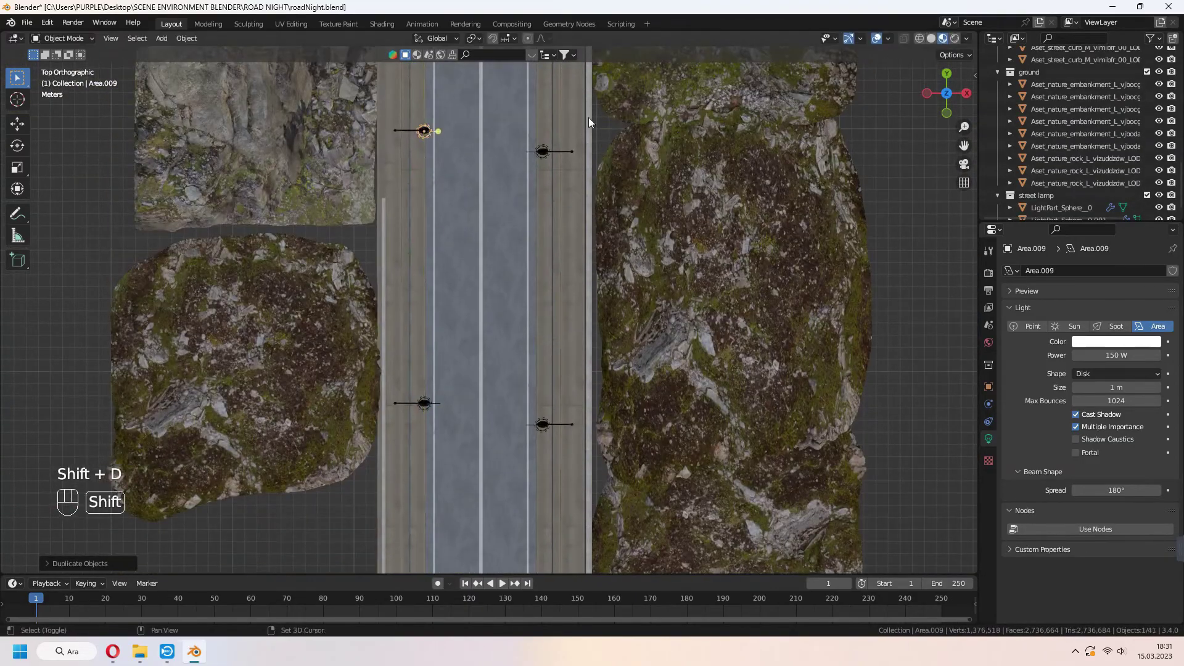
pyautogui.press('KP_0')
pyautogui.press('a')
pyautogui.press('a')
pyautogui.click(955, 38)
pyautogui.hotkey('ctrl', 's')
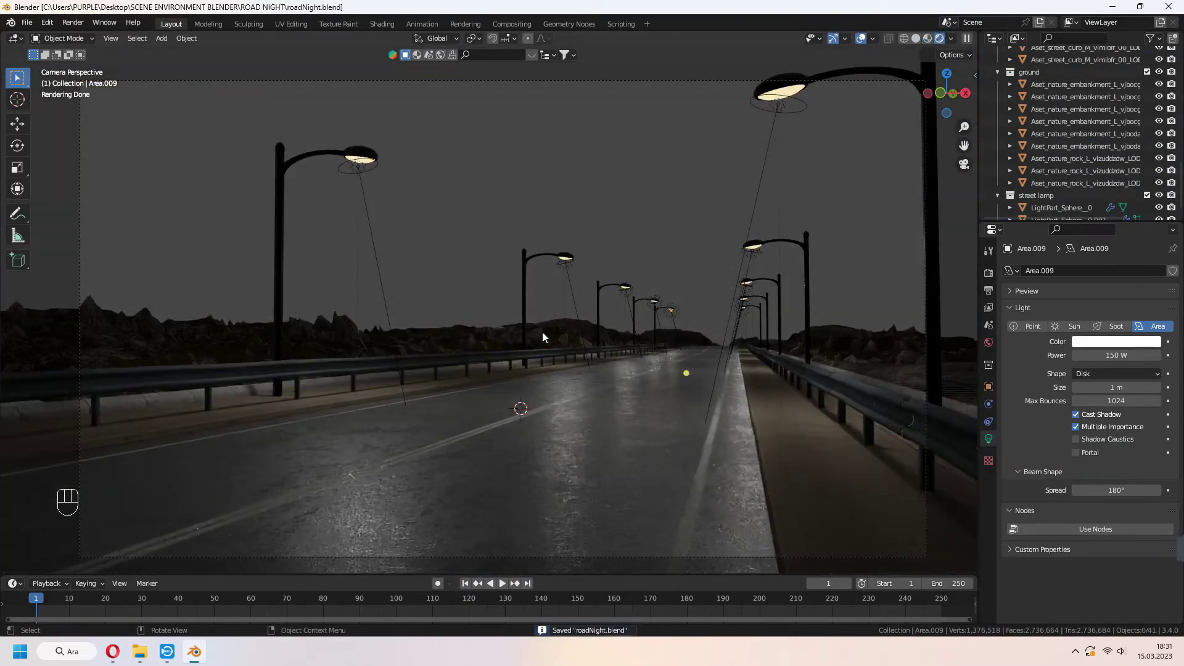
pyautogui.doubleClick(637, 346)
pyautogui.moveTo(555, 370); pyautogui.dragTo(671, 361, button='middle')
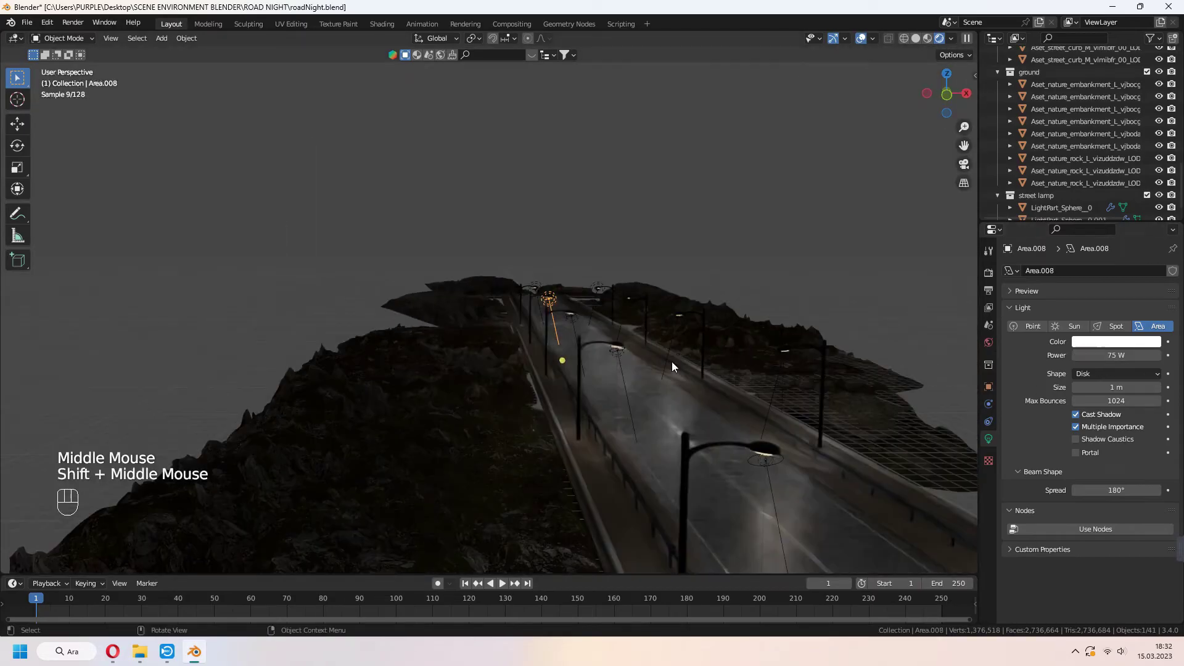
# - Add a cube, scale it up and move it over the road
pyautogui.doubleClick(662, 377)
pyautogui.hotkey('shift', 'a')
pyautogui.moveTo(807, 380)
pyautogui.keyDown('shift'); pyautogui.mouseDown(button='middle')
pyautogui.moveTo(387, 426)
pyautogui.moveTo(719, 418)
pyautogui.moveTo(740, 444)
pyautogui.moveTo(678, 370)
pyautogui.mouseUp(button='middle'); pyautogui.keyUp('shift')
pyautogui.click(505, 123)
pyautogui.press('s')
pyautogui.click(13, 438)
pyautogui.press('g')
pyautogui.click(713, 403)
# - Widen the cube and stretch it into a long slab along the road
pyautogui.scroll(-2, 728, 425)
pyautogui.scroll(-1, 727, 425)
pyautogui.press('s')
pyautogui.click(760, 466)
pyautogui.press('Tab')
pyautogui.press('3')
pyautogui.press('g')
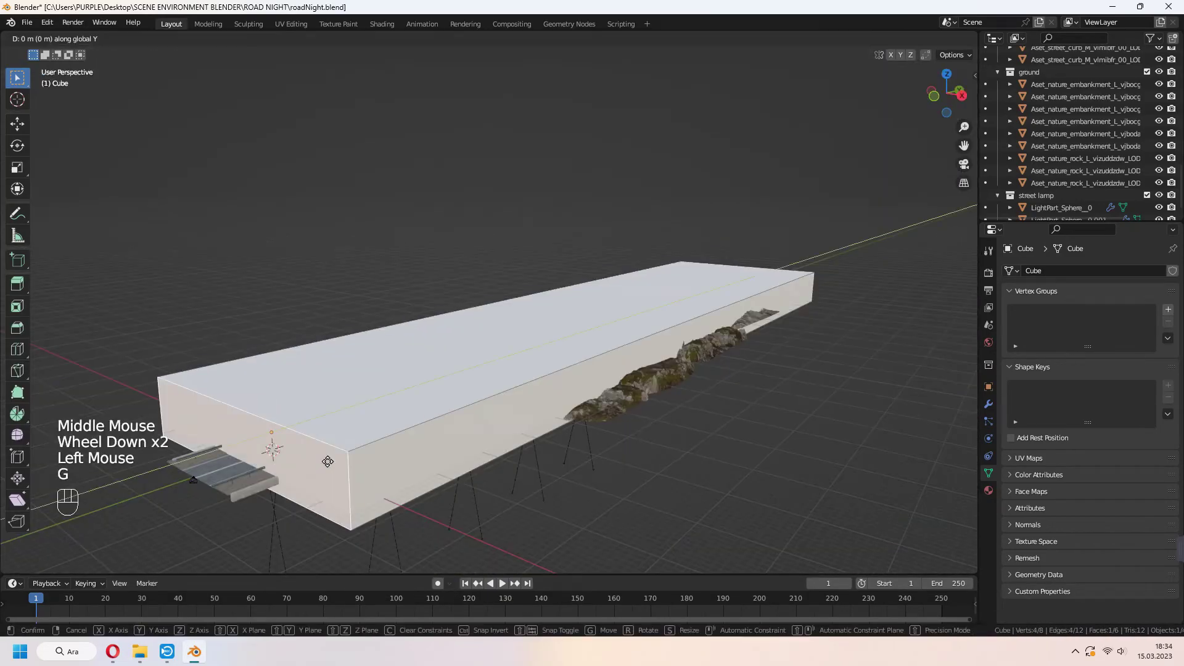
pyautogui.press('Tab')
pyautogui.press('KP_0')
# - Switch to the Shading workspace, save, and view through the scene camera
pyautogui.click(382, 23)
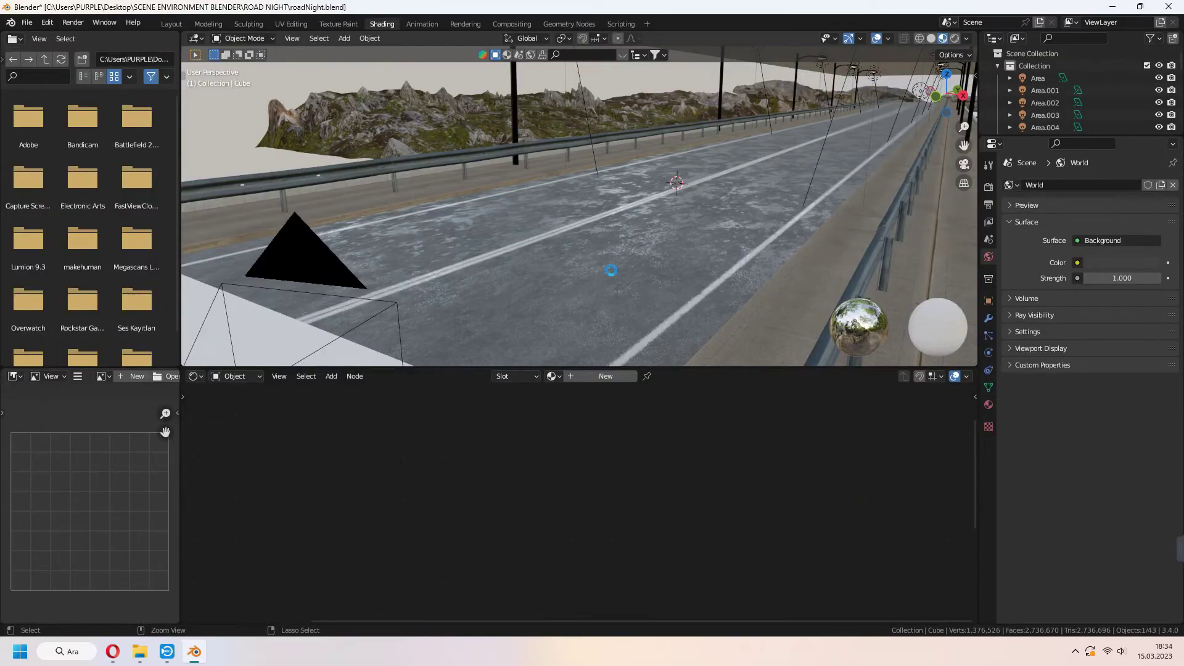
pyautogui.hotkey('ctrl', 's')
pyautogui.press('KP_0')
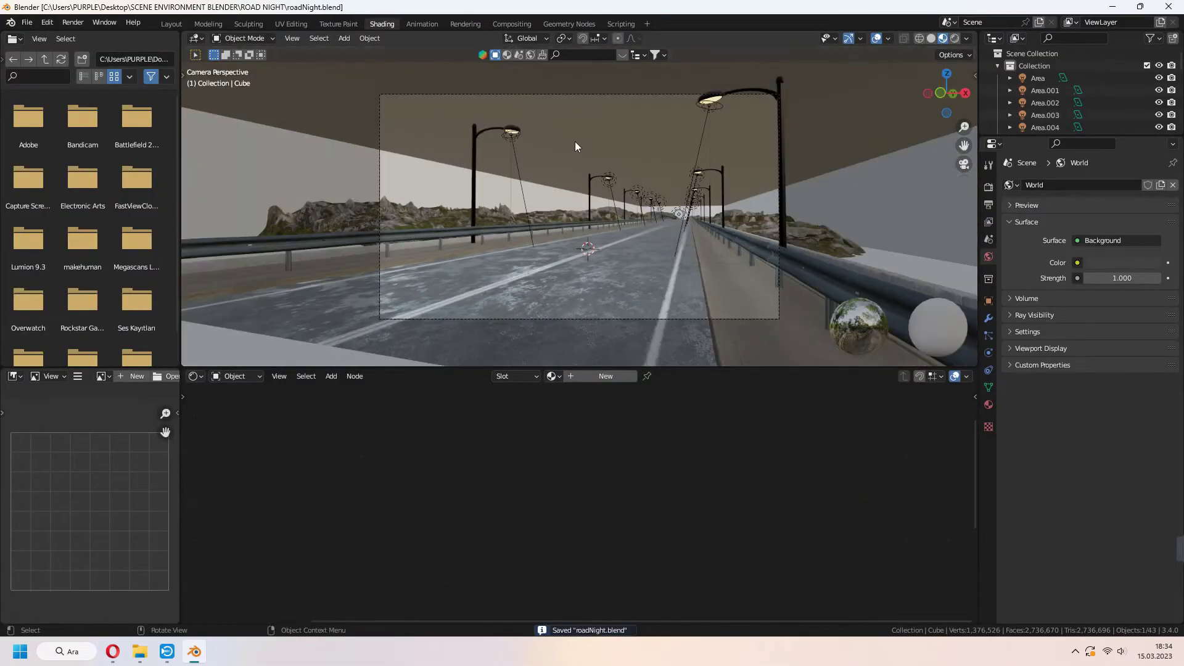
# - Give the box a new material using a low-density Principled Volume instead of the surface shader
pyautogui.click(603, 375)
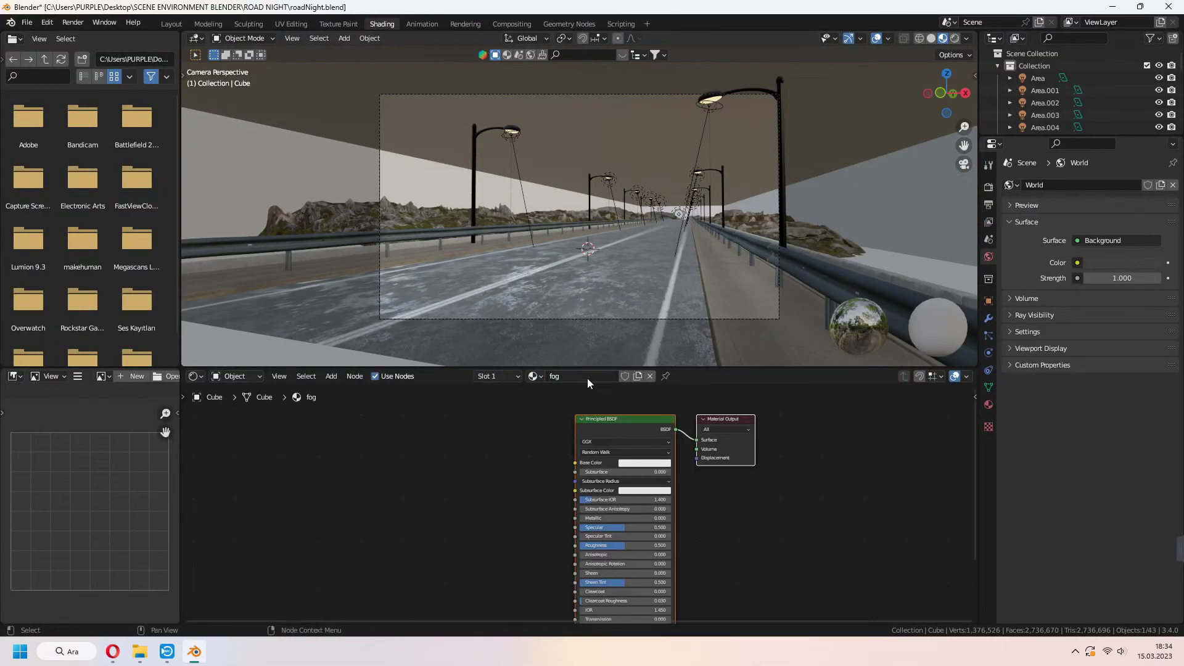
pyautogui.click(601, 417)
pyautogui.press('Delete')
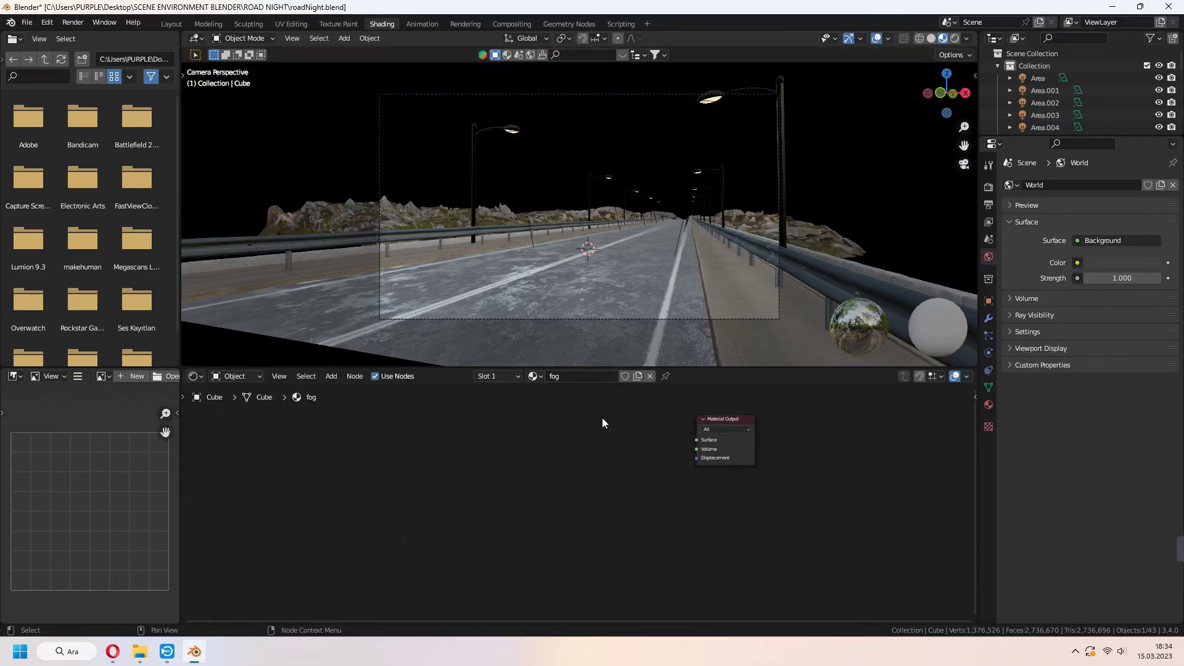
pyautogui.hotkey('shift', 'a')
pyautogui.click(602, 417)
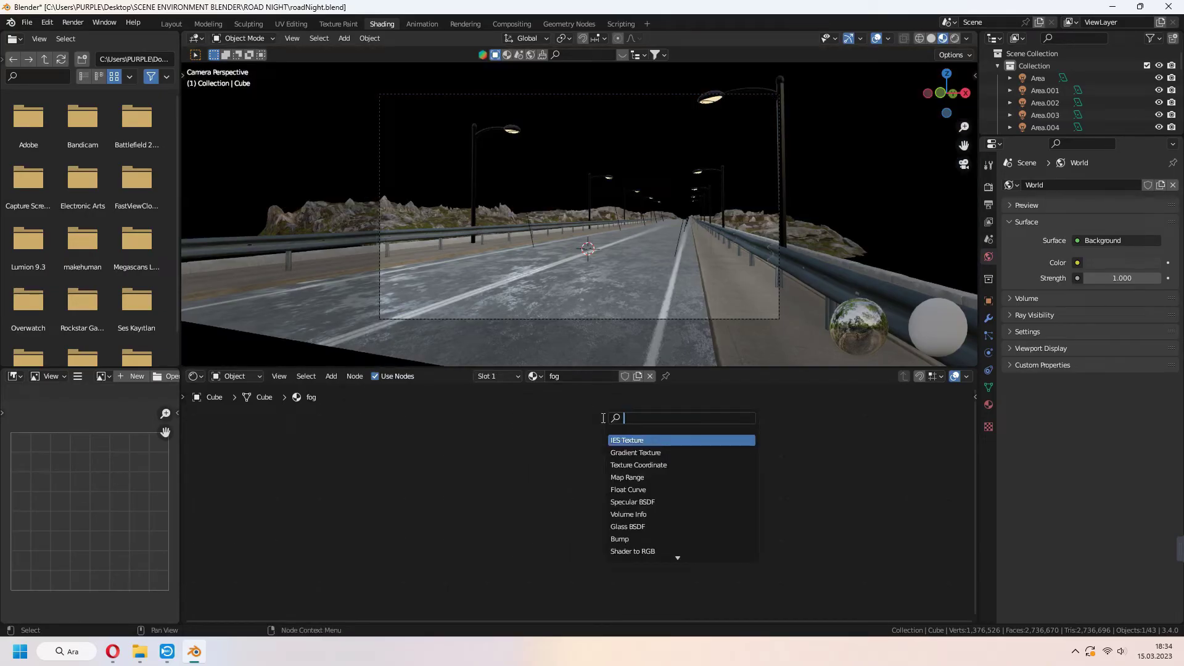
pyautogui.write('pr')
pyautogui.press('Down')
pyautogui.press('Return')
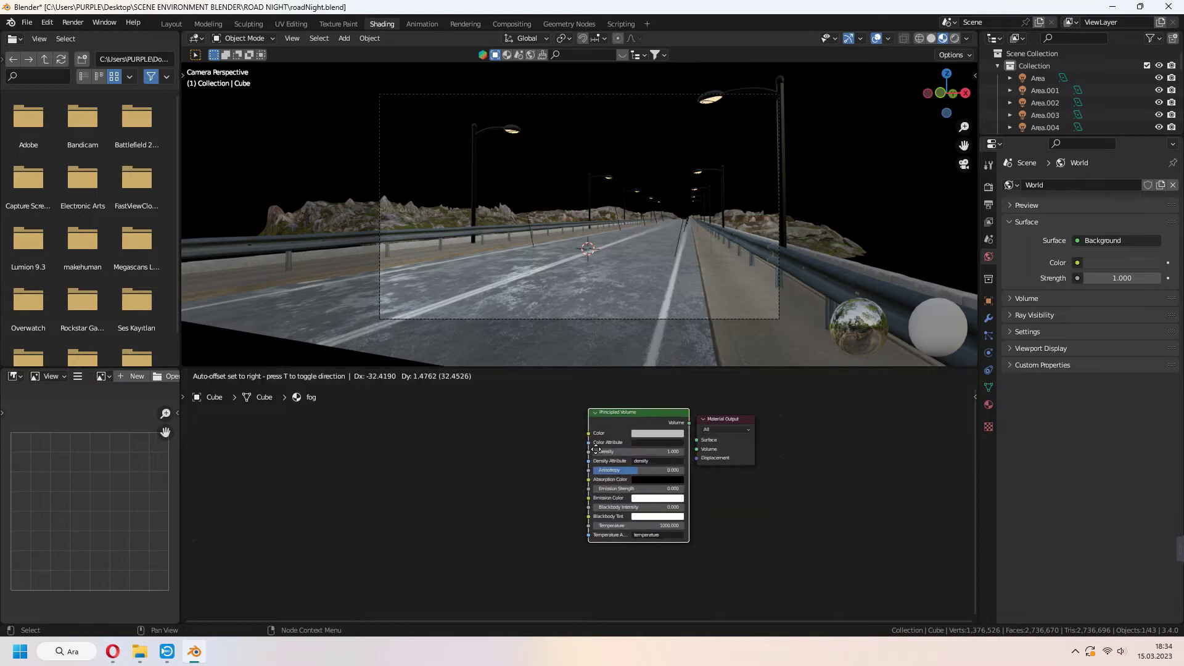
pyautogui.moveTo(618, 426); pyautogui.dragTo(696, 449)
pyautogui.click(594, 452)
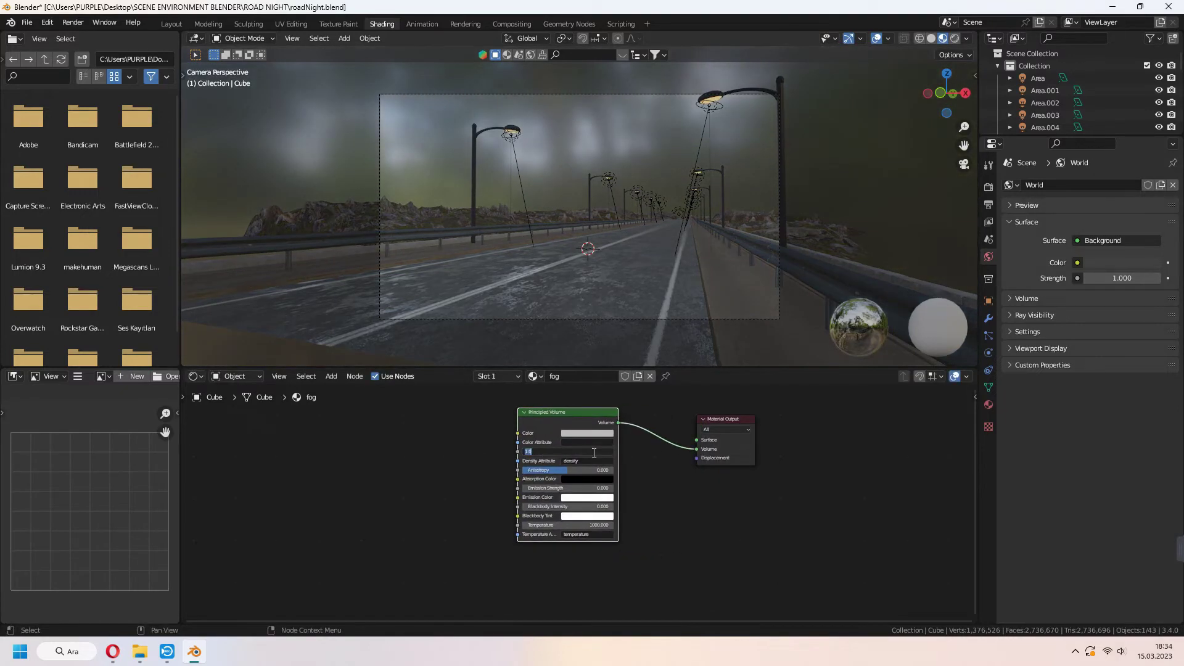
pyautogui.press('Return')
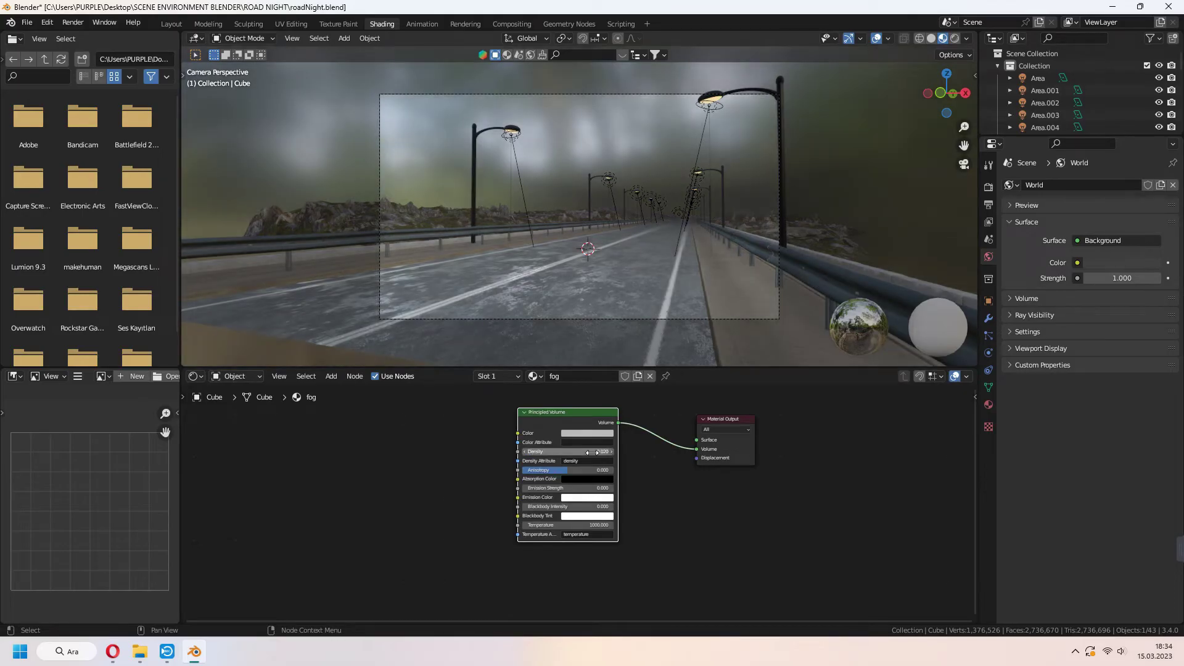
# - Add a Noise Texture and ColorRamp, wiring noise into the ramp and the ramp into the volume
pyautogui.hotkey('shift', 'a')
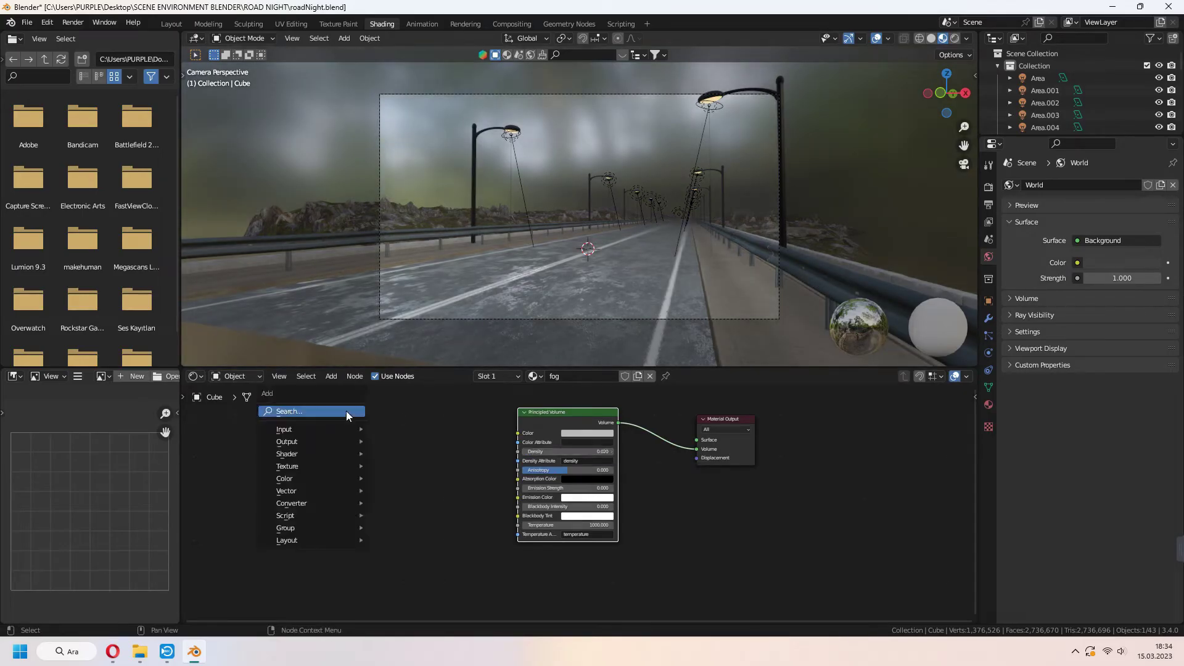
pyautogui.write('noi')
pyautogui.click(366, 432)
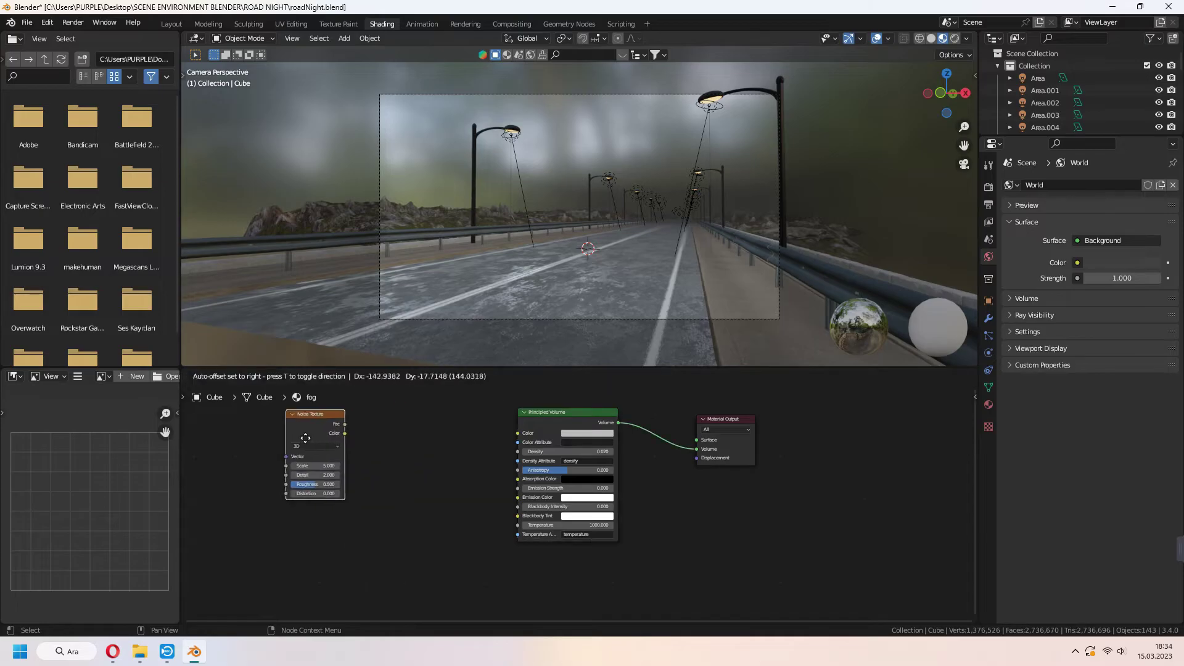
pyautogui.click(352, 432)
pyautogui.hotkey('shift', 'a')
pyautogui.write('color')
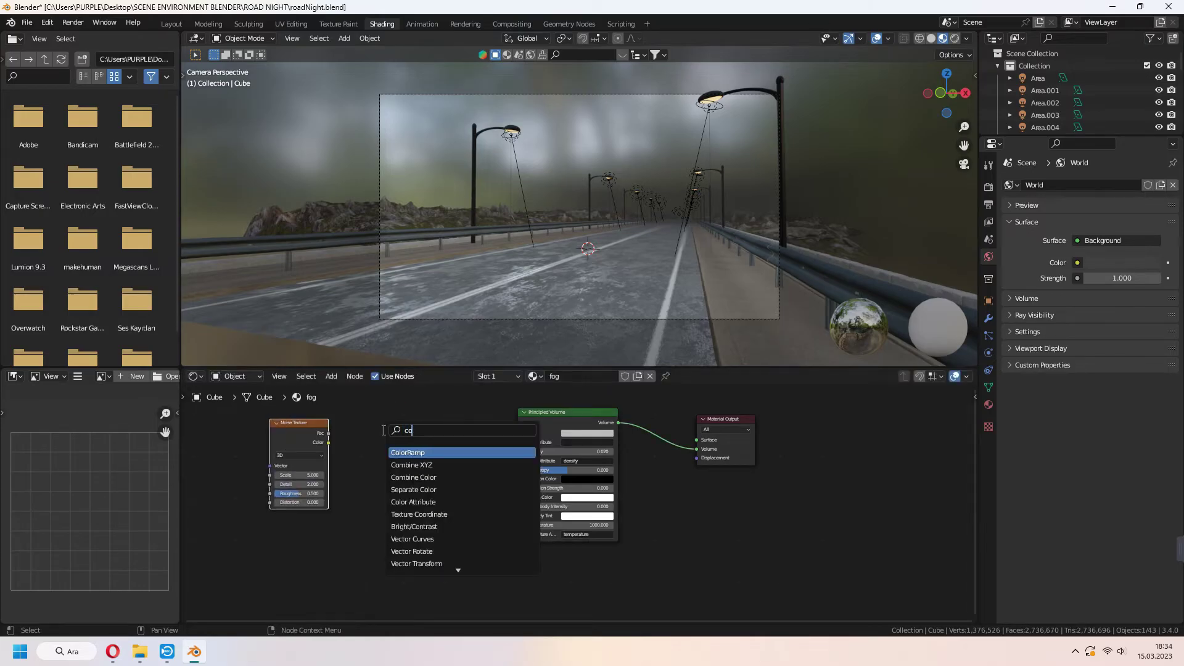
pyautogui.press('Return')
pyautogui.click(390, 442)
pyautogui.moveTo(328, 433); pyautogui.dragTo(365, 495)
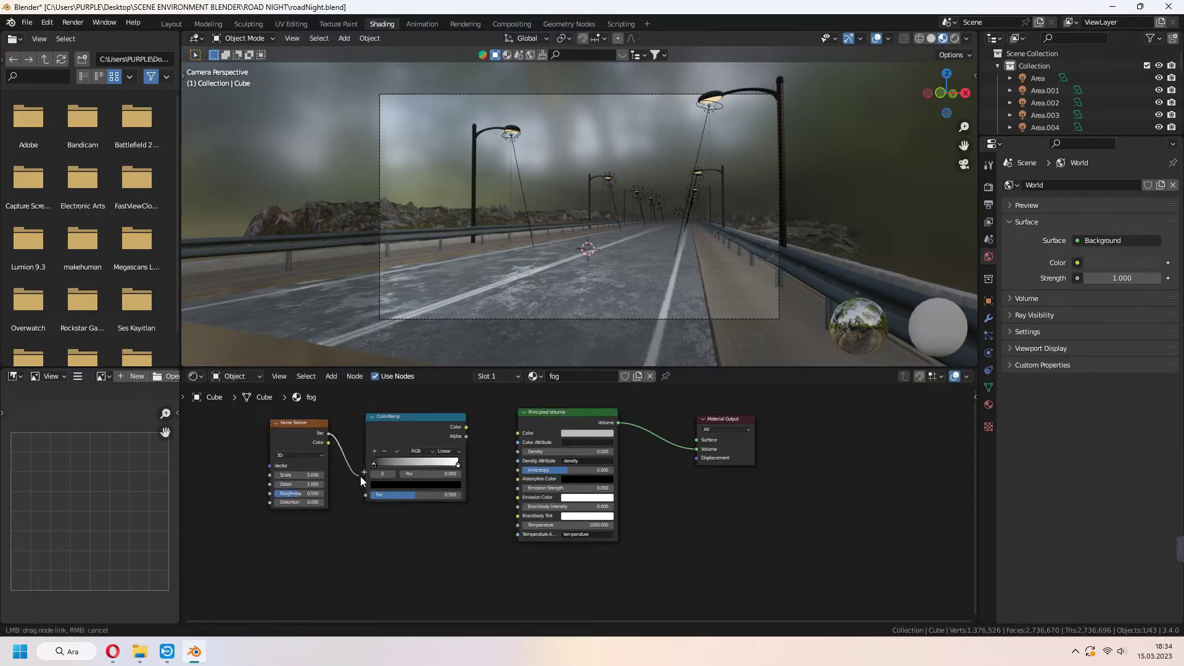
pyautogui.moveTo(466, 426); pyautogui.dragTo(517, 487)
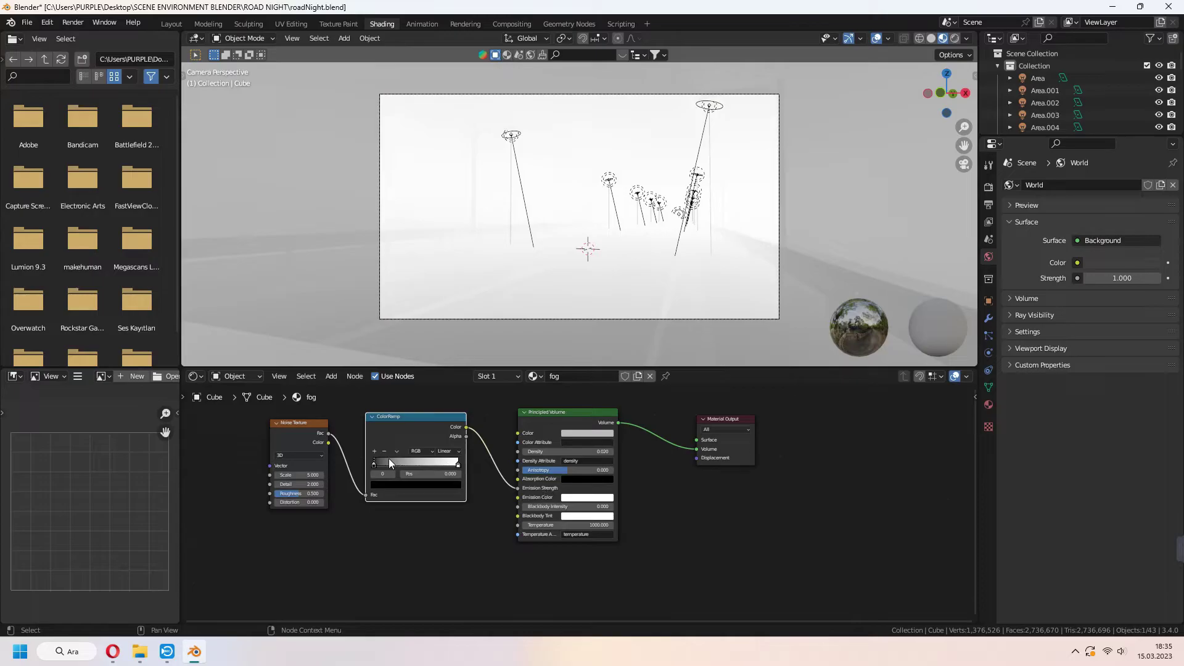
# - Slide the ramp's black stop right to thin the fog and set Noise Scale to 7.2
pyautogui.moveTo(376, 467); pyautogui.dragTo(433, 474)
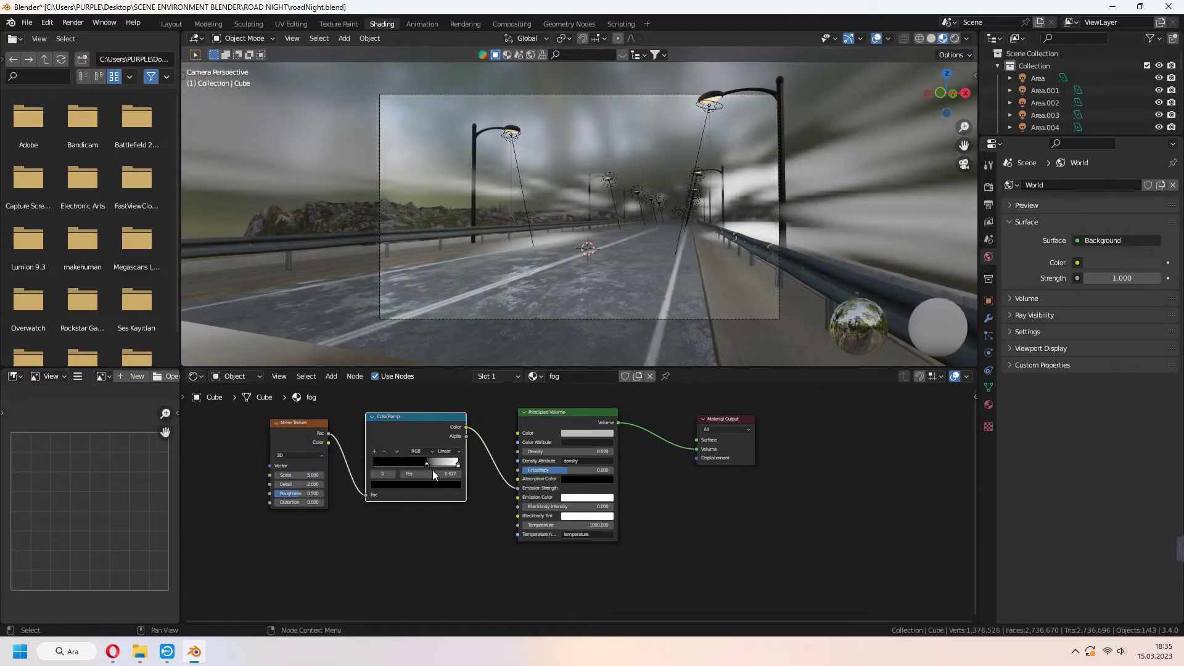
pyautogui.moveTo(434, 474); pyautogui.dragTo(428, 466)
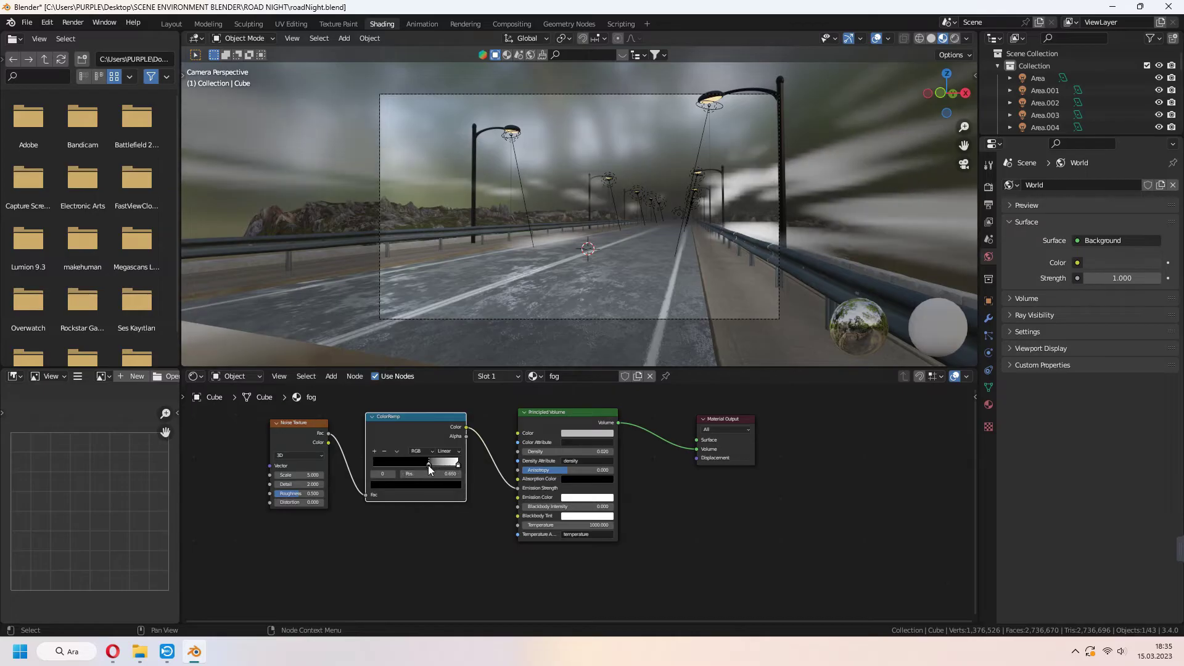
pyautogui.click(955, 38)
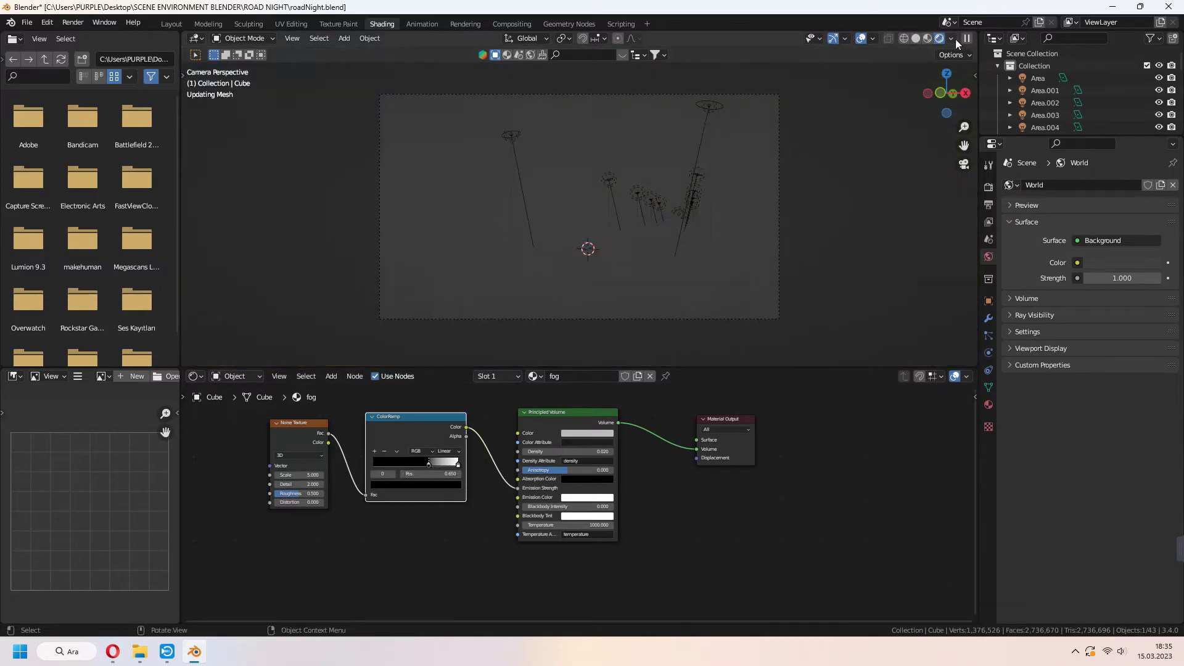
pyautogui.moveTo(430, 467); pyautogui.dragTo(441, 468)
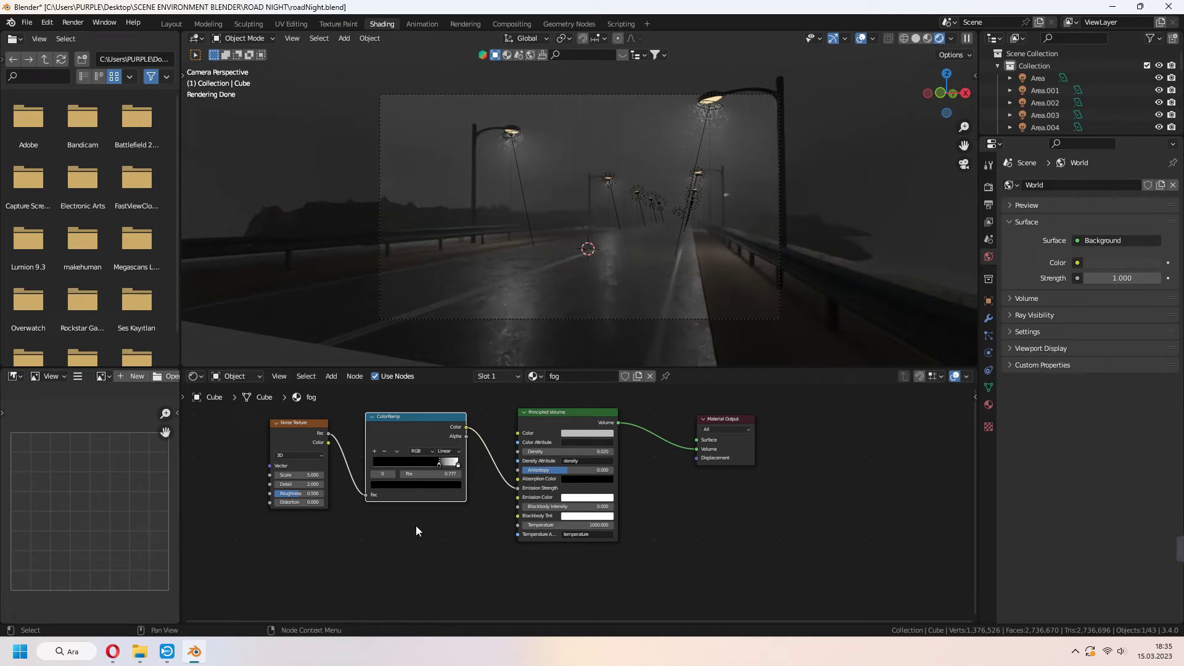
pyautogui.moveTo(299, 475); pyautogui.dragTo(333, 475)
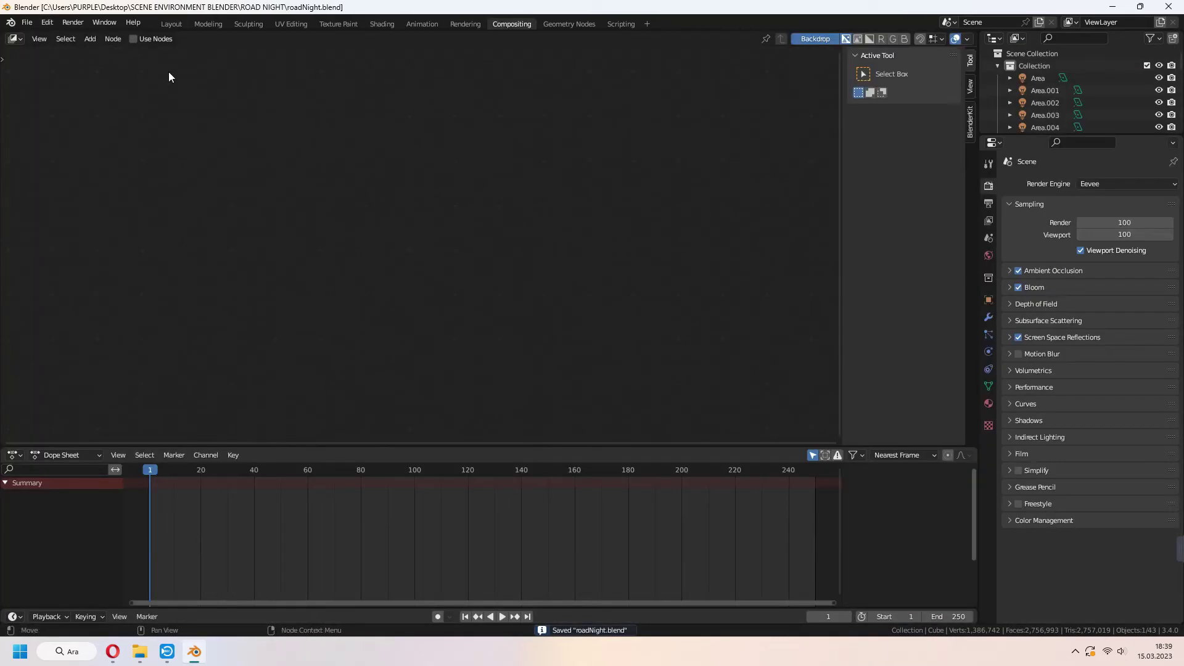
# - Render a still image of the foggy road and close the render window
pyautogui.click(73, 23)
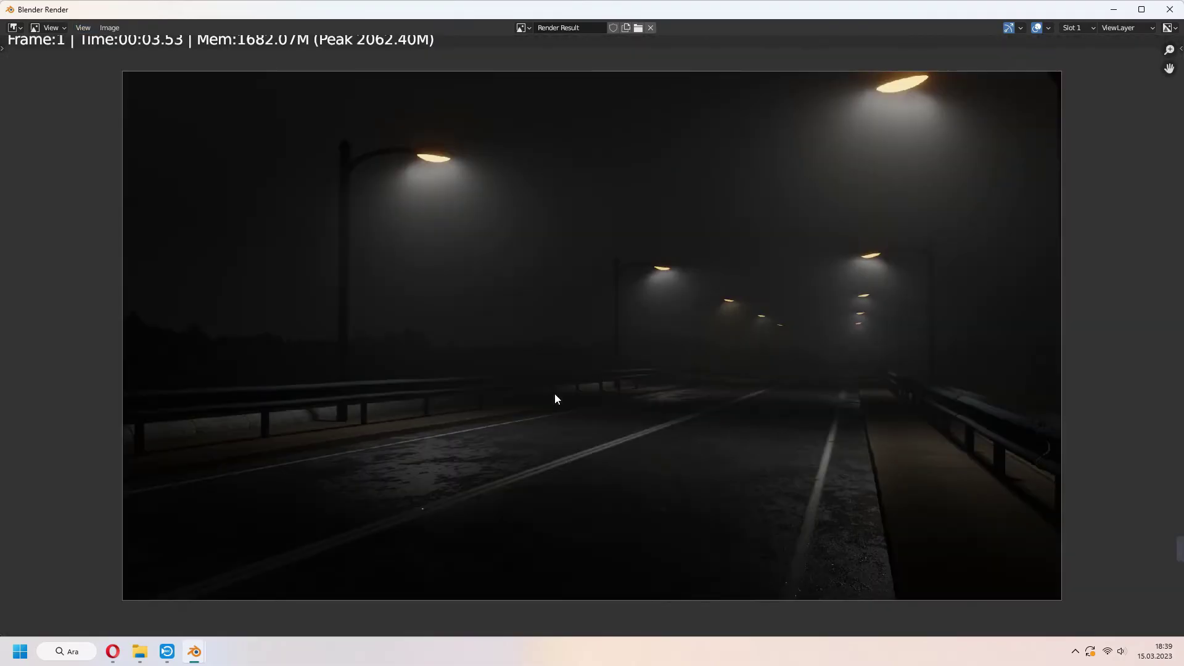
pyautogui.click(1170, 10)
# - Enable compositing nodes and insert a Lens Distortion node on the render-to-composite link
pyautogui.click(133, 38)
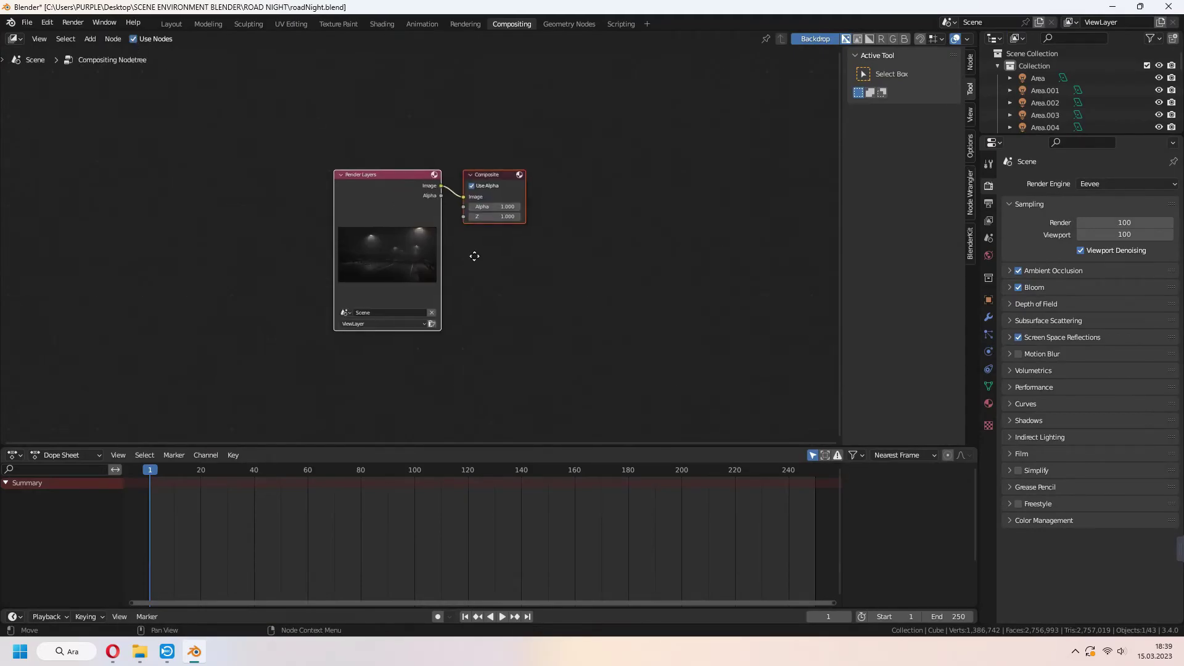
pyautogui.moveTo(497, 184); pyautogui.dragTo(644, 209)
pyautogui.moveTo(376, 184); pyautogui.dragTo(265, 184)
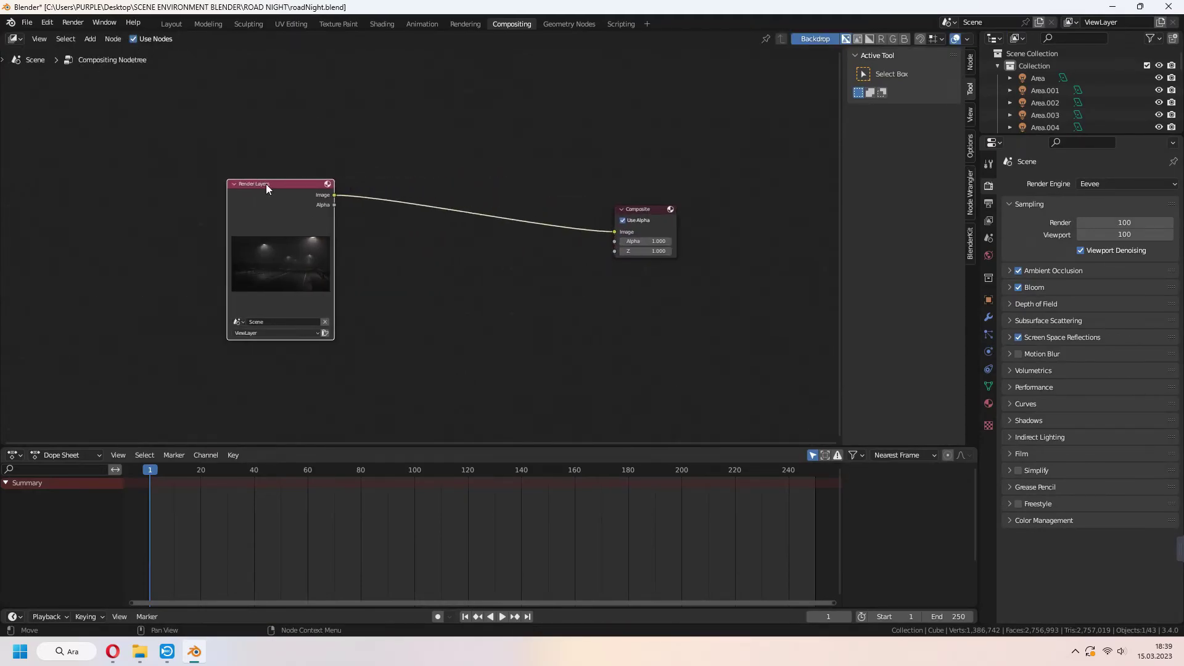
pyautogui.hotkey('shift', 'a')
pyautogui.write('lens')
pyautogui.press('Return')
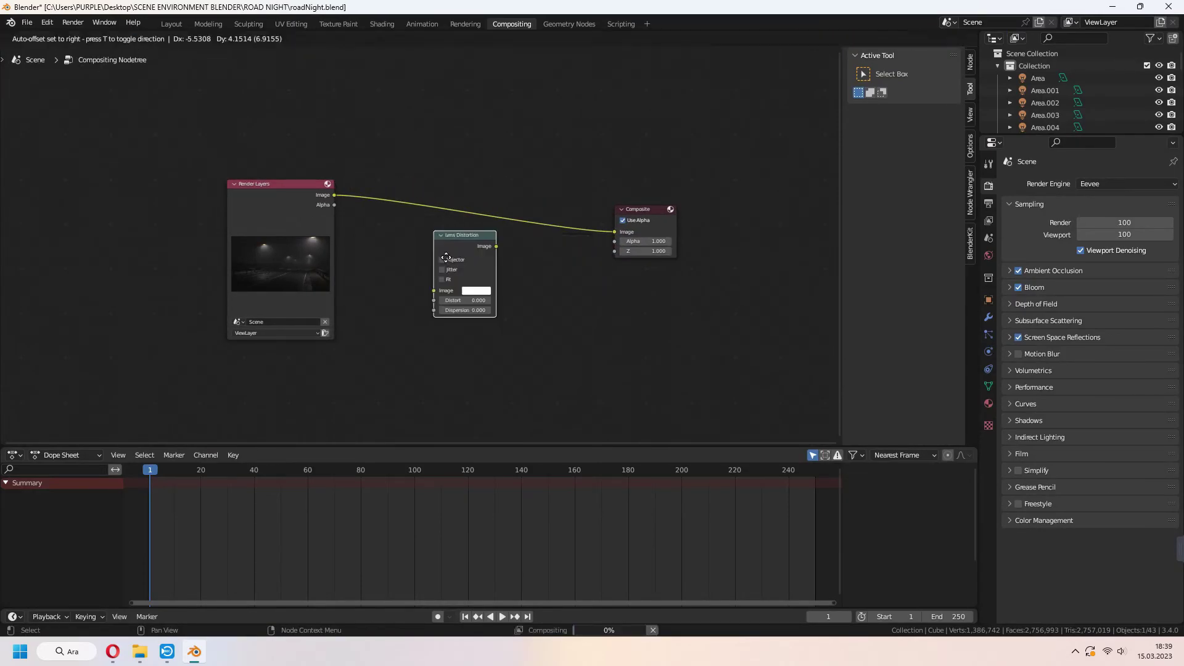
pyautogui.click(417, 217)
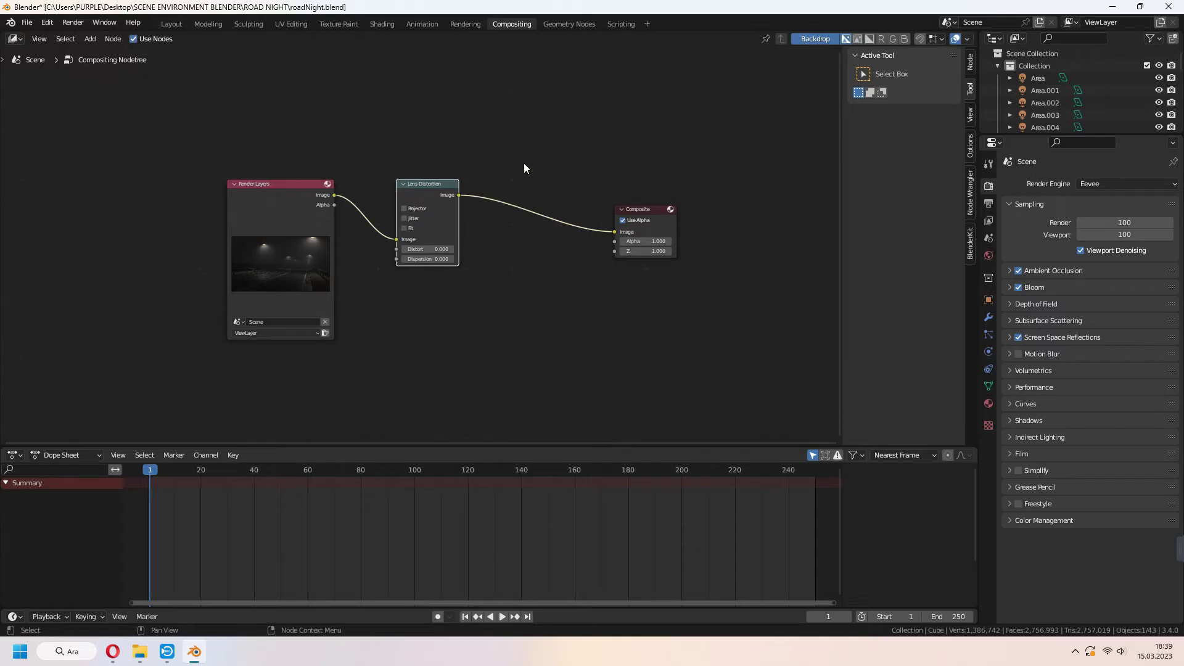
# - Add an RGB Curves node after the lens distortion and a Viewer node previewing its output
pyautogui.hotkey('shift', 'a')
pyautogui.write('rgb')
pyautogui.press('Return')
pyautogui.click(532, 220)
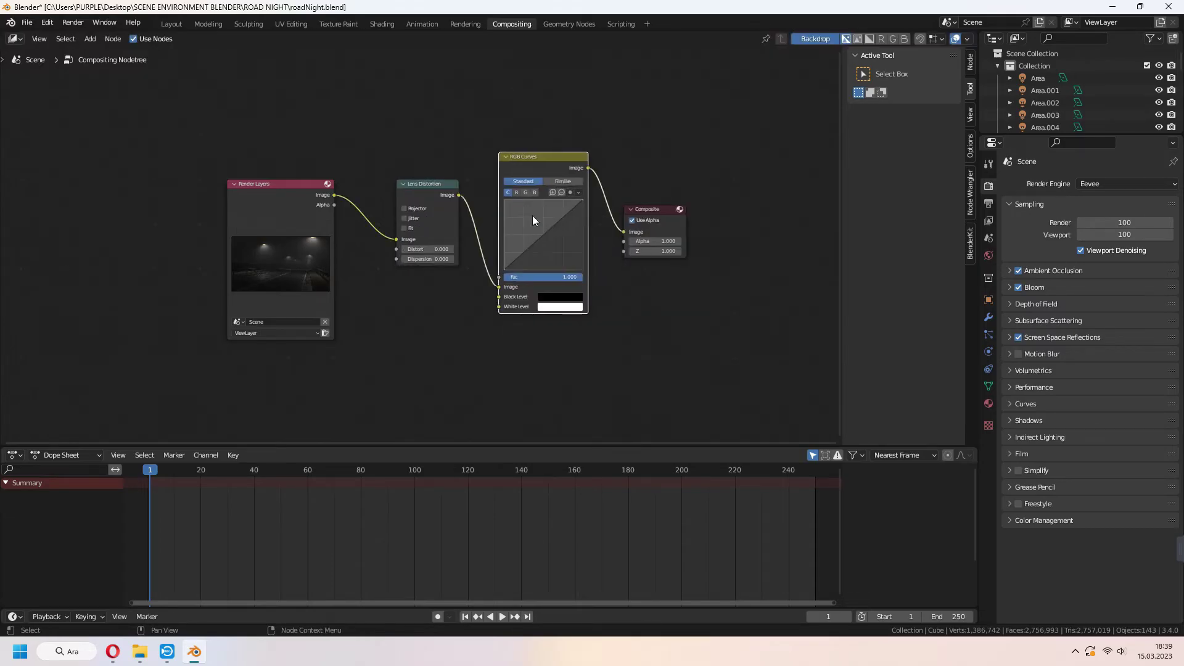
pyautogui.hotkey('shift', 'a')
pyautogui.write('viewer')
pyautogui.press('Return')
pyautogui.click(653, 309)
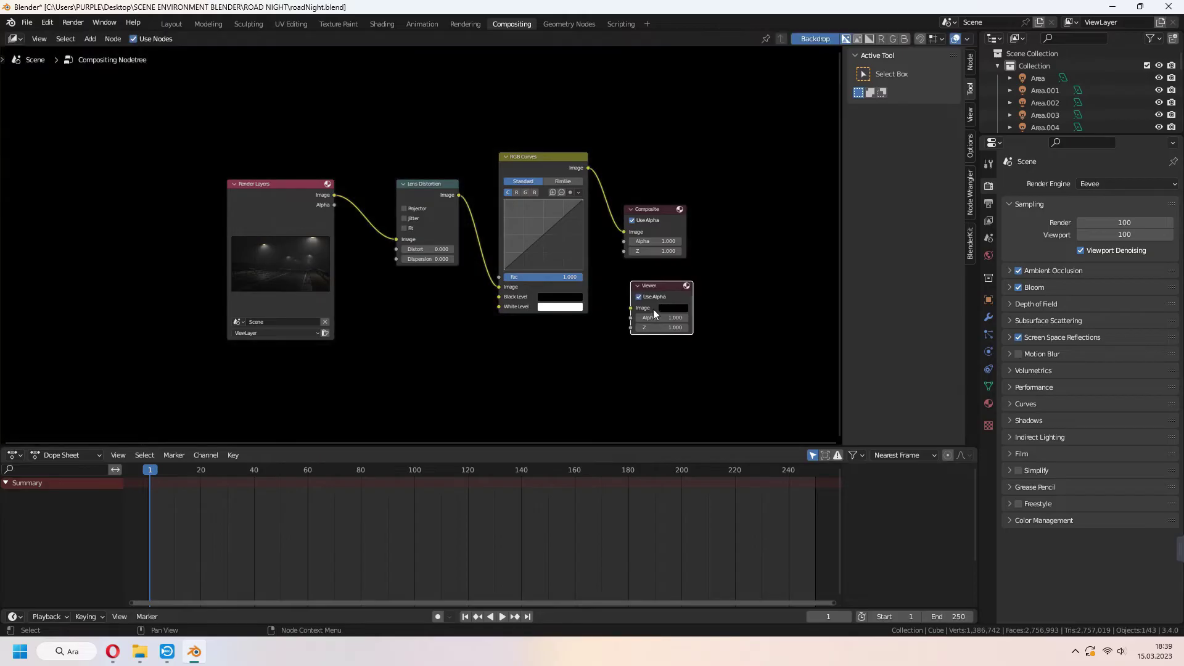
pyautogui.moveTo(588, 168); pyautogui.dragTo(630, 308)
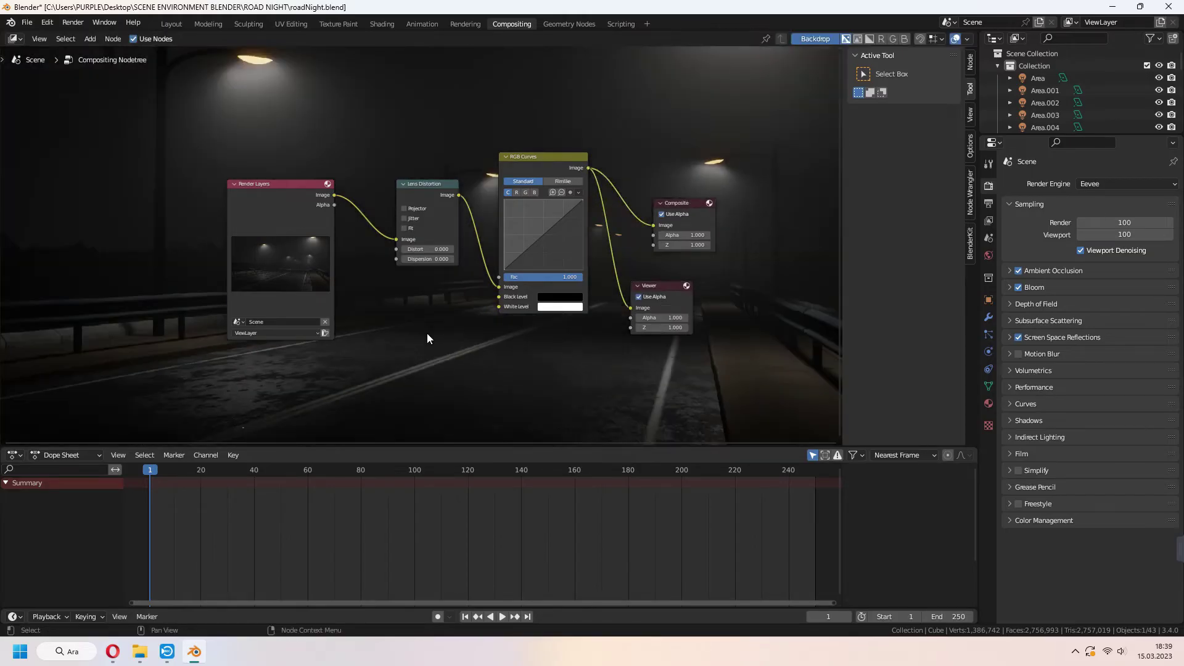
# - Set Lens Distortion to Distort 0.050 and Dispersion 0.030 with Fit, and bend the curve upward
pyautogui.click(428, 249)
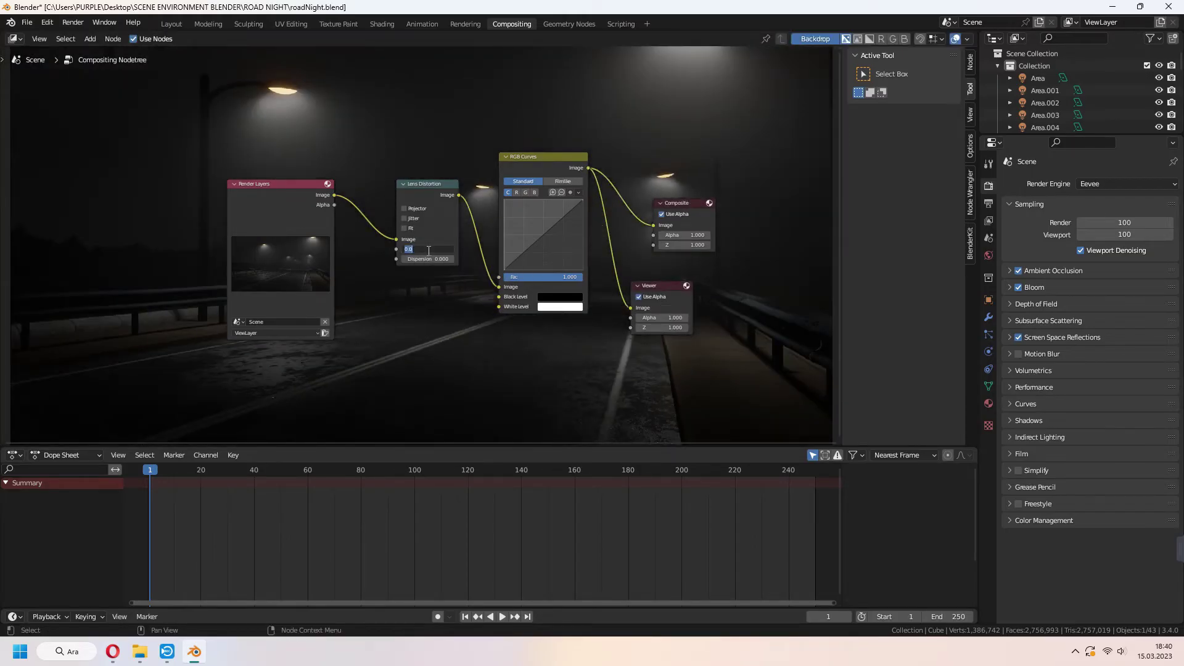
pyautogui.write('5')
pyautogui.press('Return')
pyautogui.click(431, 258)
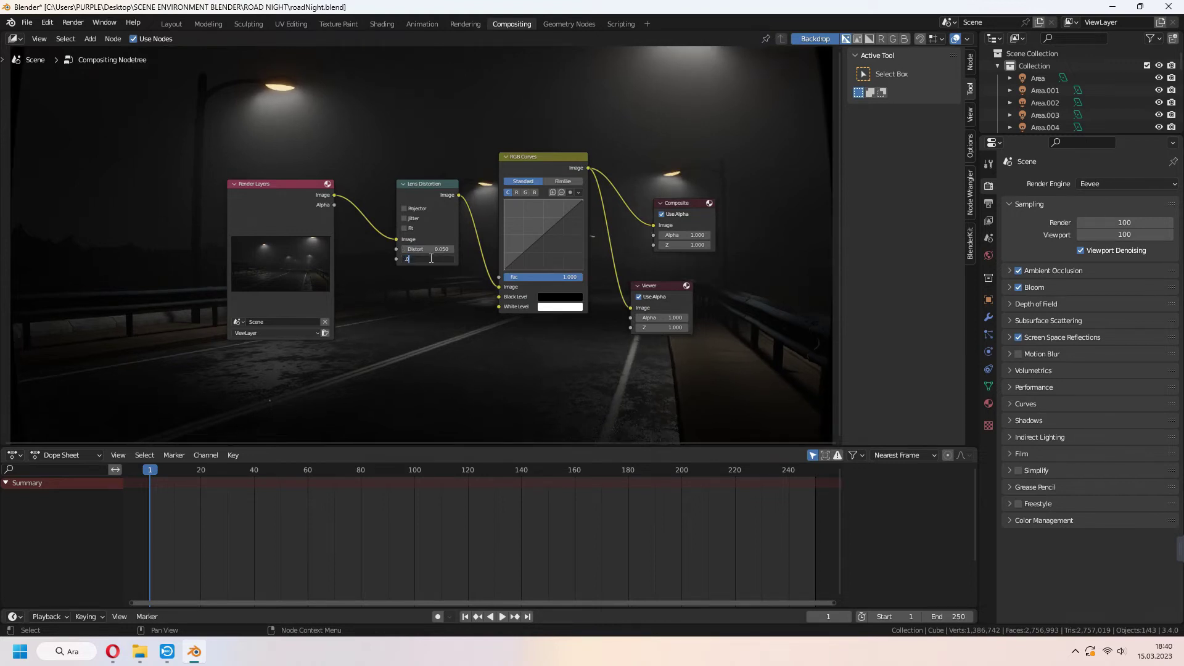
pyautogui.press('Return')
pyautogui.click(404, 228)
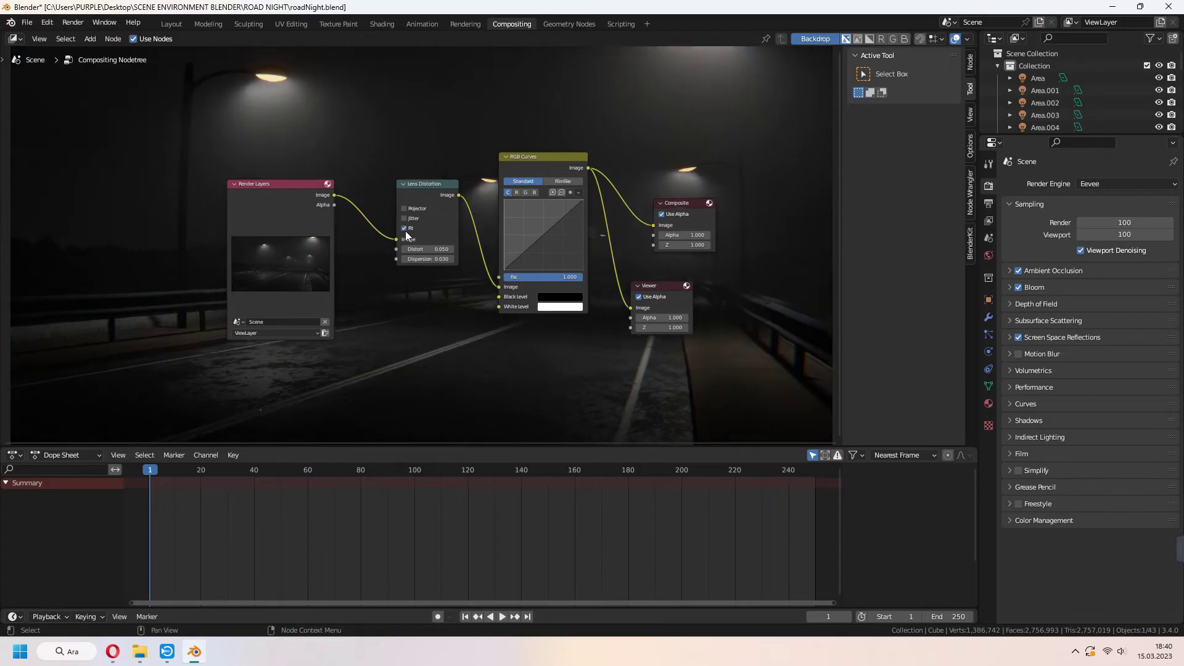
pyautogui.moveTo(529, 209); pyautogui.dragTo(538, 233)
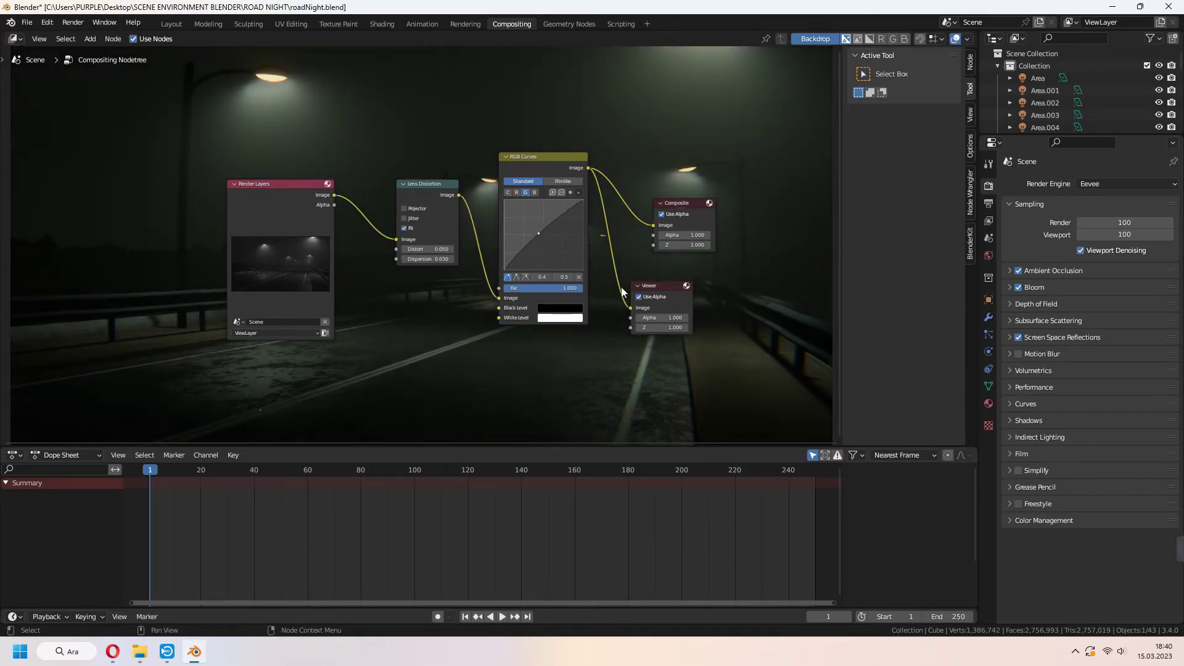
# - Set the output resolution height to 1080 in Output Properties
pyautogui.click(172, 24)
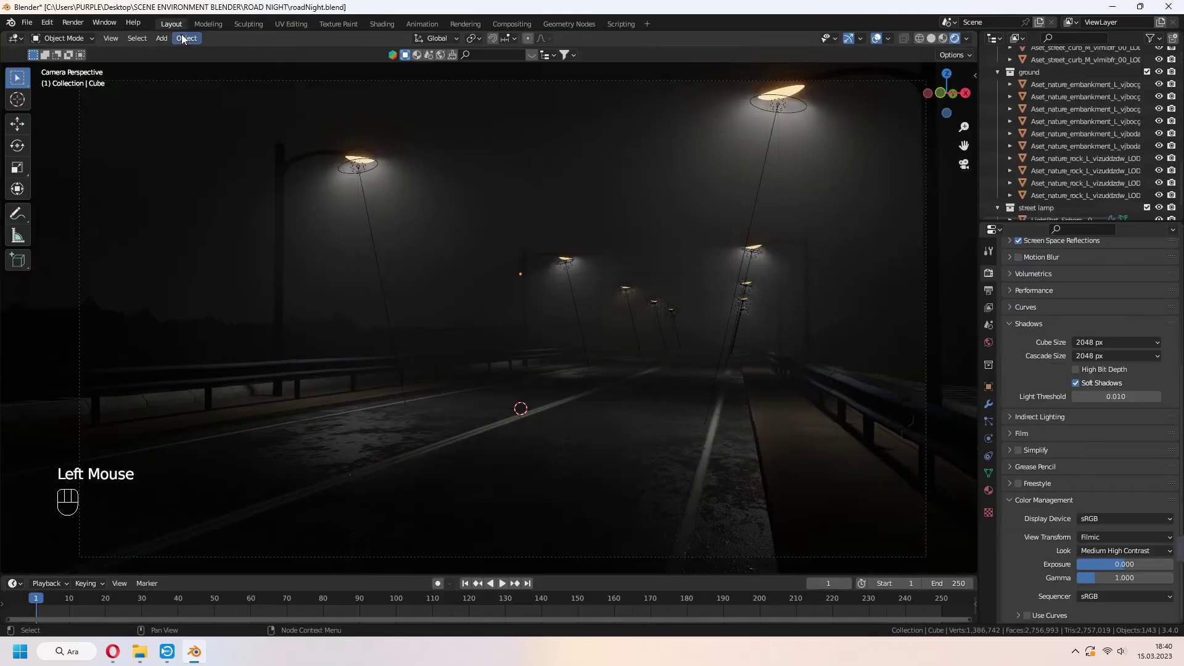
pyautogui.click(73, 22)
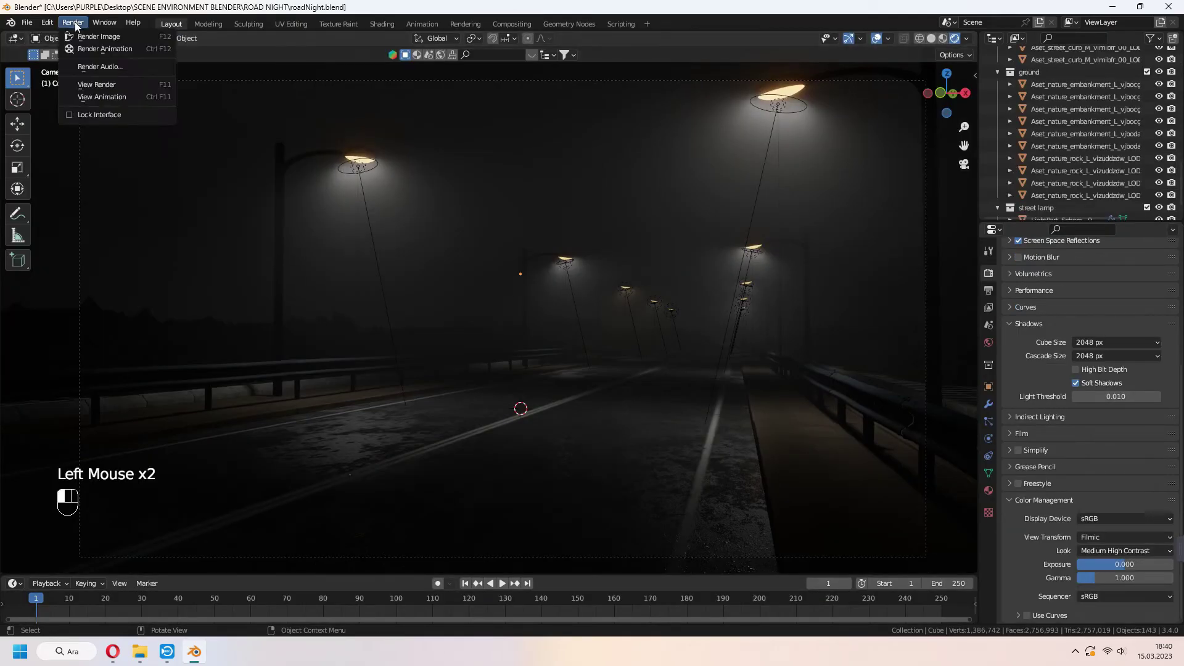
pyautogui.click(988, 290)
pyautogui.scroll(4, 1110, 345)
pyautogui.click(1132, 299)
pyautogui.write('1080')
pyautogui.click(1132, 299)
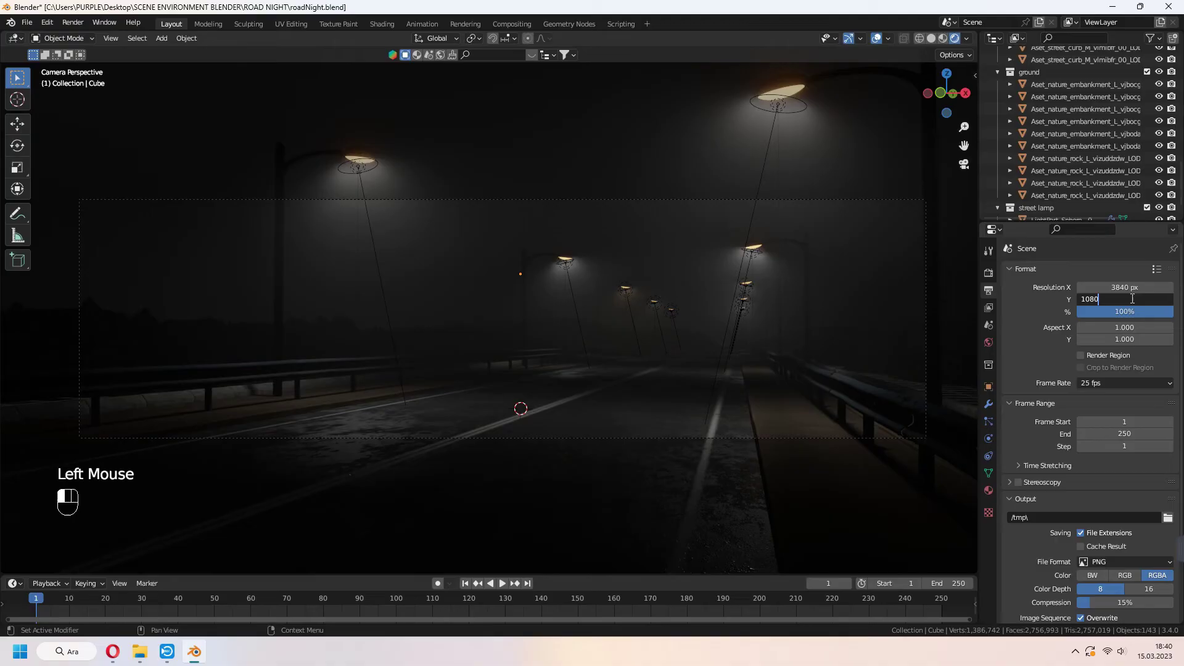
pyautogui.press('Return')
# - Save the file, render the frame with F12, and bring up the camera's Camera Shakify panel
pyautogui.hotkey('ctrl', 's')
pyautogui.press('F12')
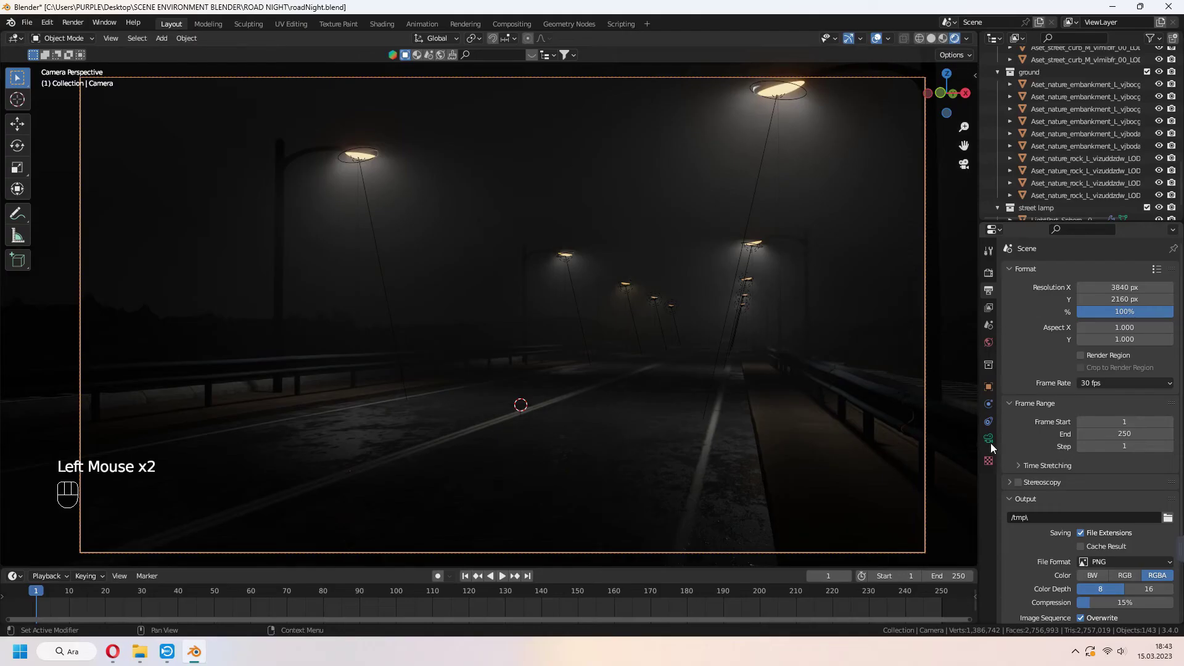
pyautogui.click(988, 439)
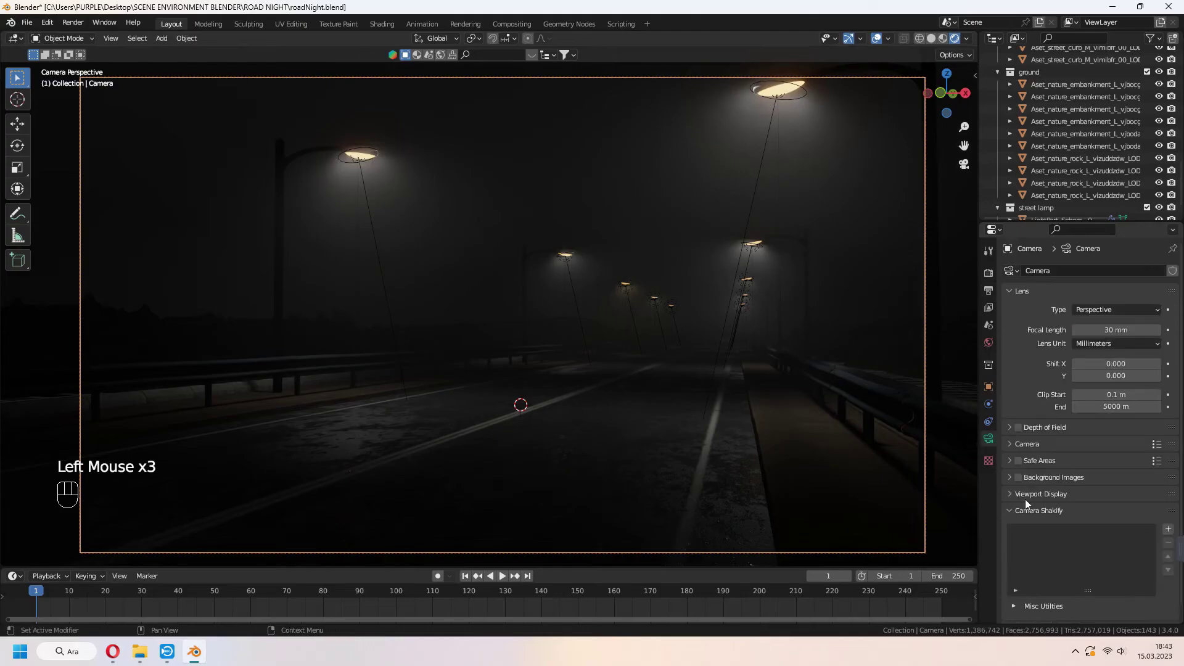
pyautogui.scroll(-2, 1028, 501)
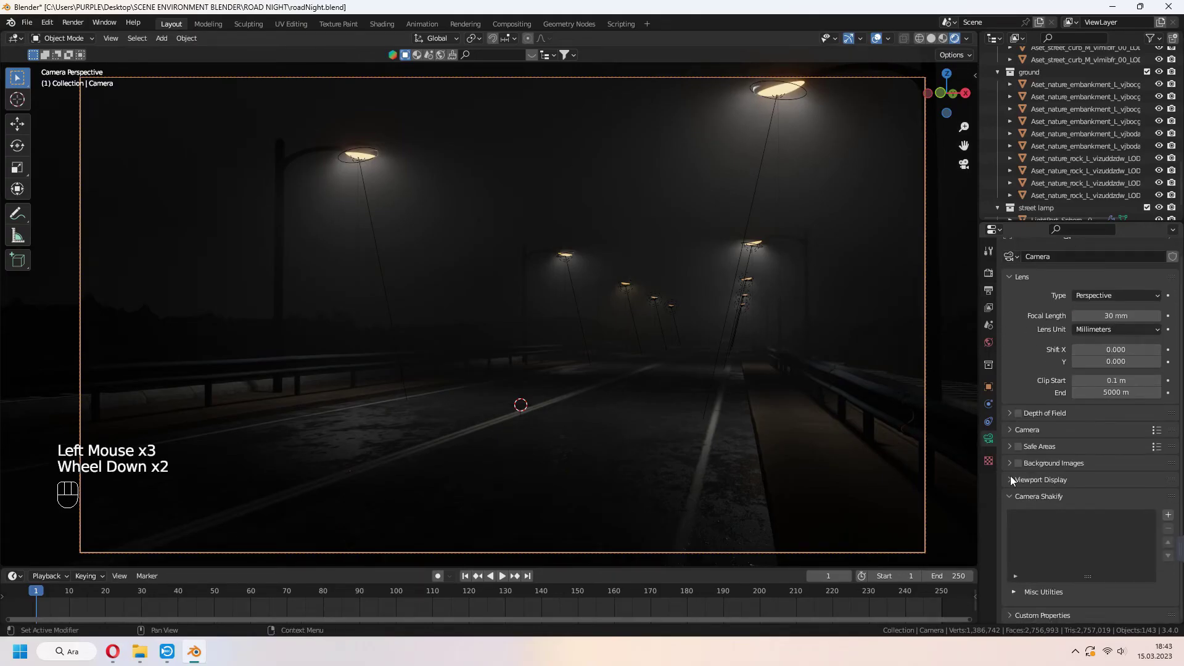
# - Open the EatTheFuture camera_shakify GitHub repository and download it as a ZIP
pyautogui.click(112, 651)
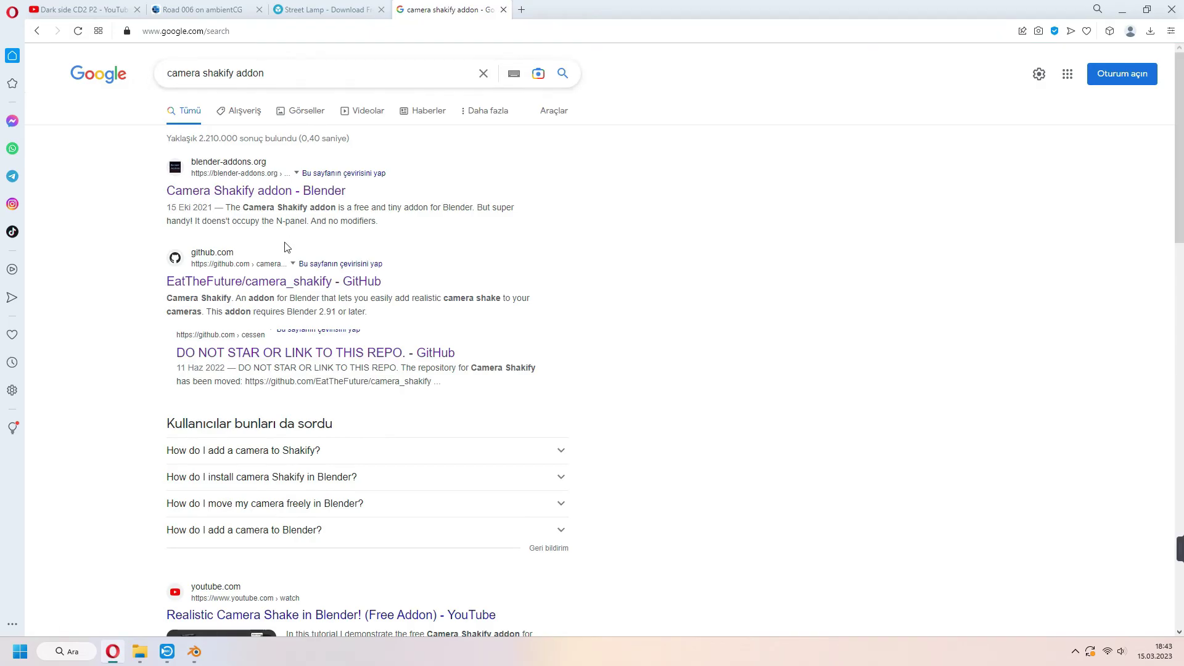
pyautogui.click(275, 282)
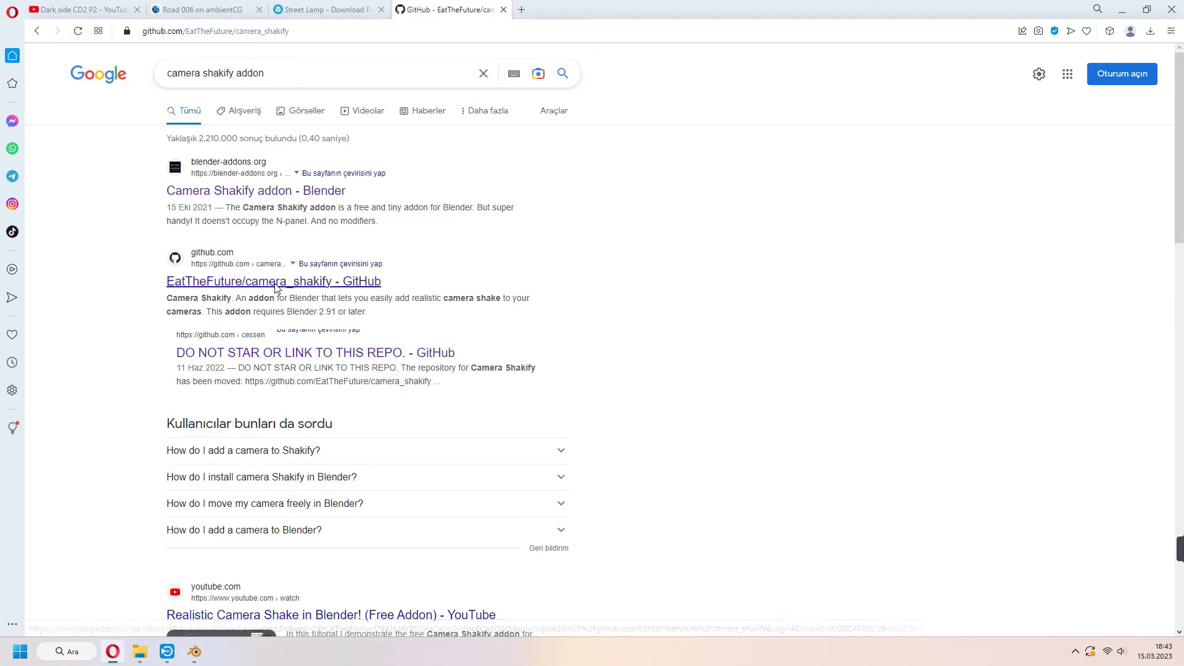
pyautogui.click(758, 183)
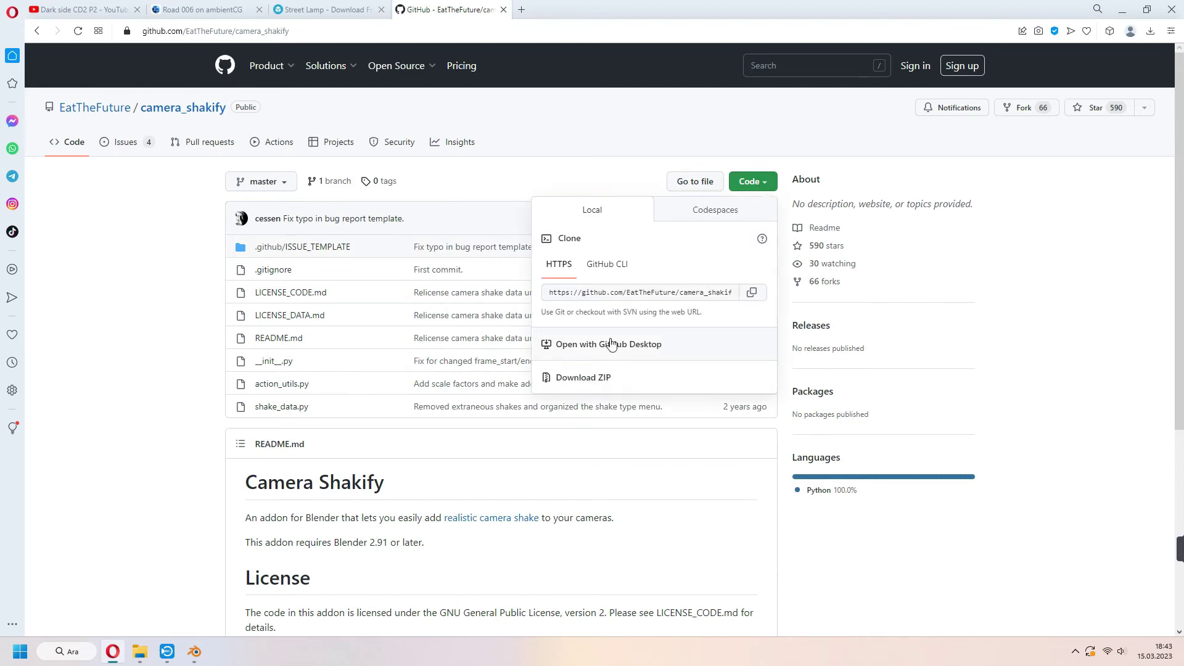
pyautogui.click(589, 382)
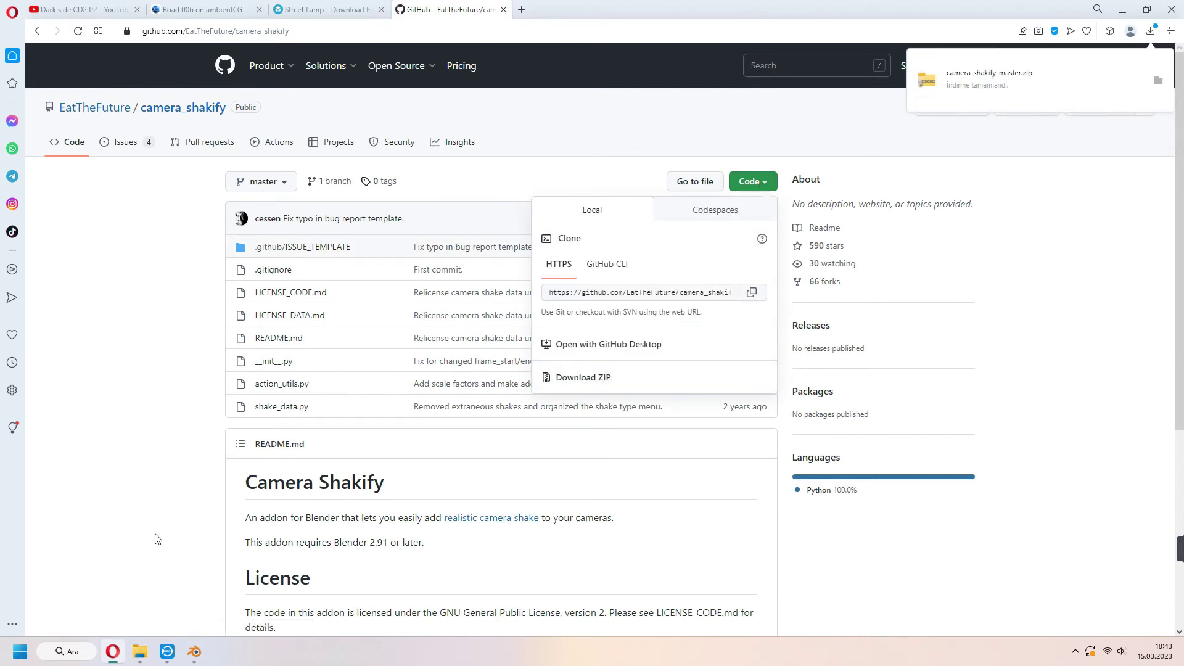
# - Install camera_shakify-master.zip via Preferences > Add-ons, verify Camera Shakify is enabled, and close Preferences
pyautogui.click(194, 652)
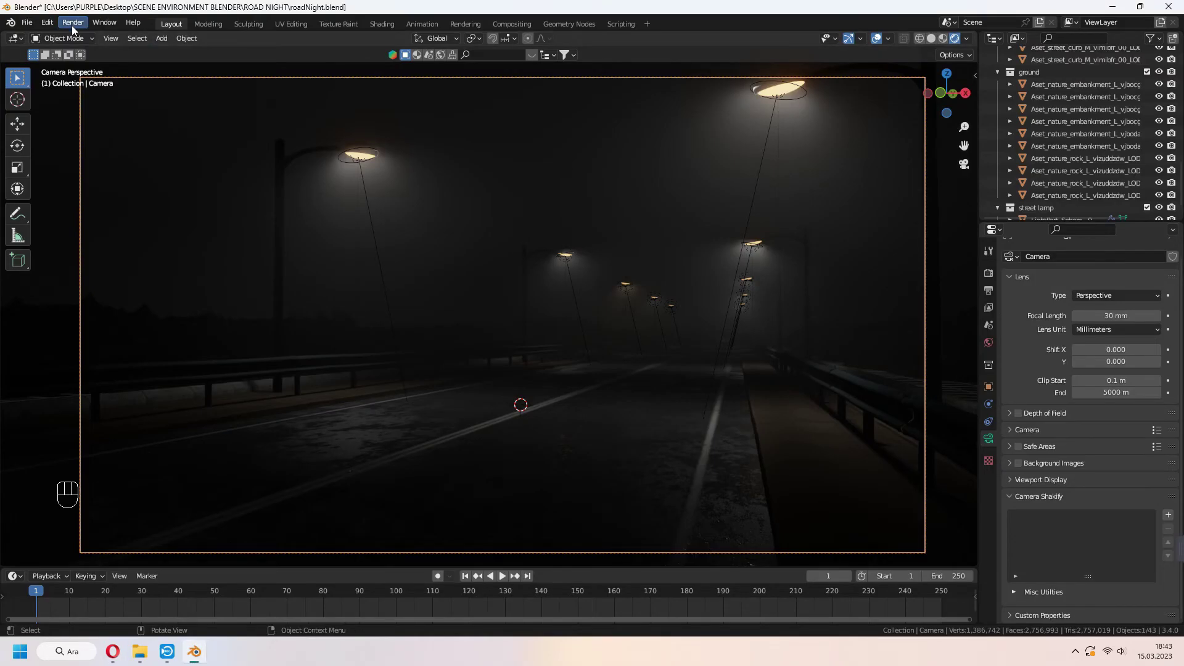
pyautogui.click(52, 23)
pyautogui.click(80, 196)
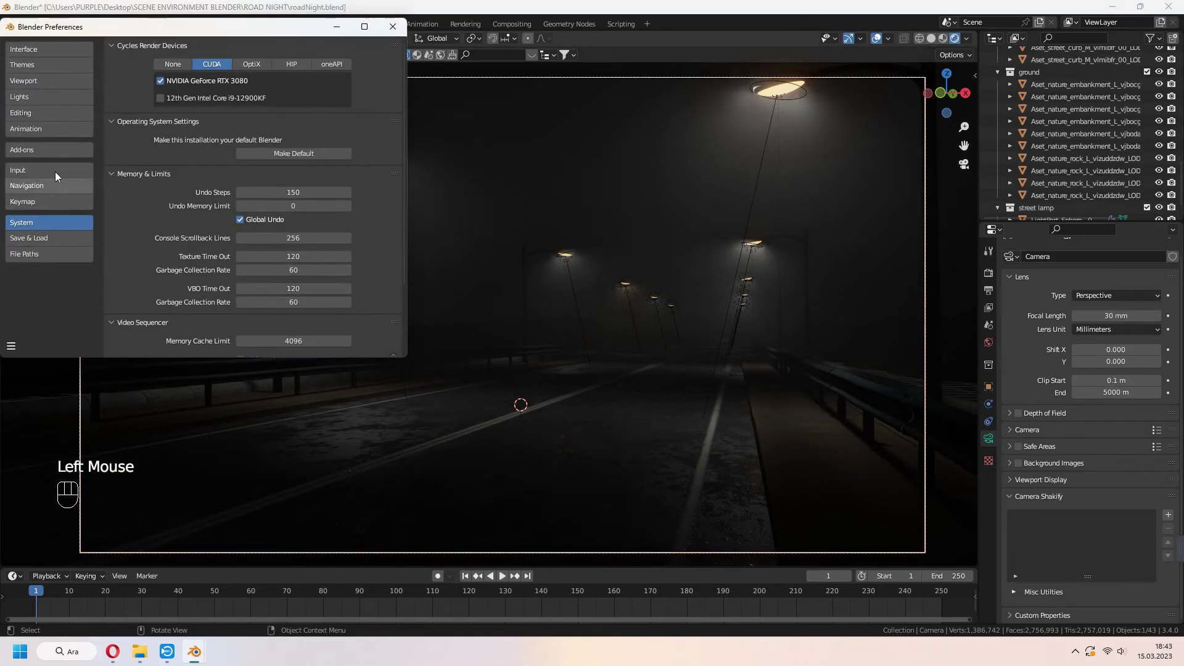
pyautogui.click(41, 149)
pyautogui.click(293, 47)
pyautogui.click(284, 131)
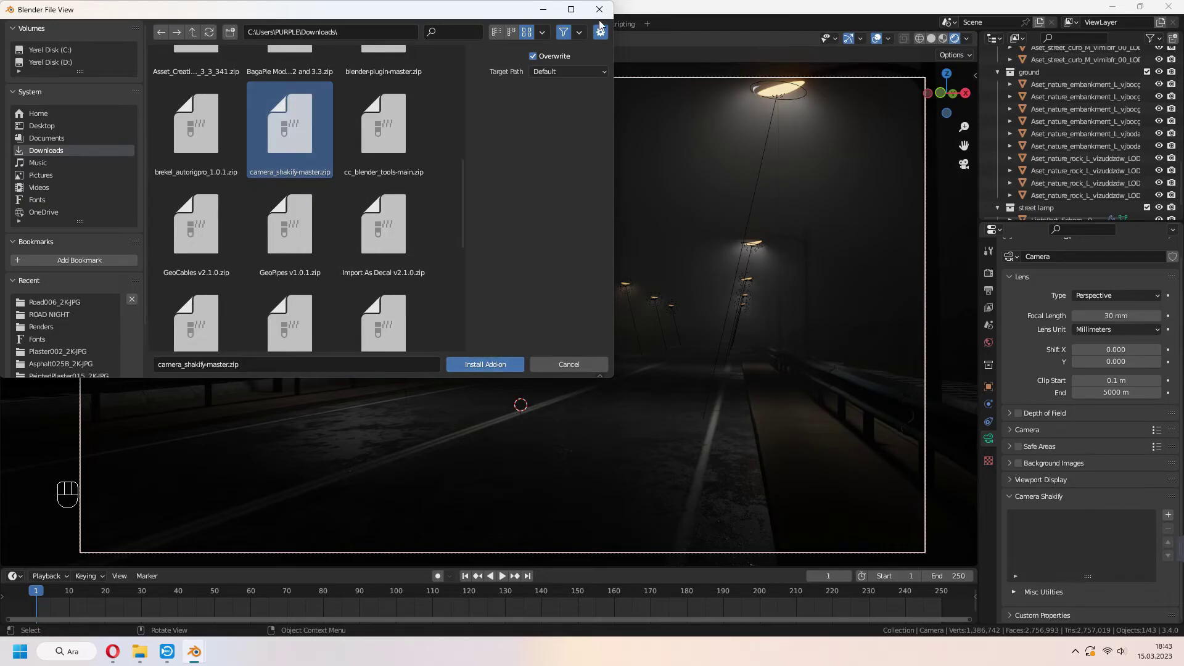
pyautogui.click(560, 362)
pyautogui.write('camer')
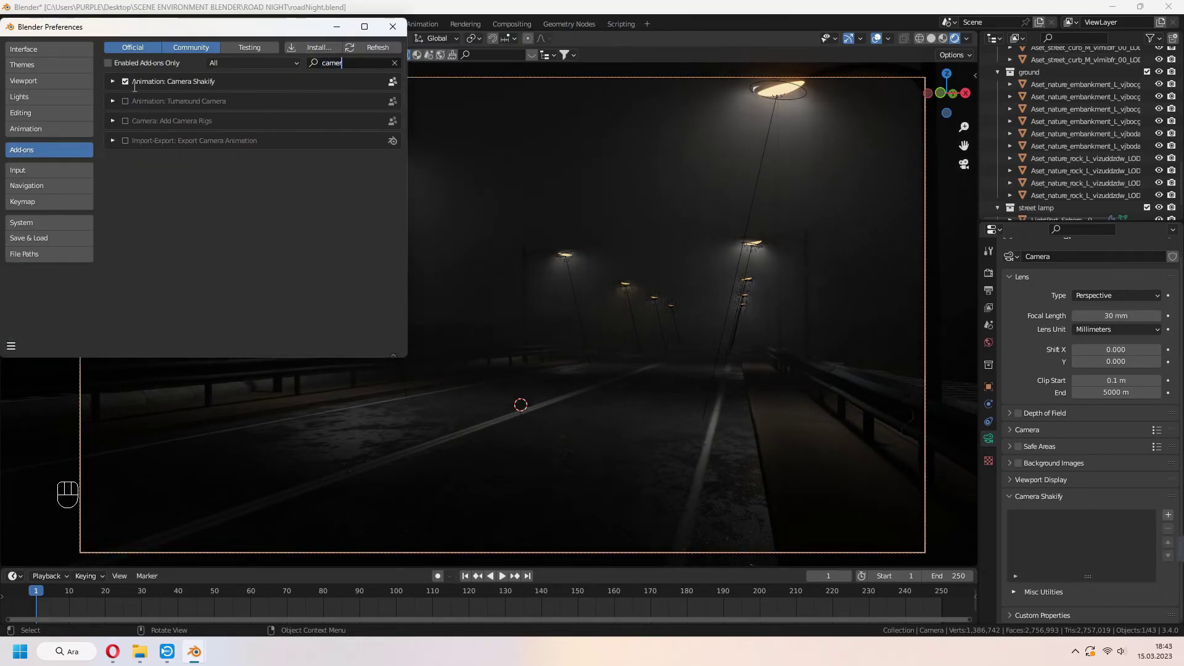
pyautogui.click(112, 82)
pyautogui.click(393, 26)
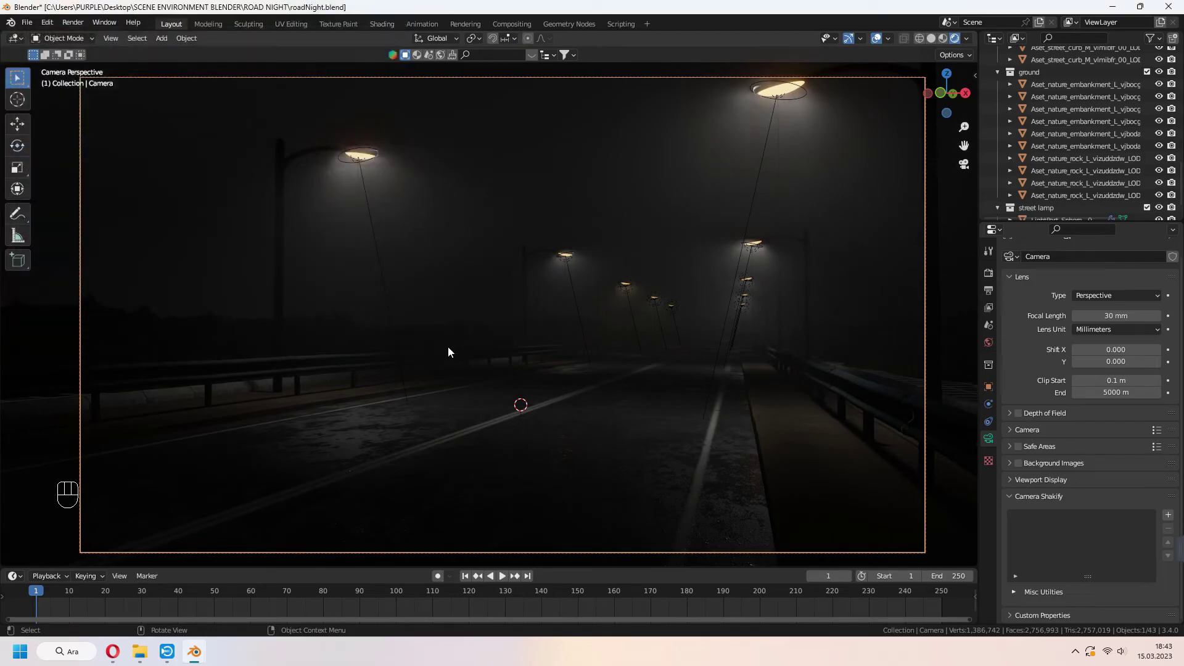
# - Walk the camera down the road and keyframe its location at frames 1 and 30
pyautogui.hotkey('shift', '`')
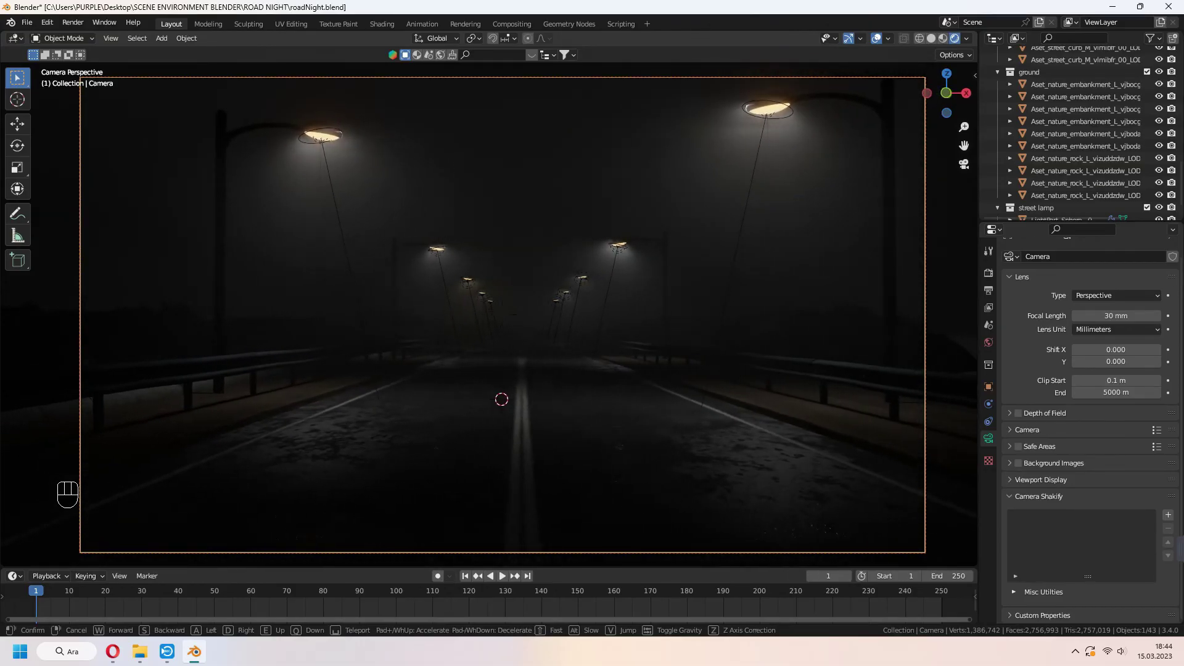
pyautogui.press('i')
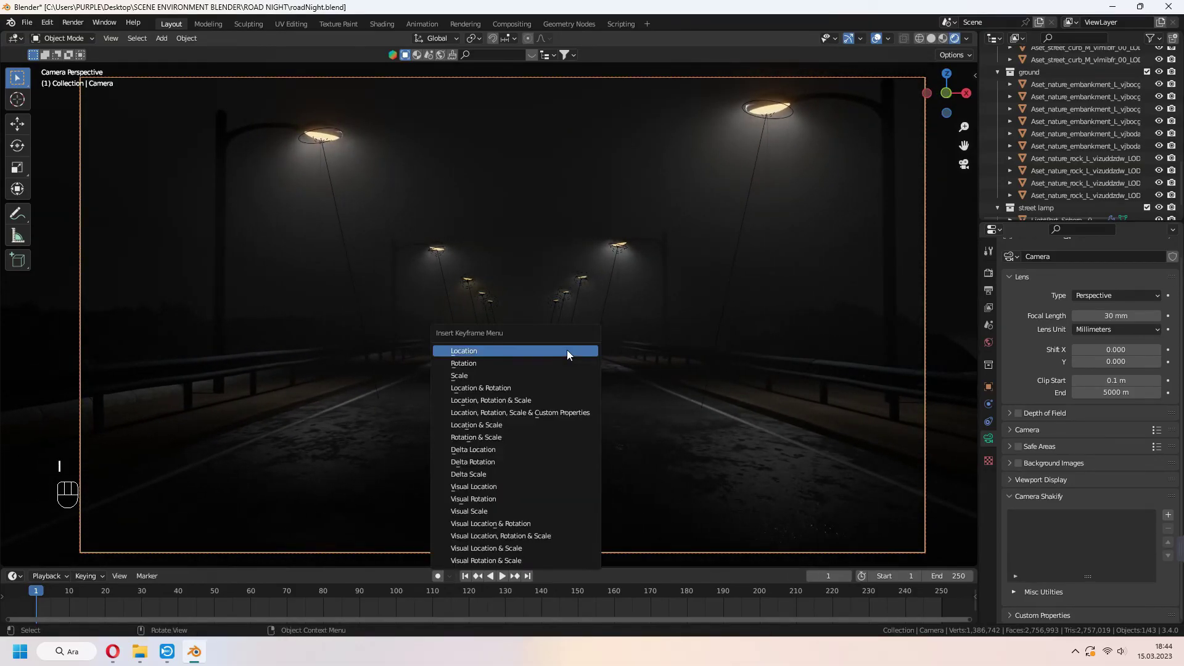
pyautogui.click(542, 400)
pyautogui.moveTo(420, 566); pyautogui.dragTo(420, 548)
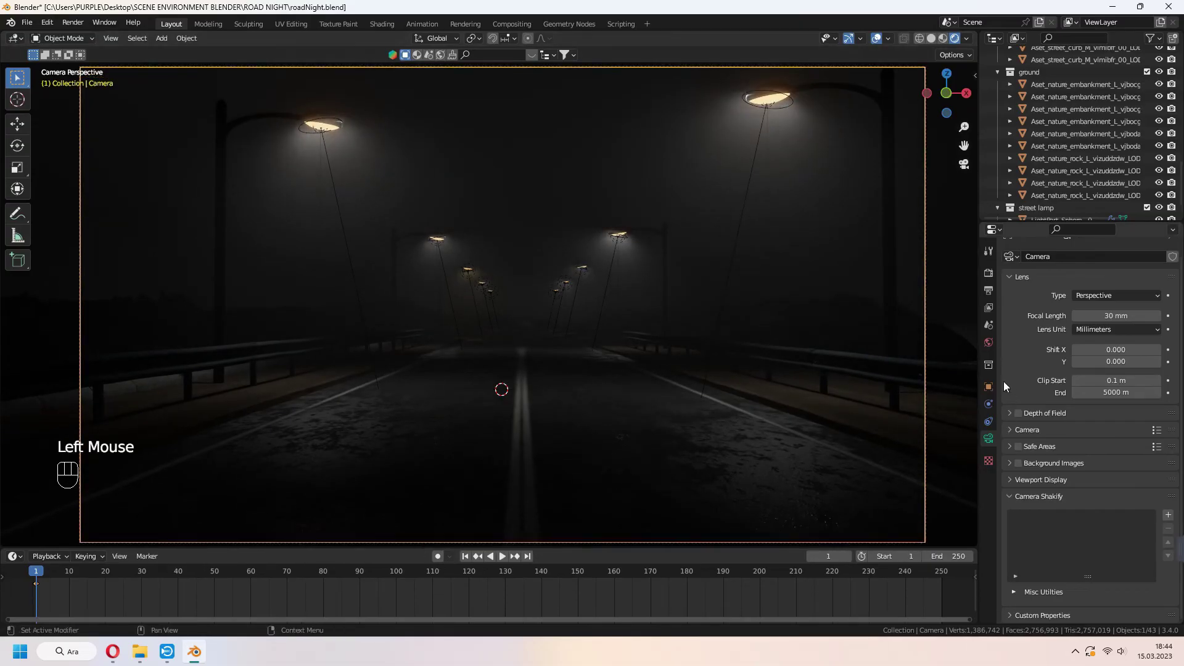
pyautogui.click(142, 575)
pyautogui.press('q')
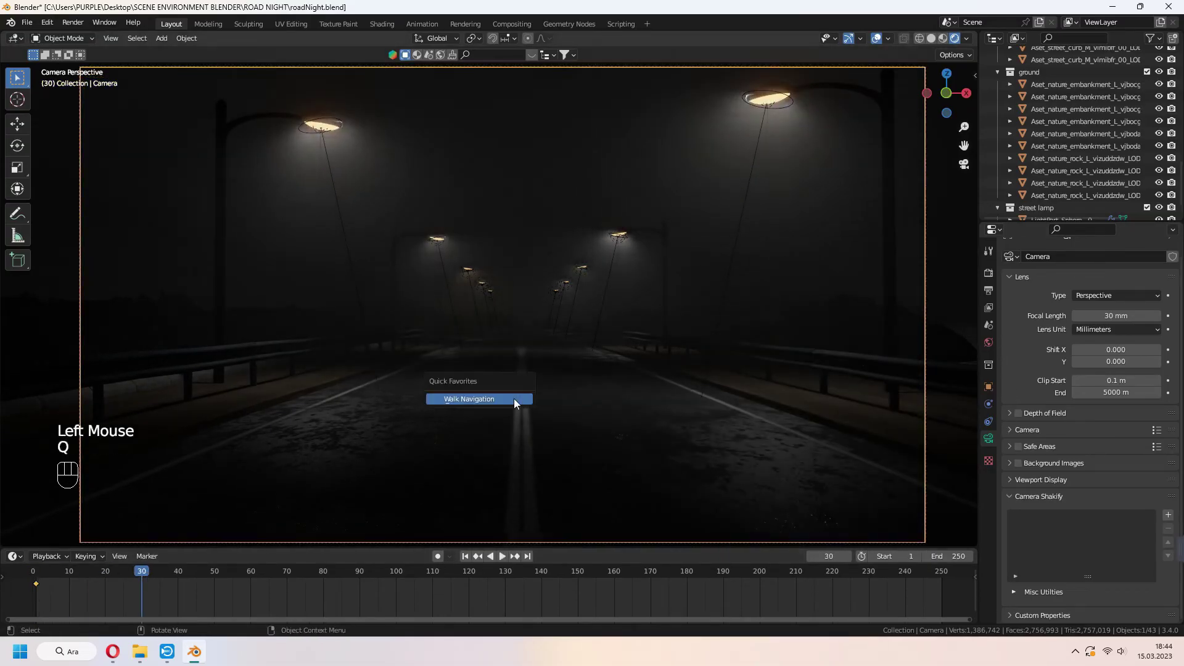
pyautogui.click(513, 398)
pyautogui.press('i')
pyautogui.click(513, 398)
# - Set the scene end frame to 650 and save the file
pyautogui.click(943, 555)
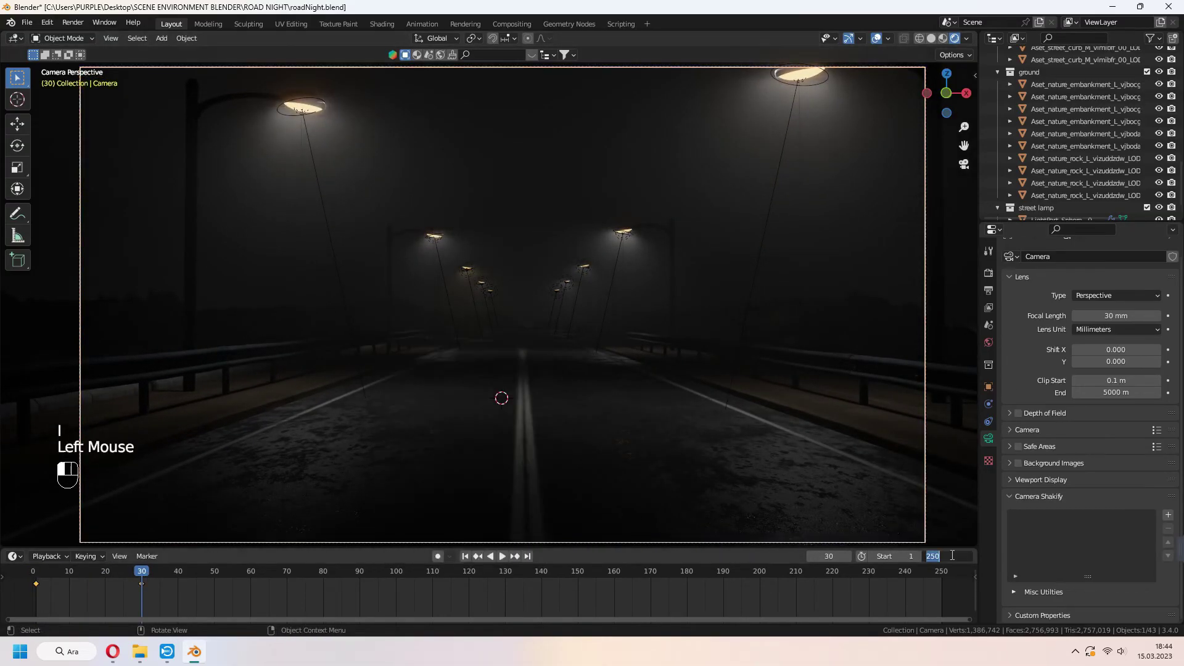
pyautogui.write('650')
pyautogui.press('Return')
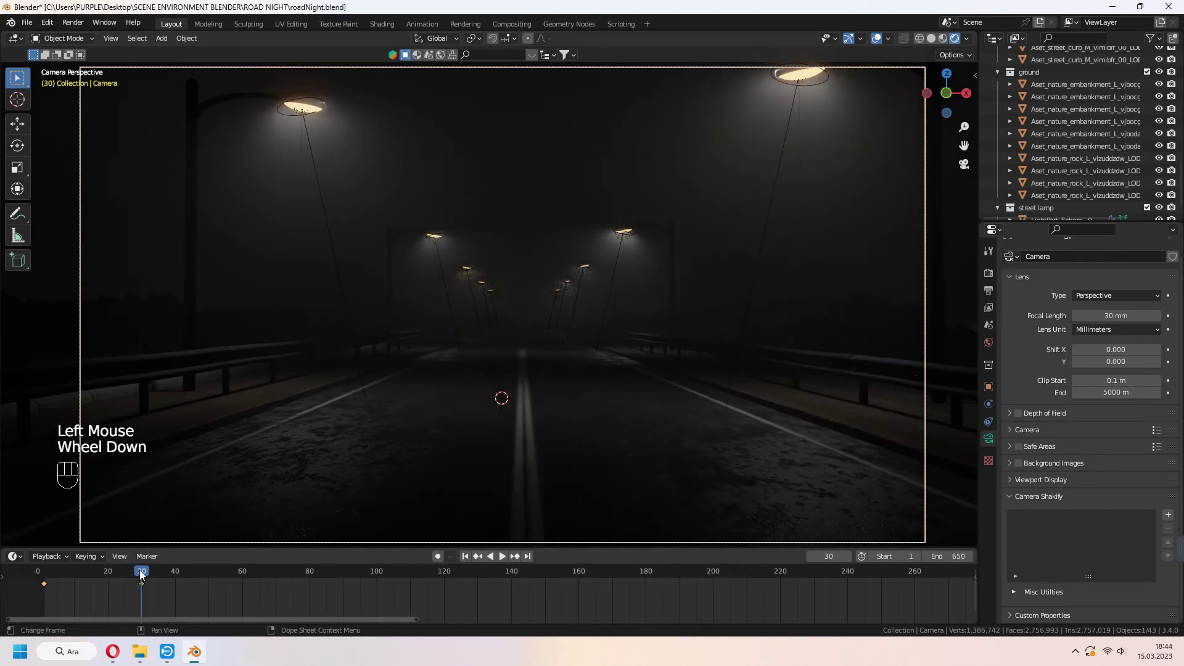
pyautogui.click(293, 505)
pyautogui.hotkey('ctrl', 's')
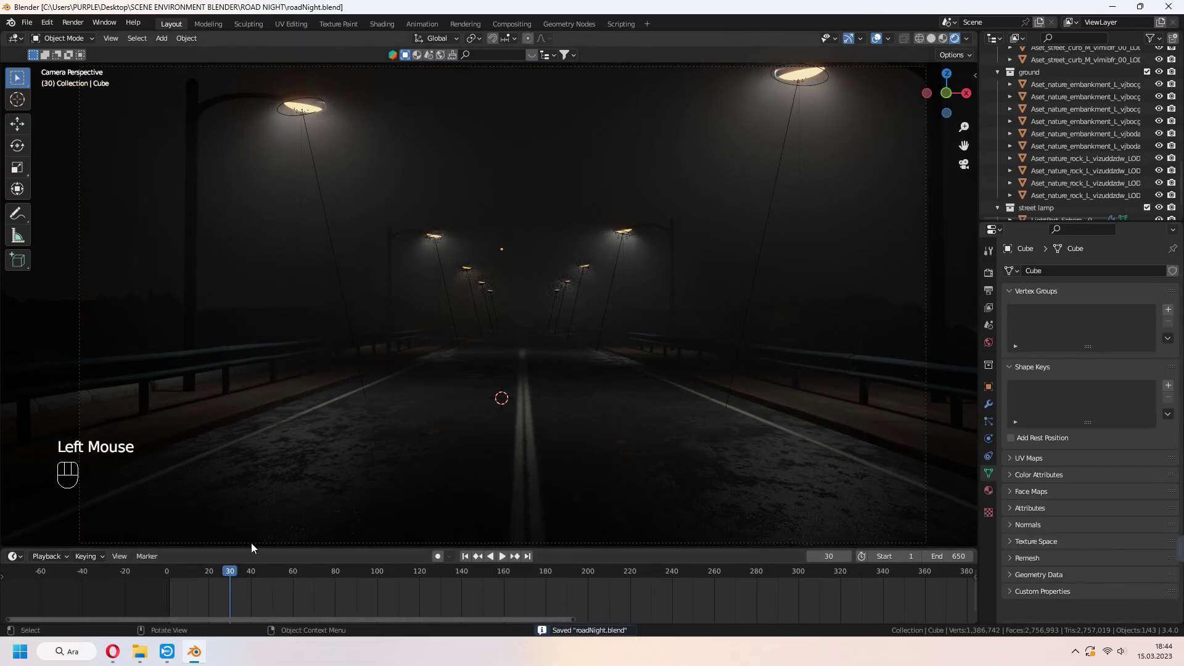
# - Walk the camera further forward and keyframe its location at later frames
pyautogui.click(250, 543)
pyautogui.press('space')
pyautogui.press('space')
pyautogui.click(516, 452)
pyautogui.press('q')
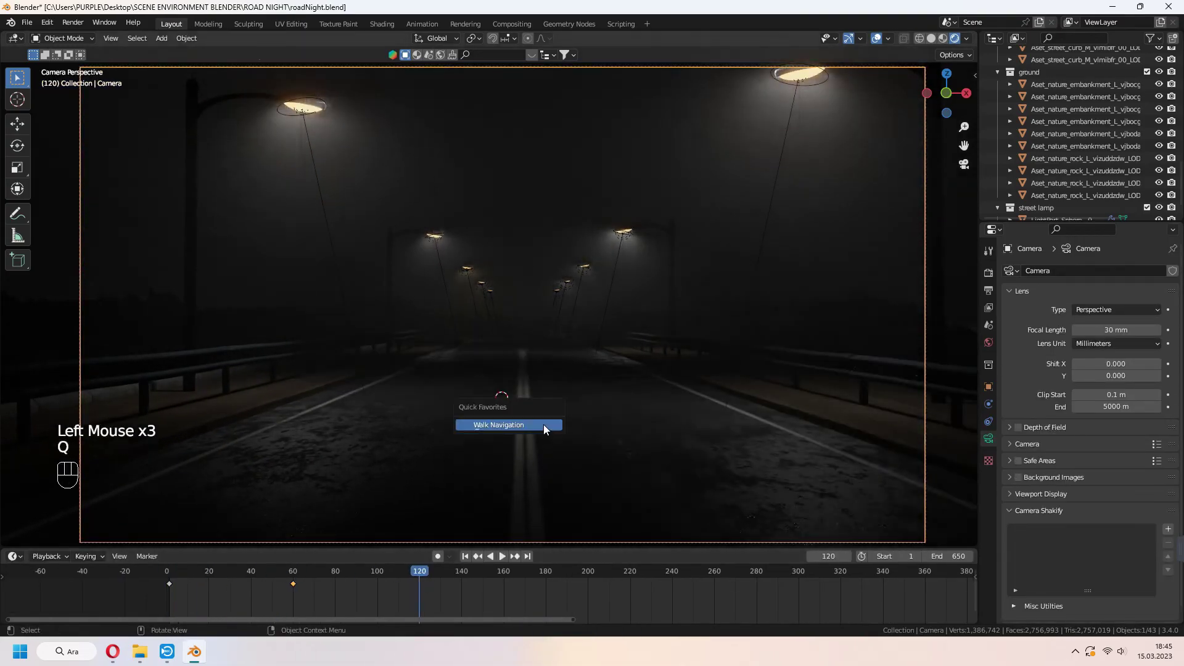
pyautogui.click(543, 424)
pyautogui.click(484, 414)
pyautogui.press('q')
pyautogui.click(564, 443)
pyautogui.click(642, 390)
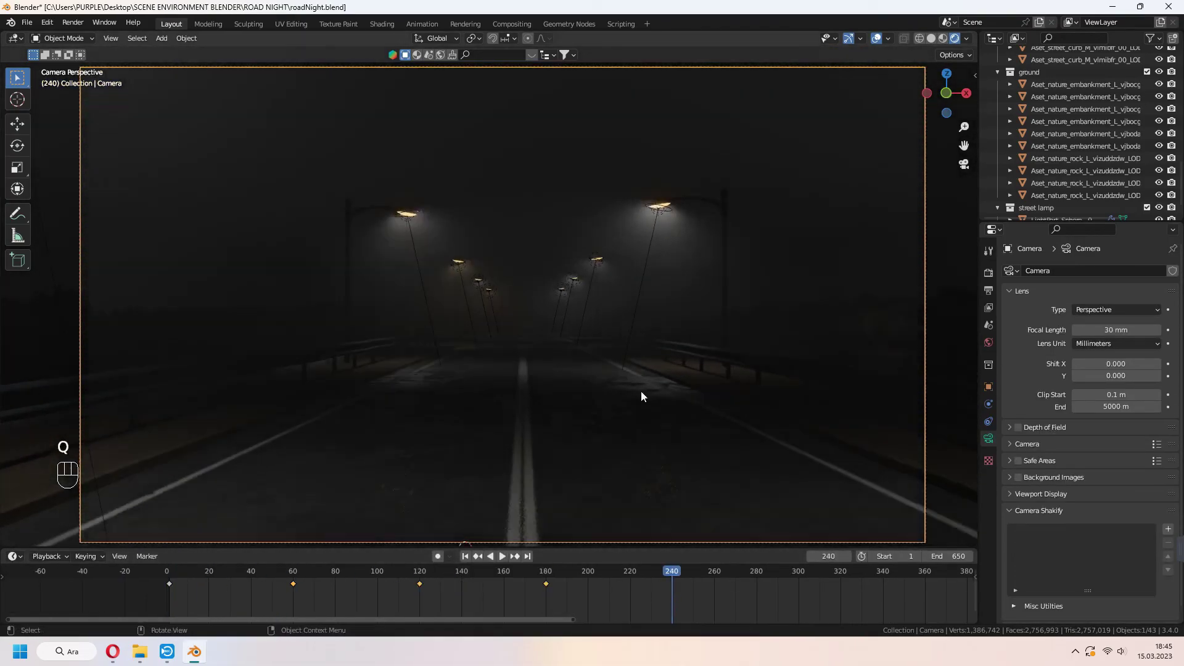
# - Keyframe the camera around frame 360 and play back the walk to check its path
pyautogui.click(786, 569)
pyautogui.moveTo(559, 617); pyautogui.dragTo(624, 617)
pyautogui.click(673, 589)
pyautogui.press('q')
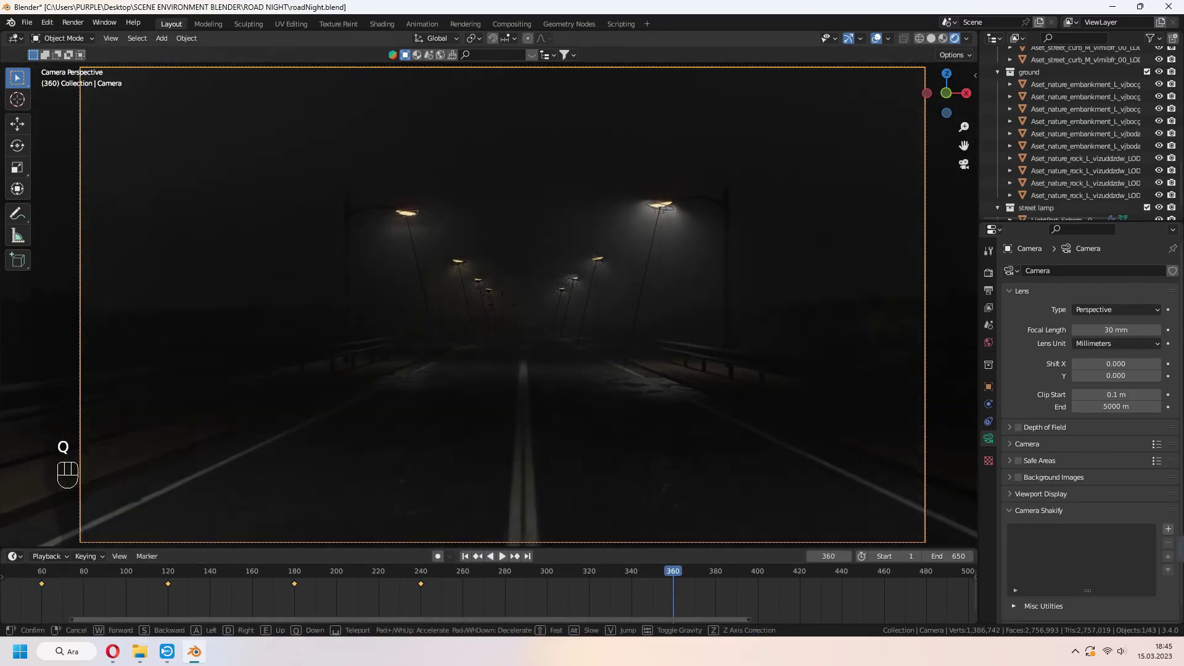
pyautogui.press('space')
pyautogui.press('space')
pyautogui.press('space')
pyautogui.click(302, 572)
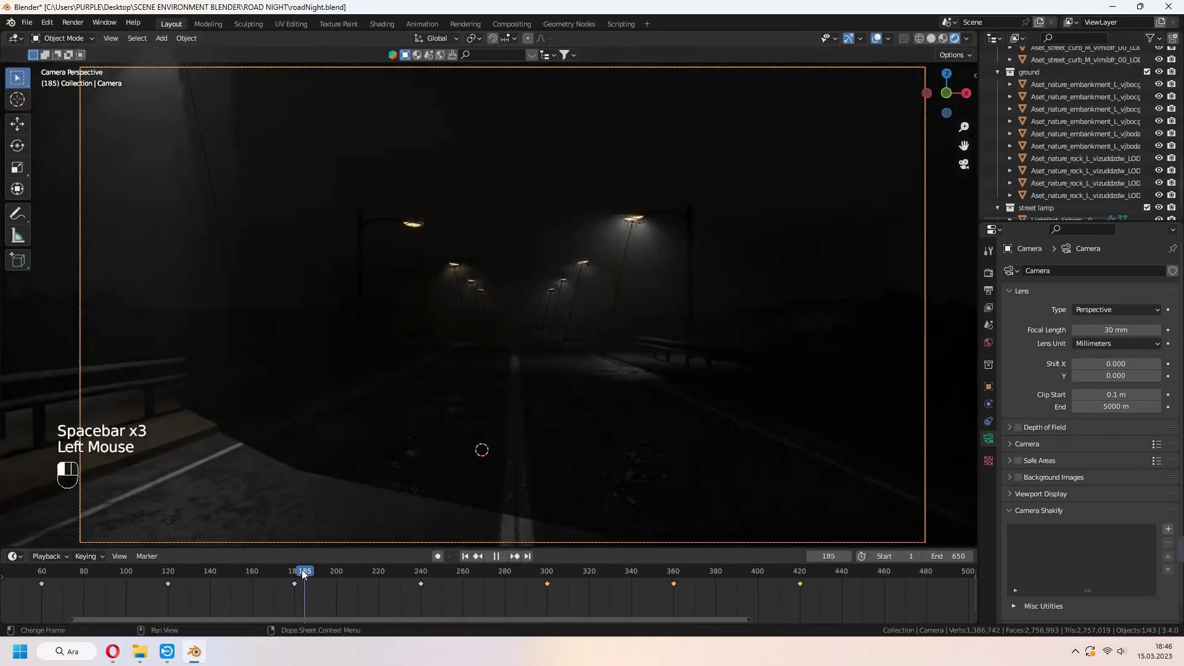
pyautogui.press('q')
pyautogui.click(361, 572)
pyautogui.press('space')
pyautogui.click(547, 572)
# - Set the render resolution to 1920×1080
pyautogui.press('q')
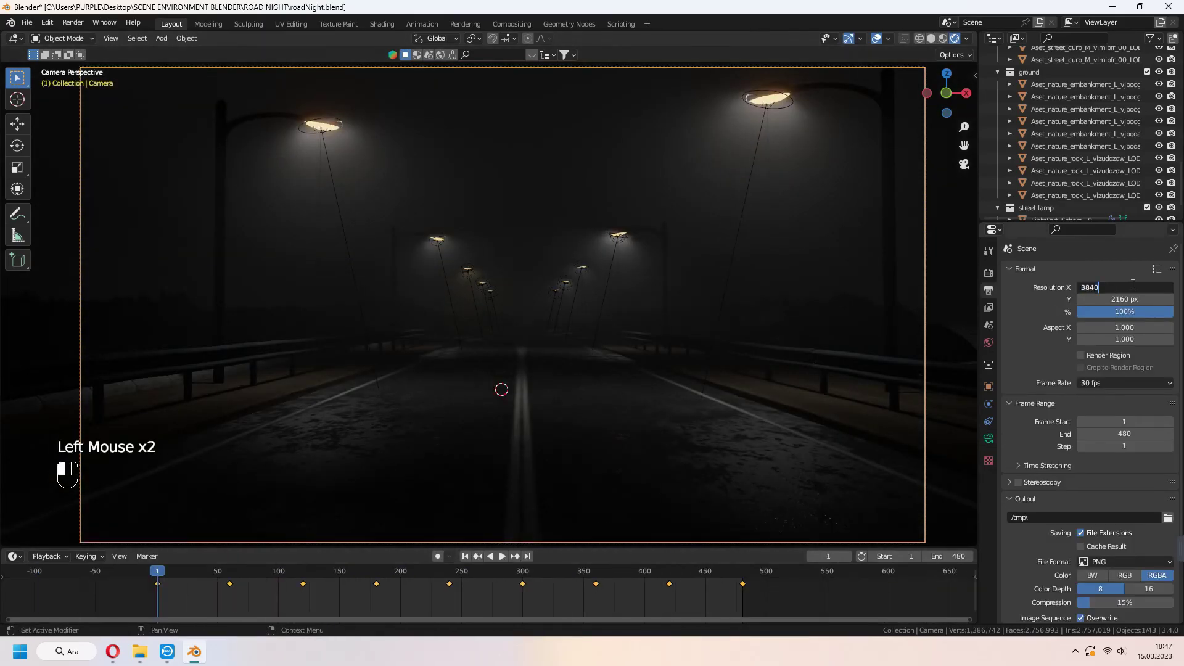
pyautogui.write('1920')
pyautogui.press('Return')
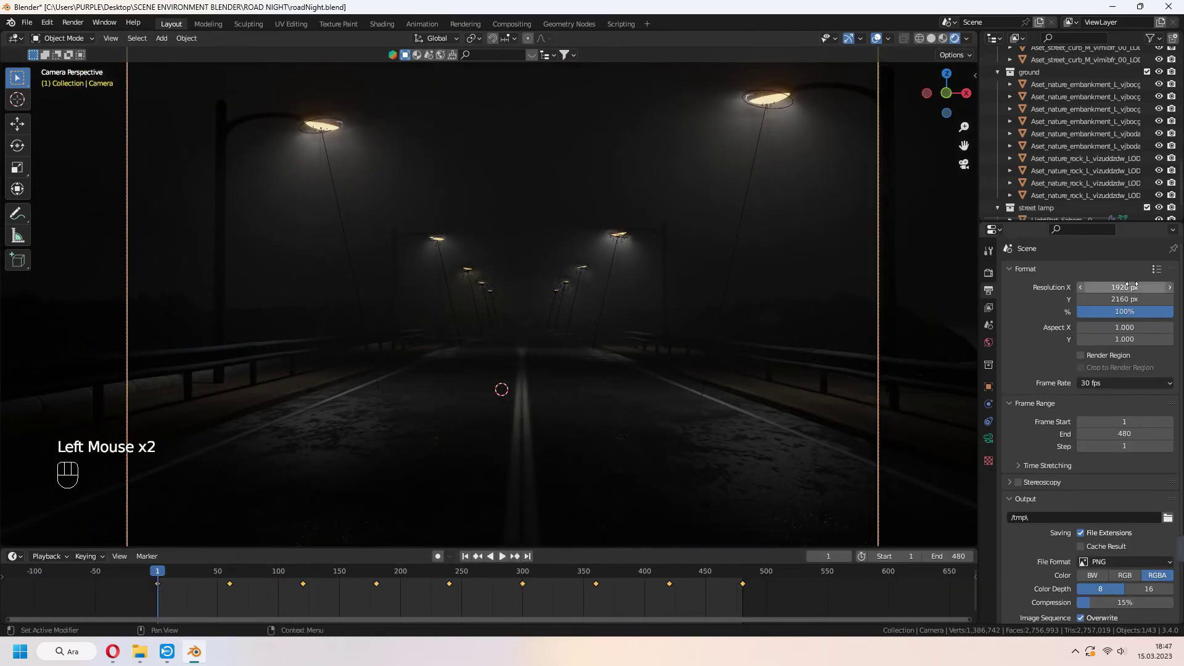
pyautogui.write('1080')
pyautogui.press('Return')
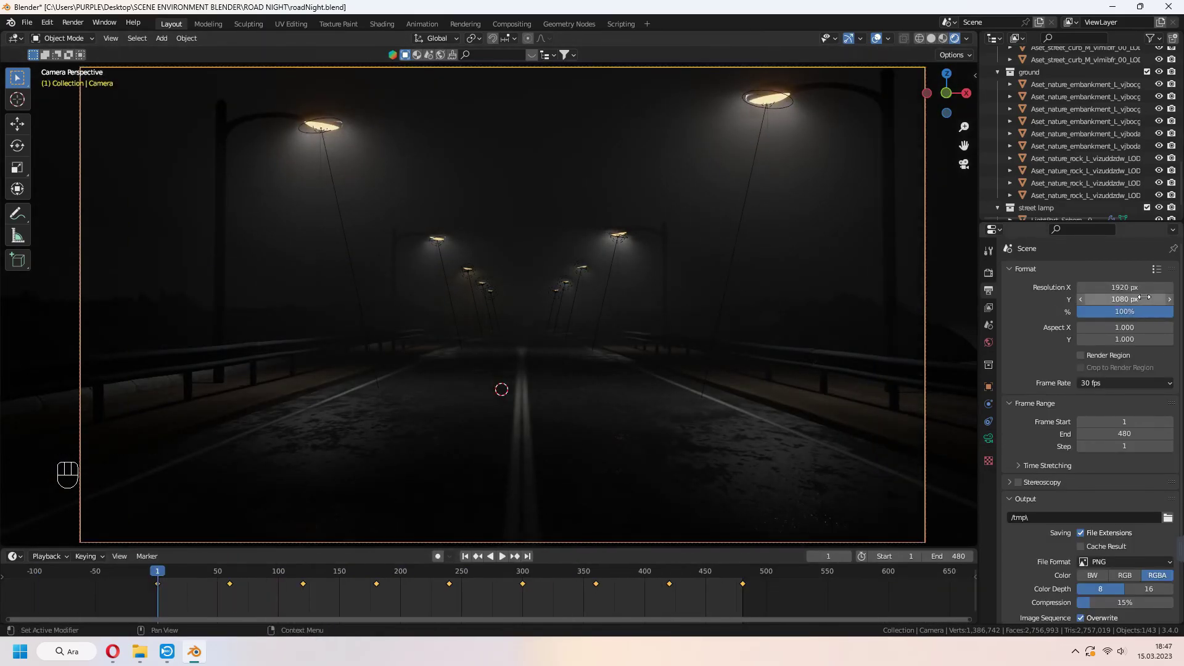
pyautogui.scroll(-4, 1061, 483)
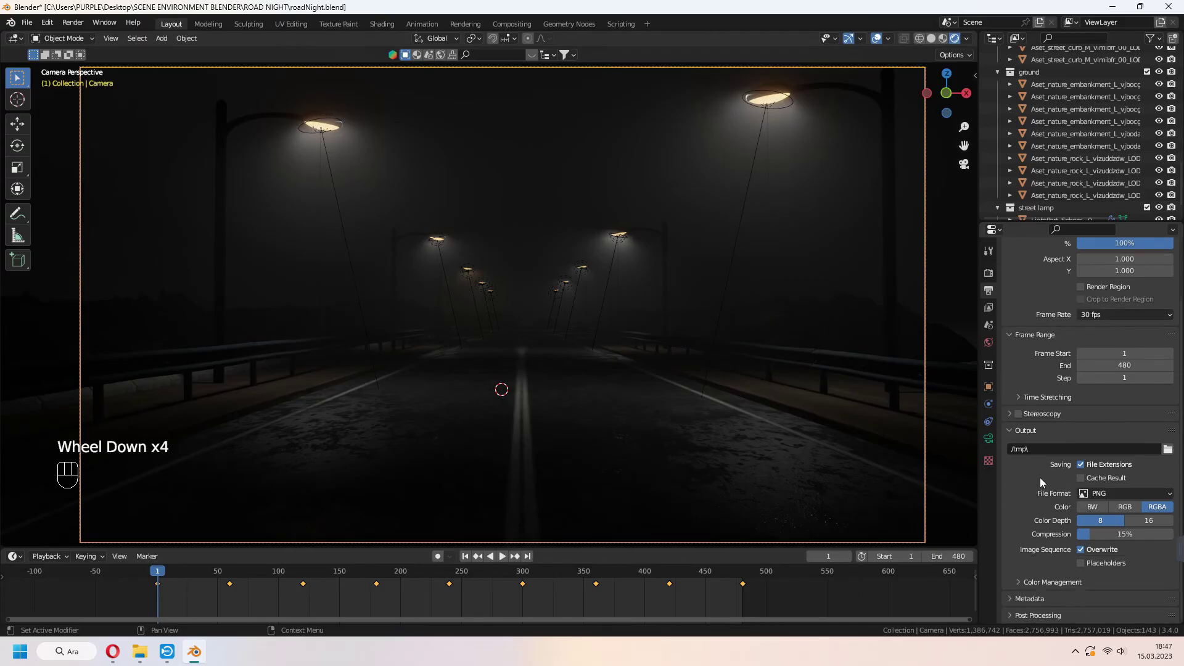
# - Output to the Renders folder as FFmpeg video in an MPEG-4 container
pyautogui.click(1167, 449)
pyautogui.click(760, 490)
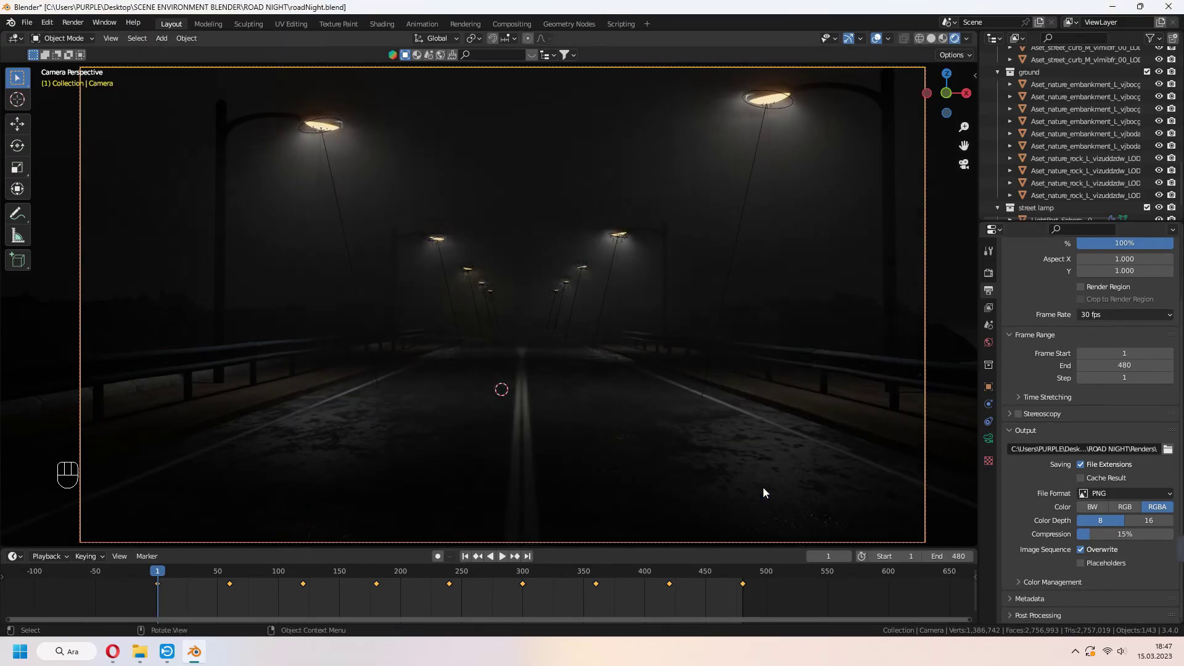
pyautogui.click(1126, 492)
pyautogui.scroll(-1, 1126, 524)
pyautogui.click(1141, 530)
pyautogui.scroll(-2, 1048, 549)
pyautogui.click(1119, 528)
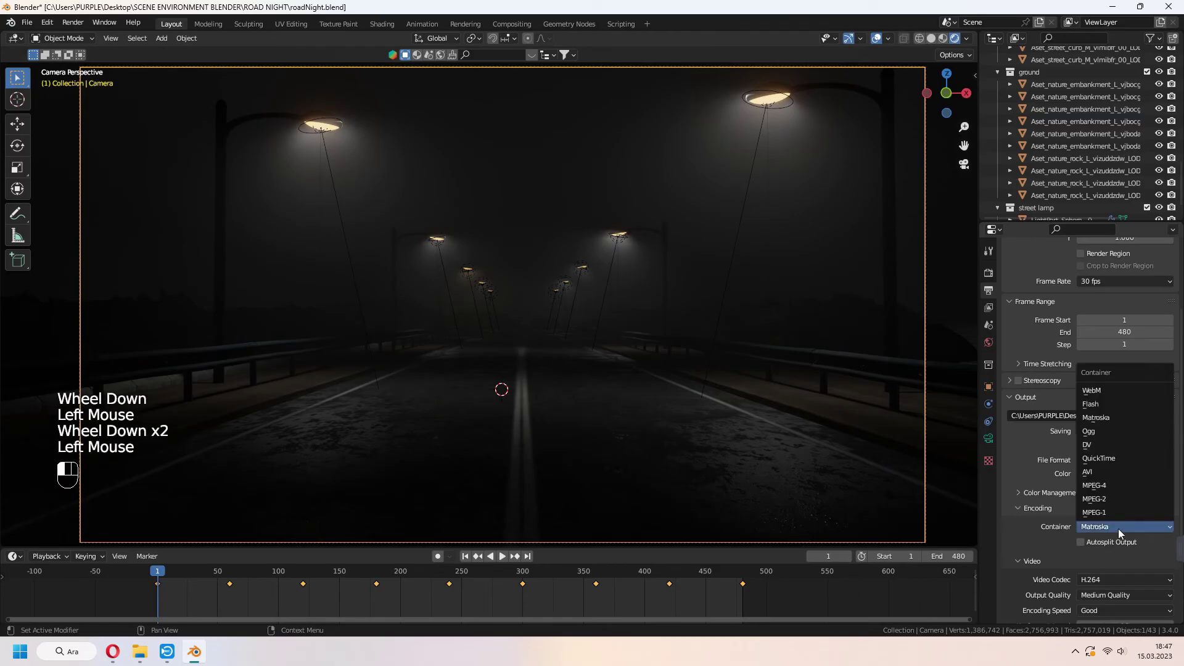
pyautogui.click(1111, 485)
# - Choose the HandyCam Run shake in Camera Shakify and preview it
pyautogui.click(988, 438)
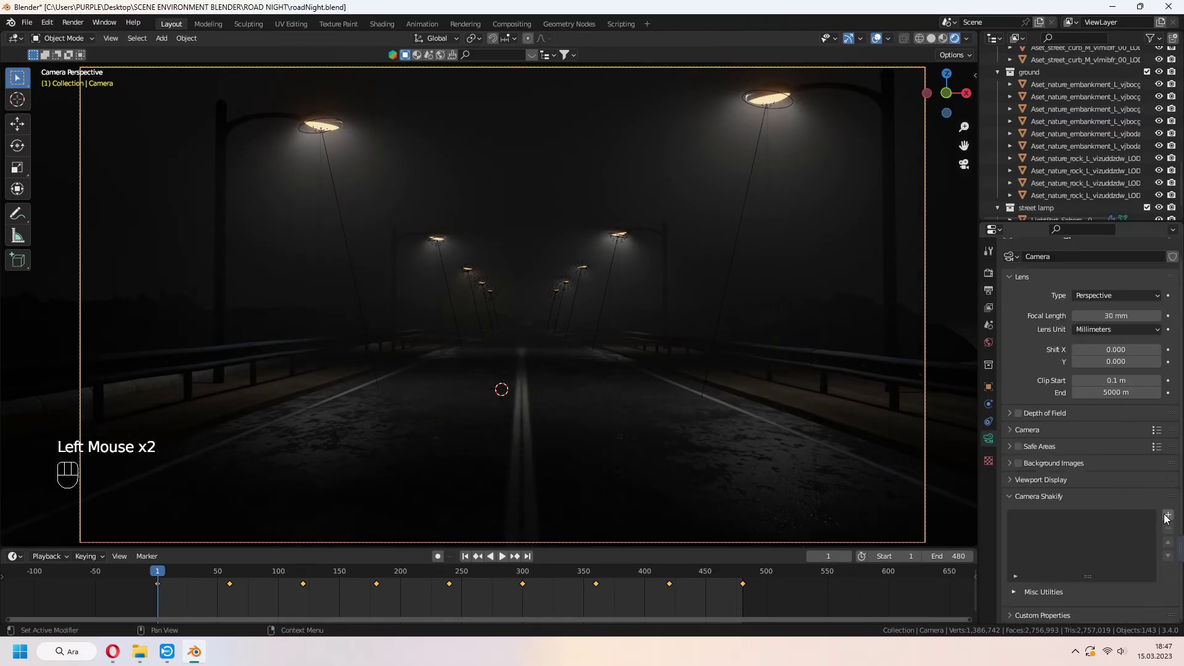
pyautogui.scroll(-1, 1050, 458)
pyautogui.scroll(-2, 1047, 468)
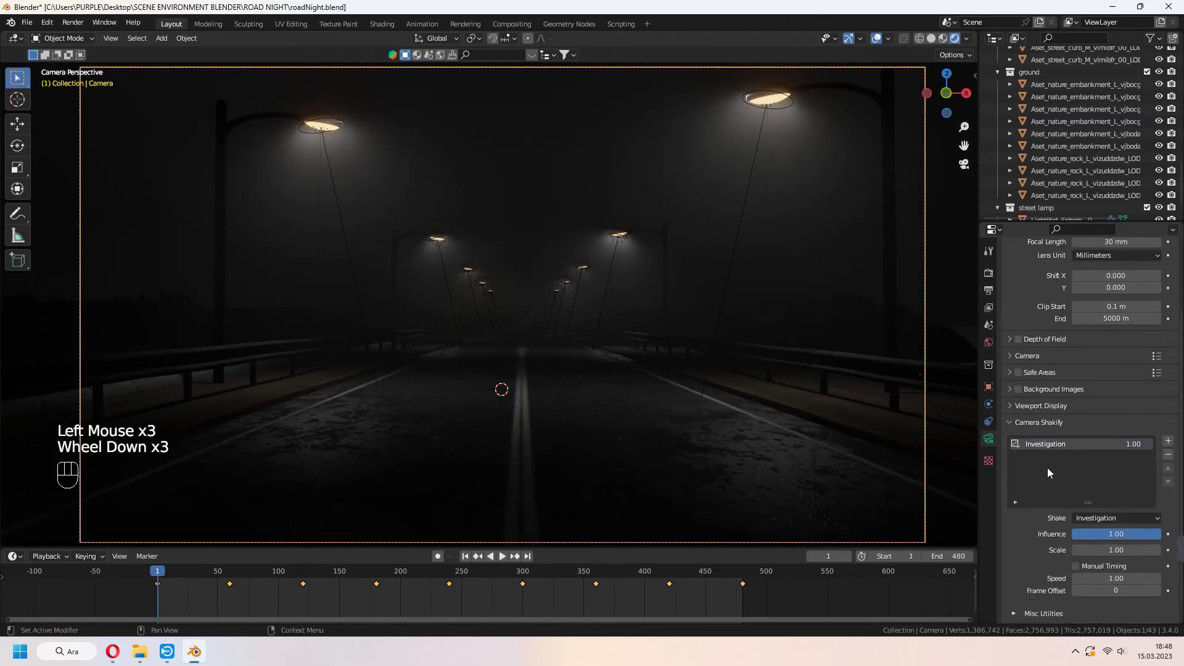
pyautogui.scroll(-1, 1048, 472)
pyautogui.click(1111, 497)
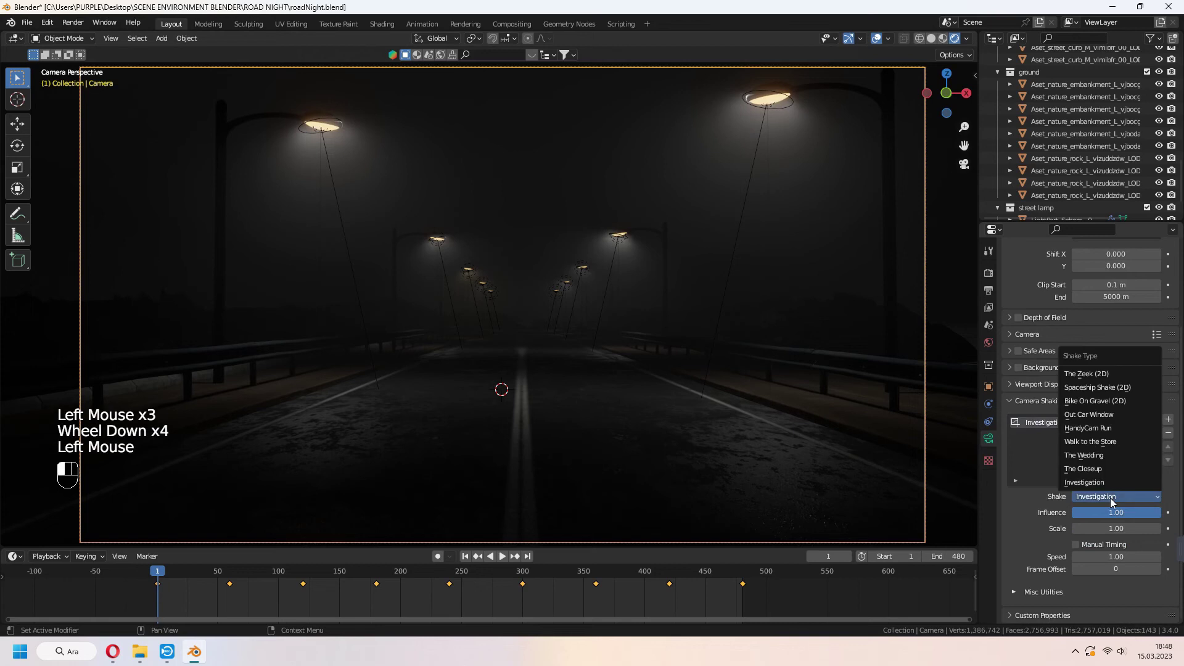
pyautogui.click(1101, 430)
pyautogui.press('space')
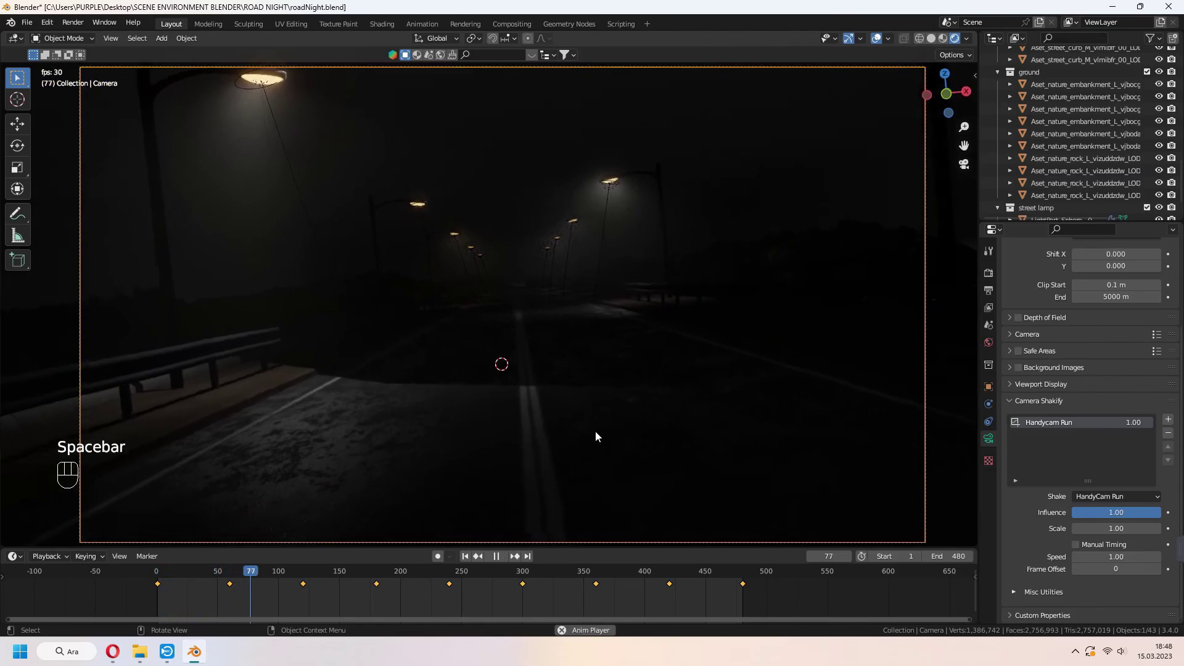
pyautogui.press('space')
pyautogui.press('space')
pyautogui.press('space')
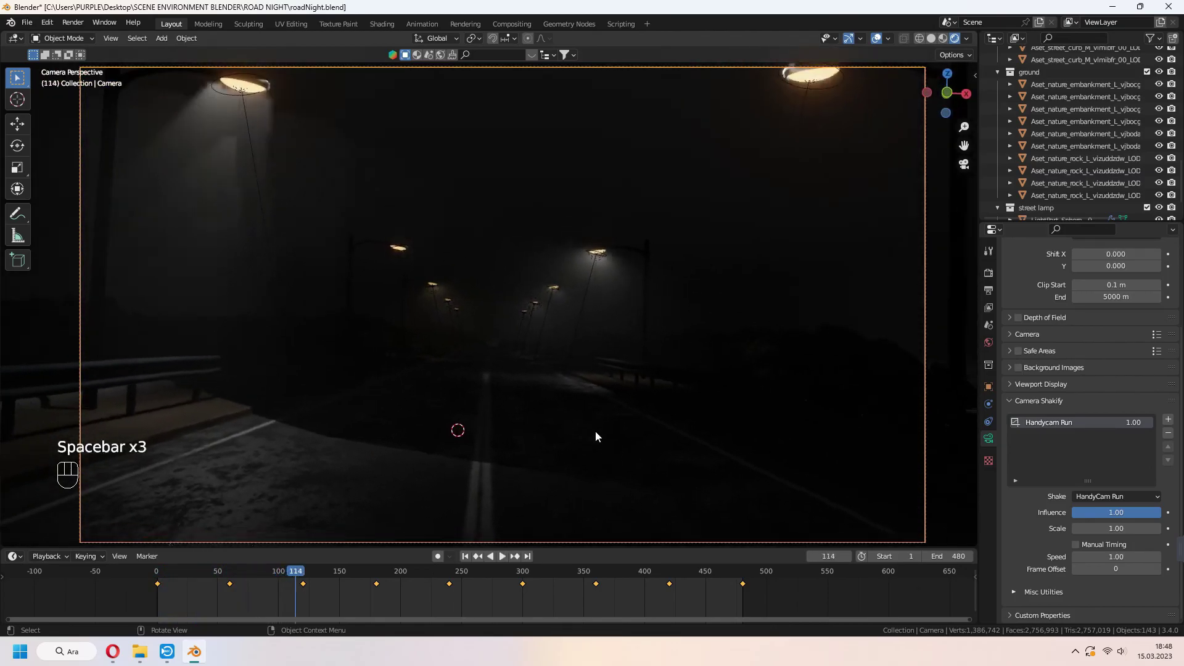
pyautogui.click(465, 555)
# - Lower the shake to influence 0.28 and speed 0.16, then preview the gentler shake
pyautogui.moveTo(1116, 512)
pyautogui.mouseDown()
pyautogui.moveTo(1088, 513)
pyautogui.moveTo(1103, 528)
pyautogui.mouseUp()
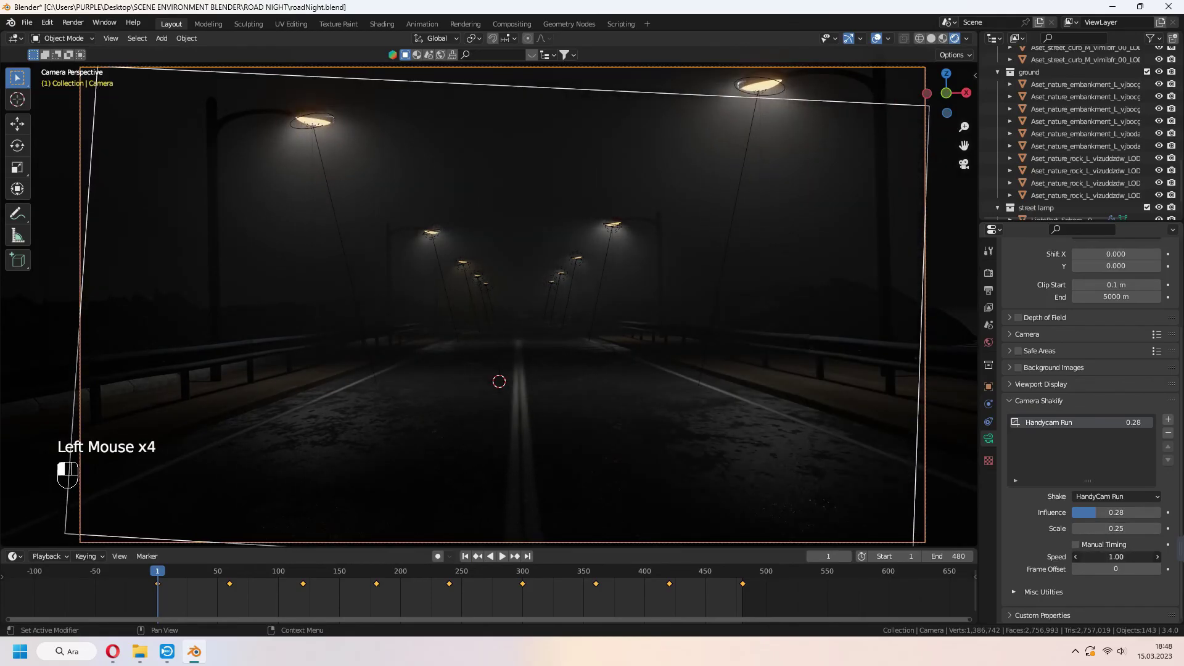
pyautogui.moveTo(1116, 556); pyautogui.dragTo(1092, 556)
pyautogui.press('space')
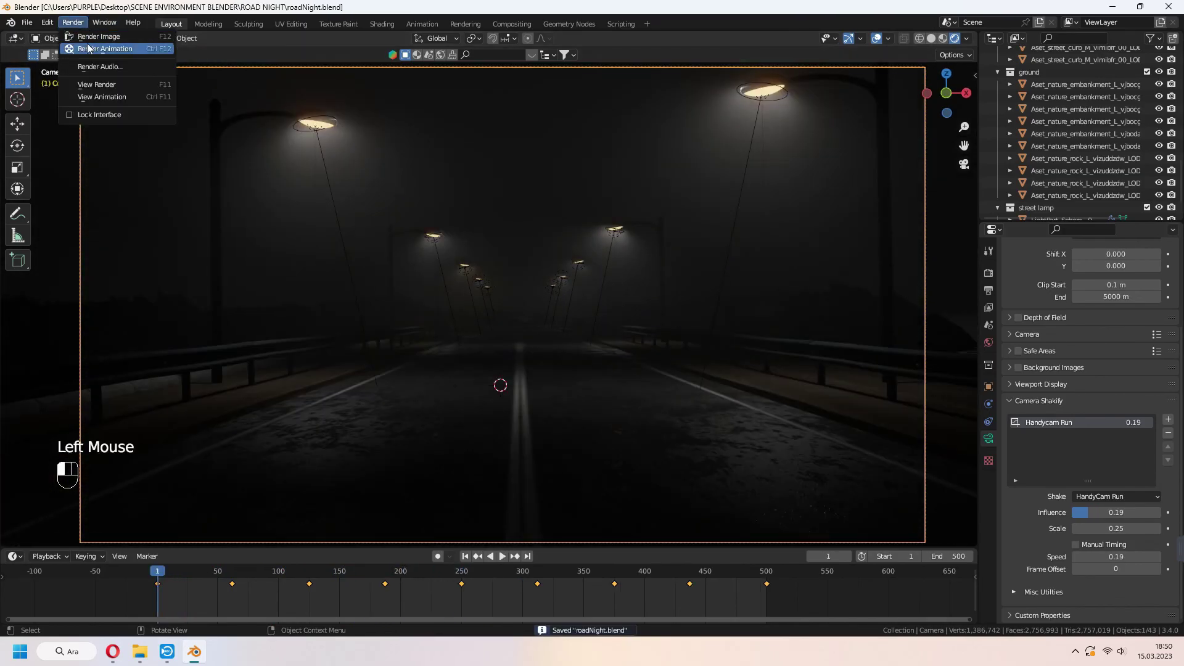
# - Start Render Animation from the Render menu
pyautogui.click(88, 48)
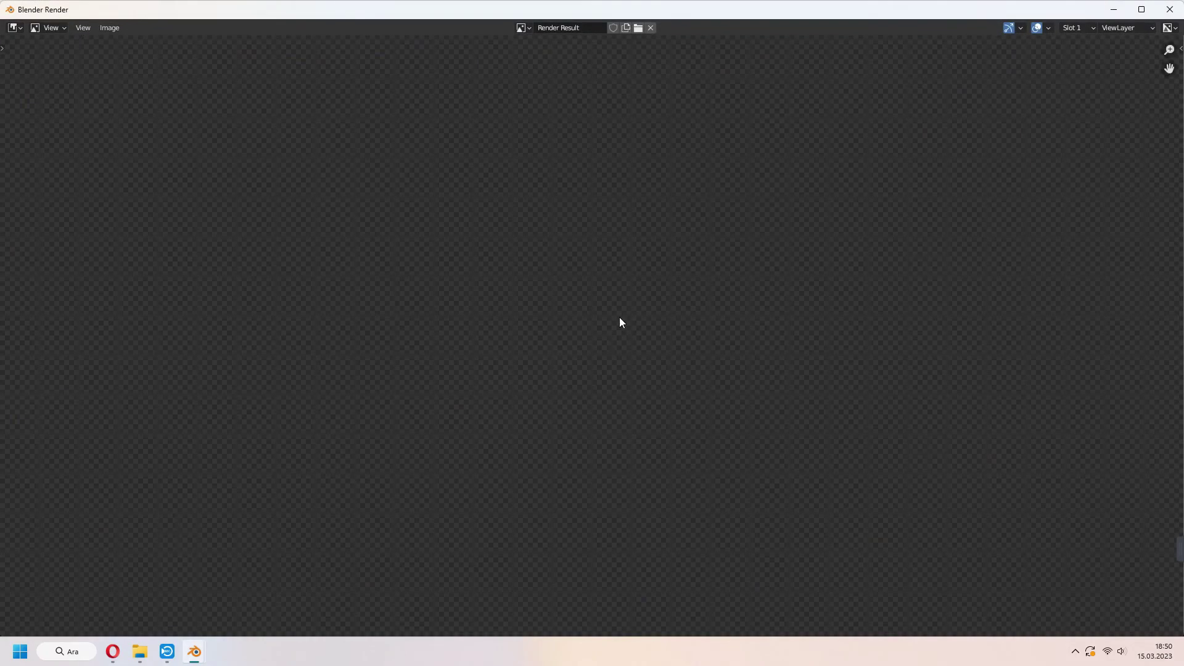